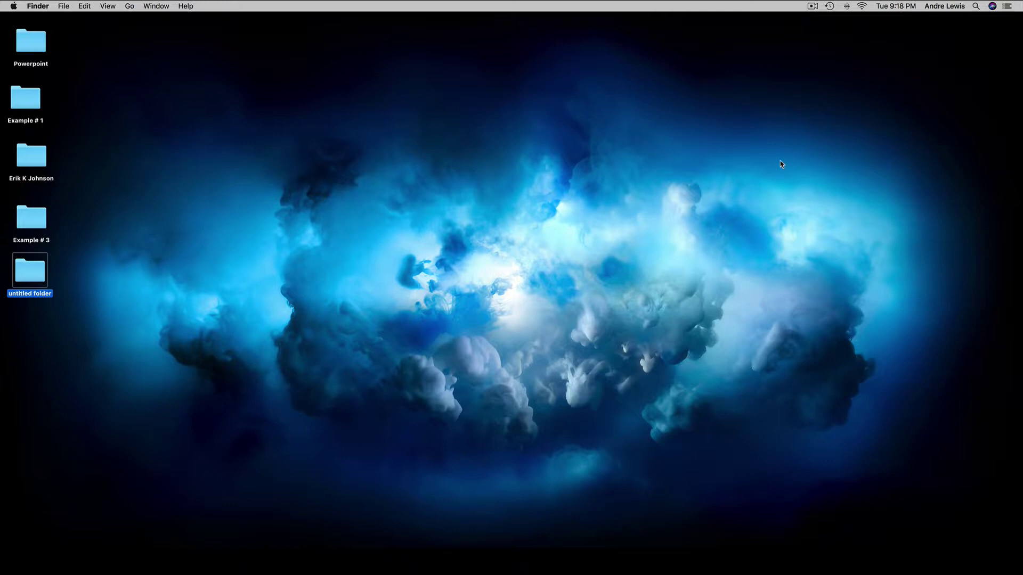
Launch PowerPoint and create a new presentation with the White theme.
{"action": "left_click", "coordinate": [657, 562]}
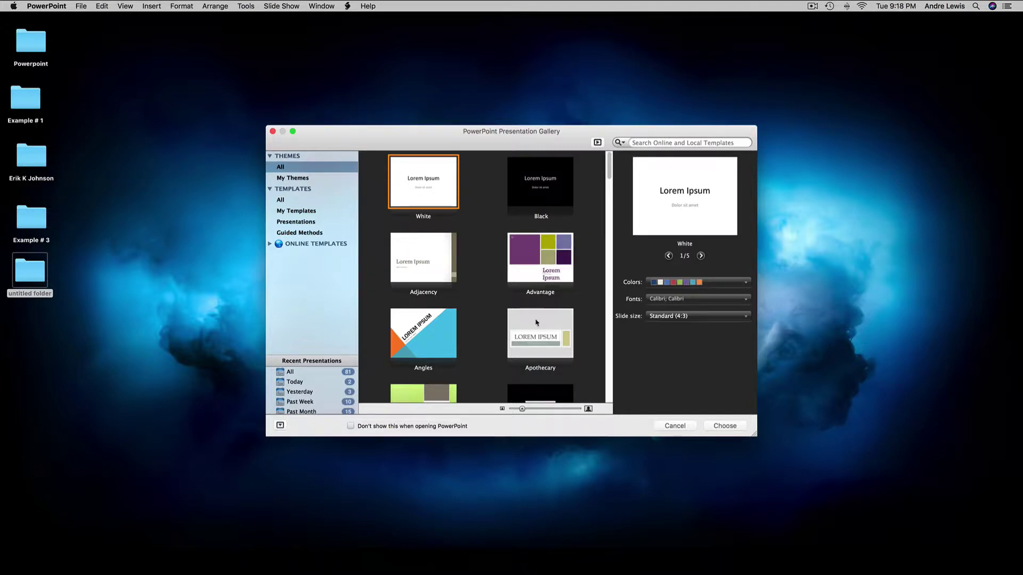
{"action": "mouse_move", "coordinate": [610, 173]}
{"action": "left_mouse_down"}
{"action": "mouse_move", "coordinate": [610, 245]}
{"action": "mouse_move", "coordinate": [619, 163]}
{"action": "left_mouse_up"}
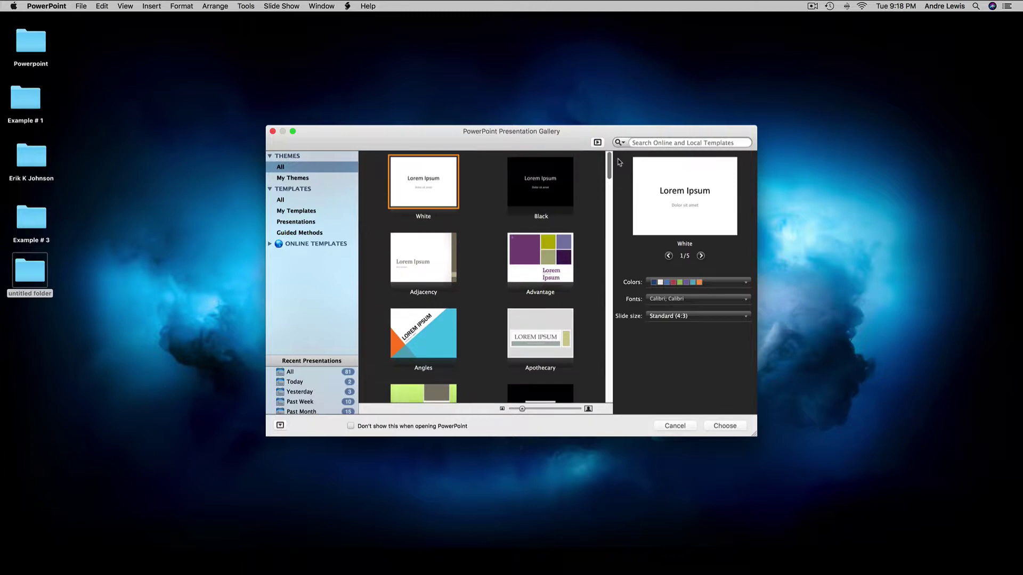
{"action": "double_click", "coordinate": [419, 181]}
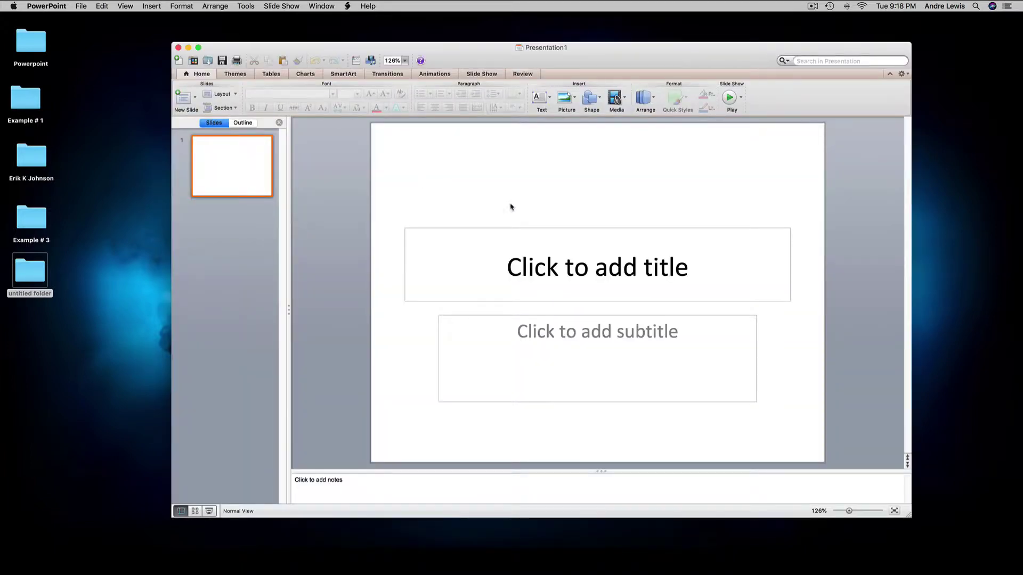
Delete the title and subtitle placeholders from the first slide.
{"action": "left_click", "coordinate": [572, 228]}
{"action": "key", "text": "Delete"}
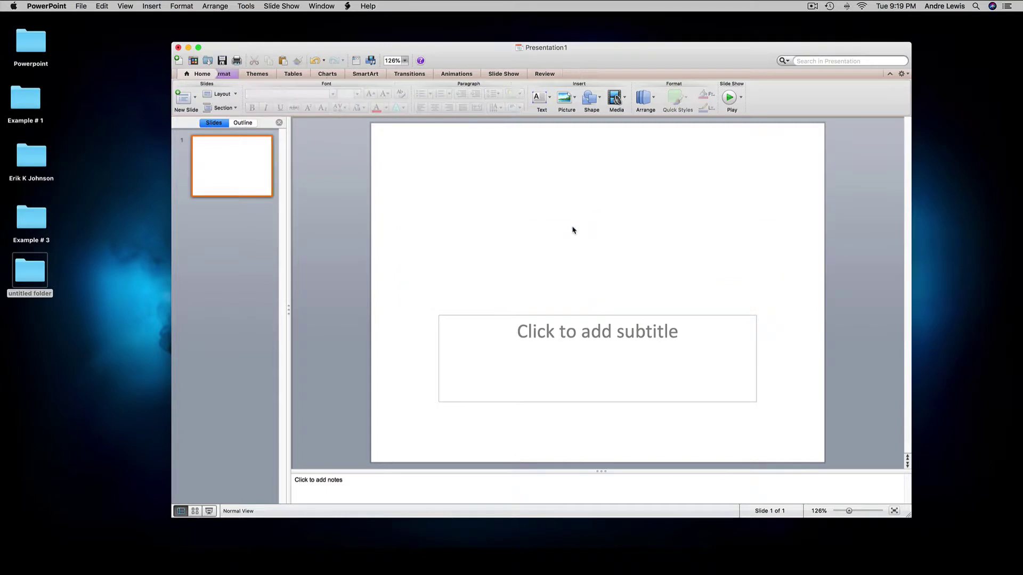
{"action": "left_click", "coordinate": [583, 317]}
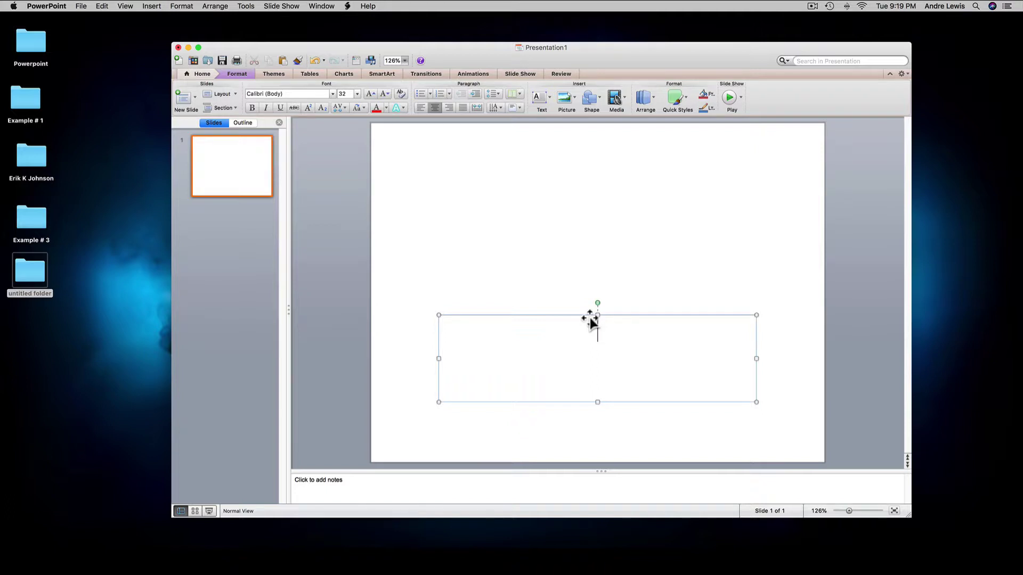
{"action": "left_click", "coordinate": [590, 317]}
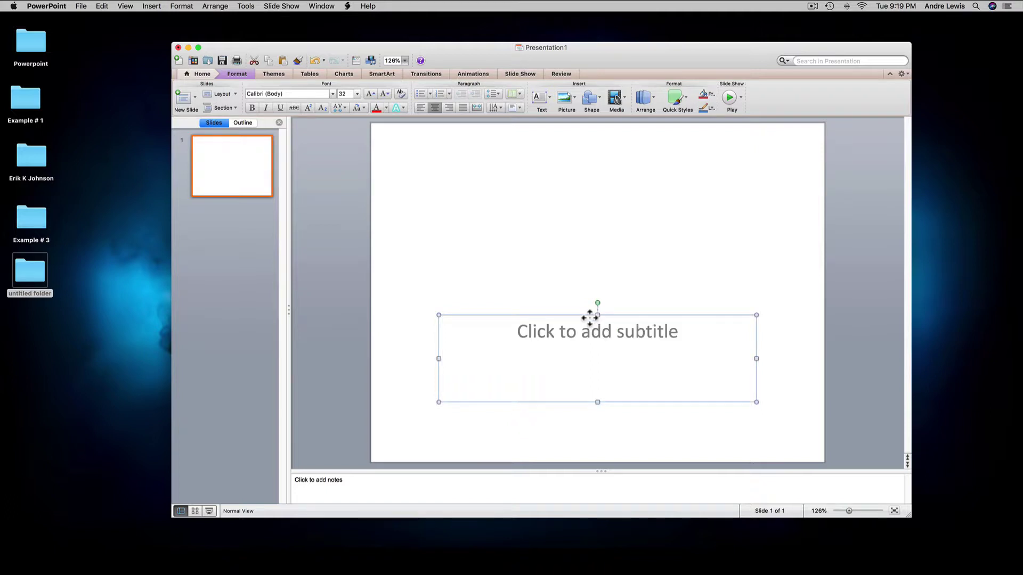
{"action": "key", "text": "BackSpace"}
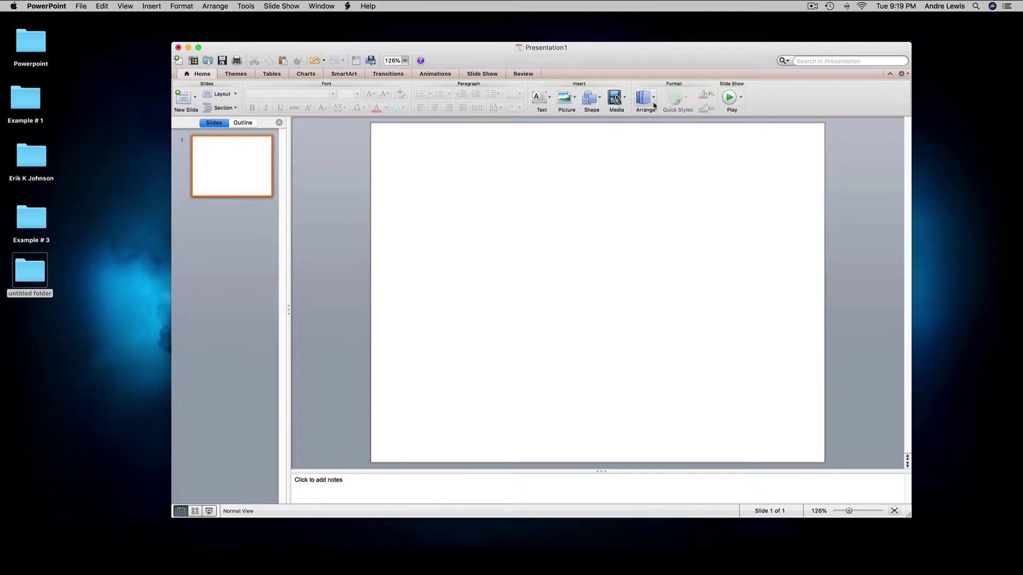
Draw a Right Triangle from the slide's top-left corner to its bottom-right corner.
{"action": "left_click", "coordinate": [599, 99]}
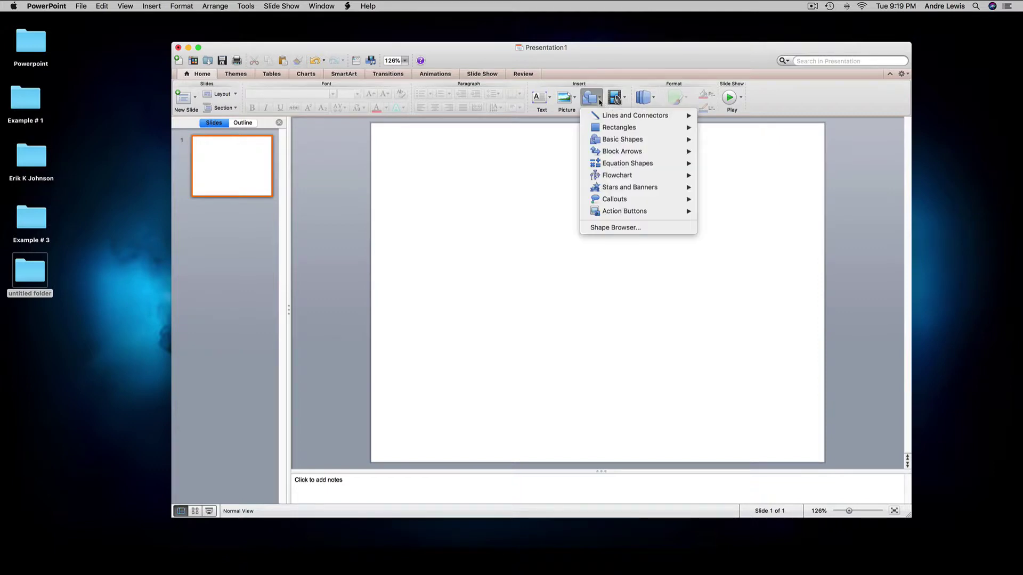
{"action": "mouse_move", "coordinate": [611, 151]}
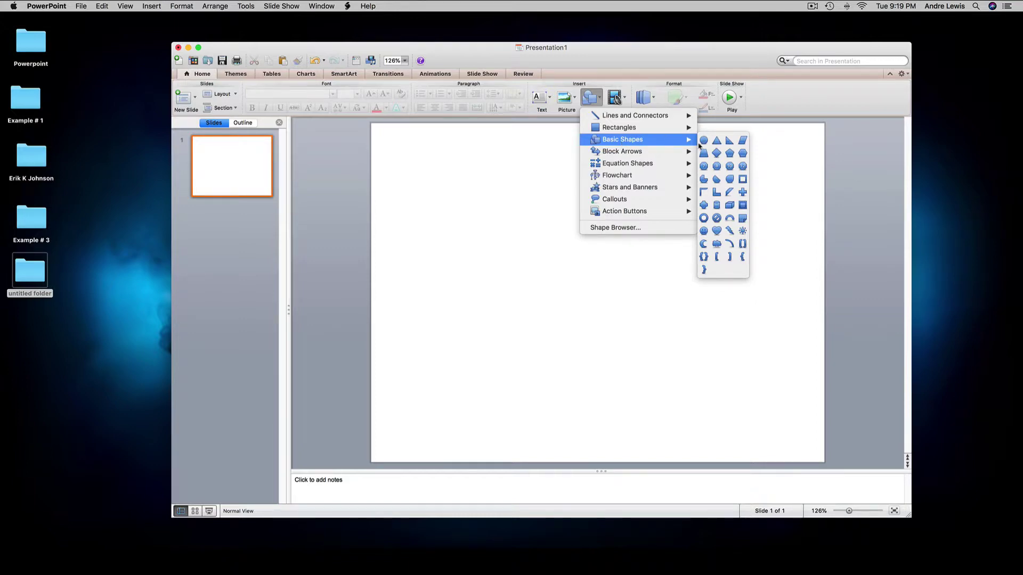
{"action": "left_click", "coordinate": [729, 140]}
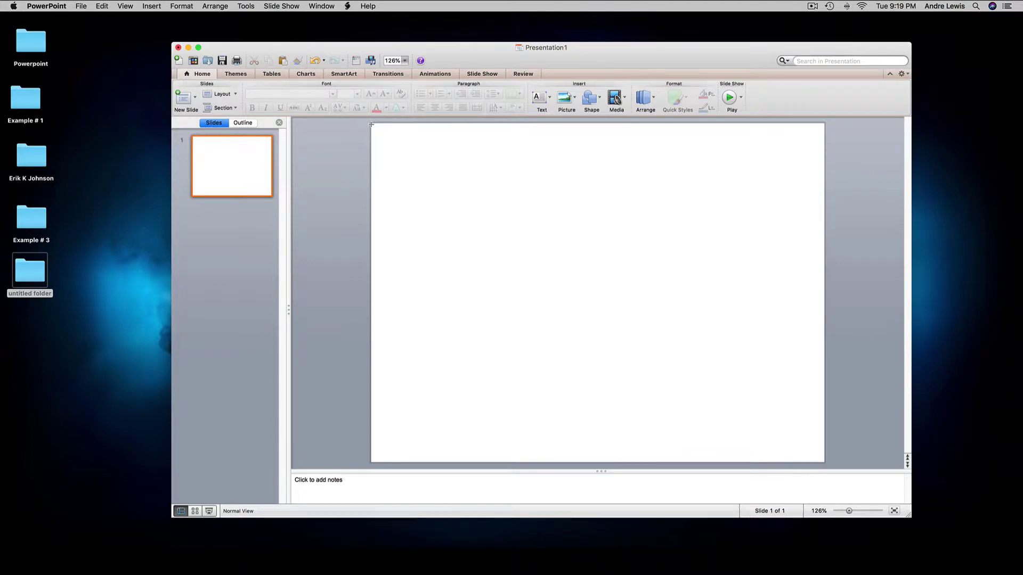
{"action": "left_click_drag", "start_coordinate": [371, 123], "coordinate": [823, 460]}
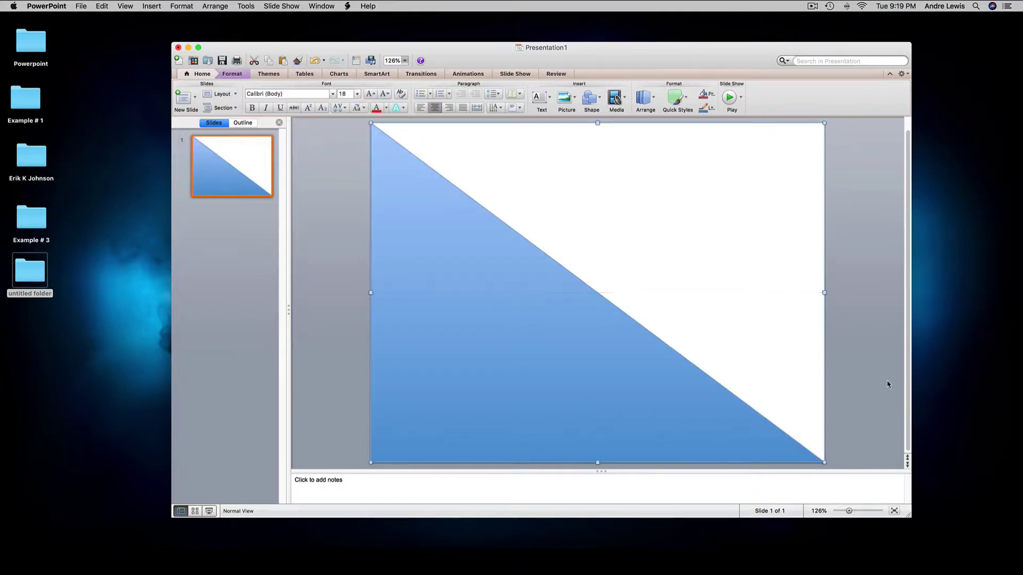
Select the triangle and try red, then bright blue, as its fill colour.
{"action": "left_click", "coordinate": [740, 322]}
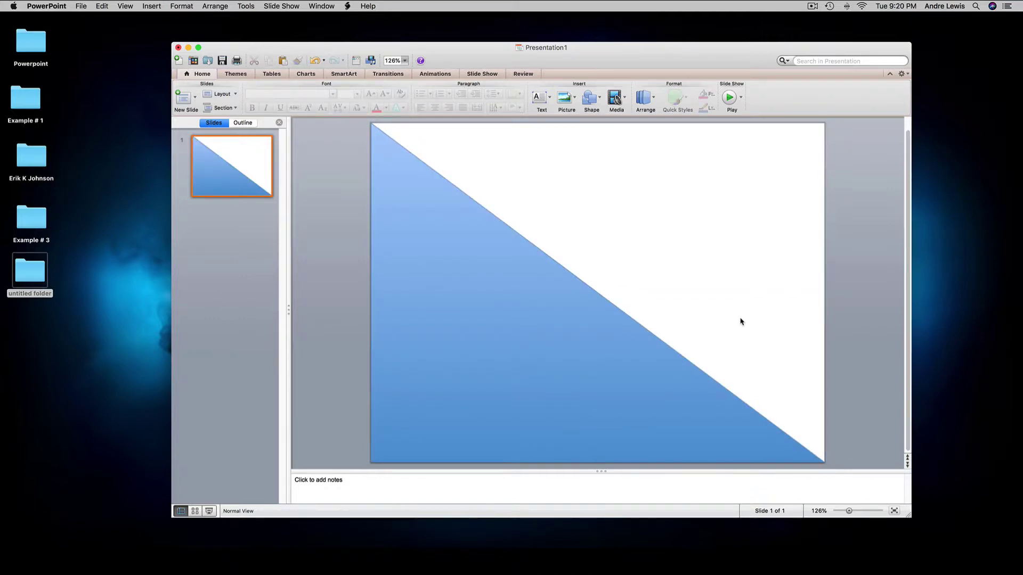
{"action": "left_click", "coordinate": [490, 358]}
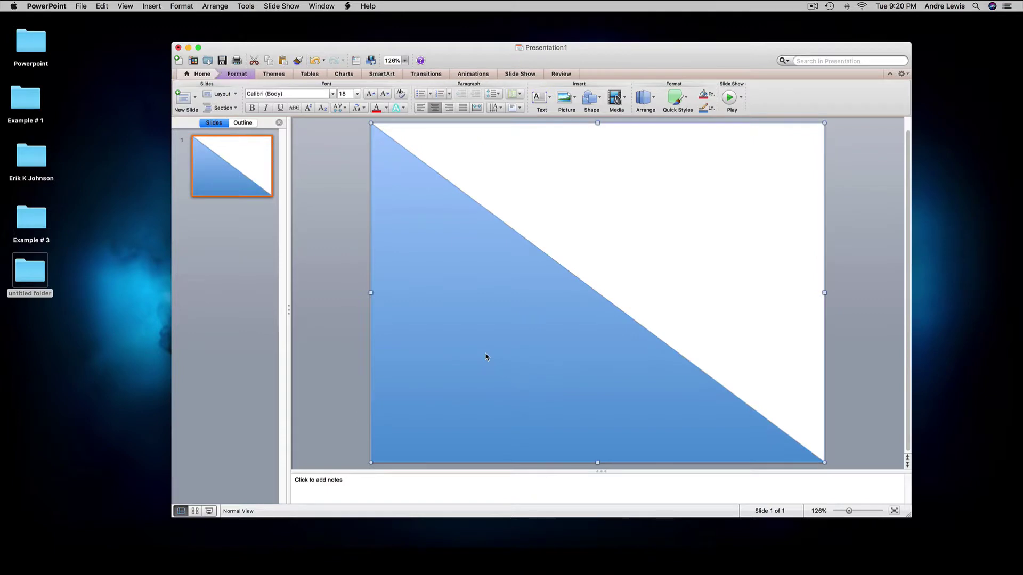
{"action": "left_click", "coordinate": [705, 222]}
{"action": "left_click", "coordinate": [482, 353]}
{"action": "left_click", "coordinate": [711, 96]}
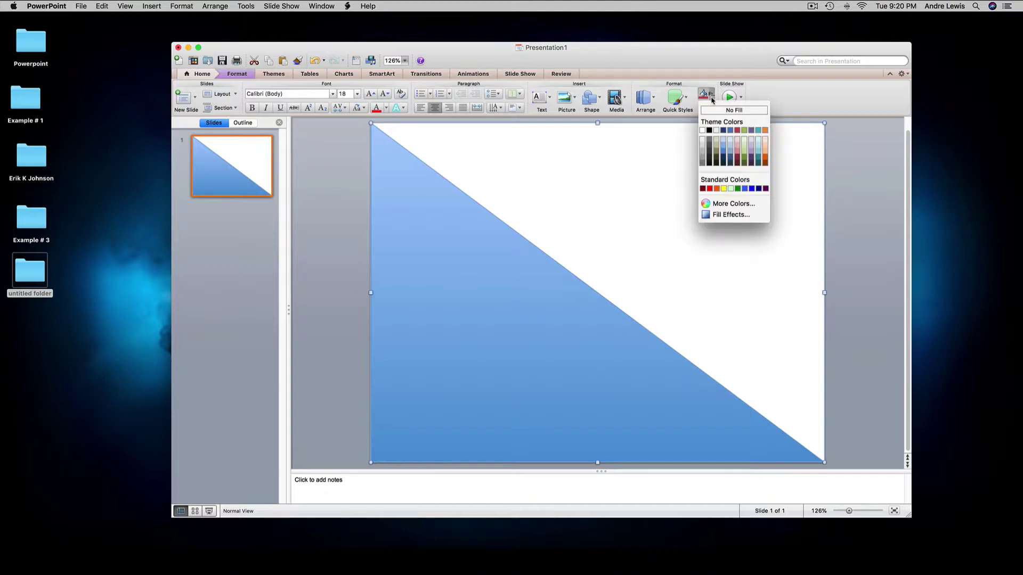
{"action": "left_click", "coordinate": [709, 189]}
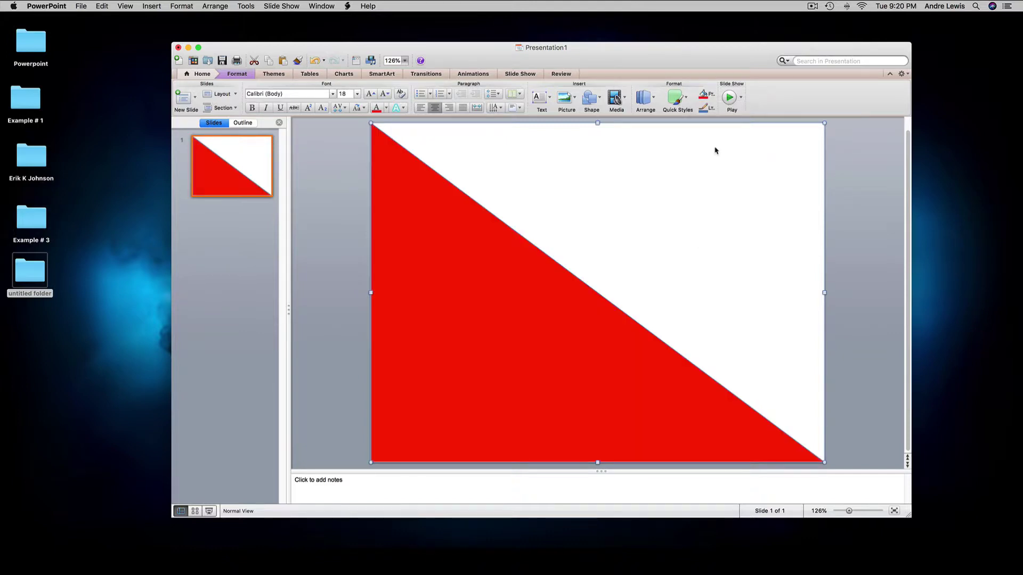
{"action": "left_click", "coordinate": [713, 97]}
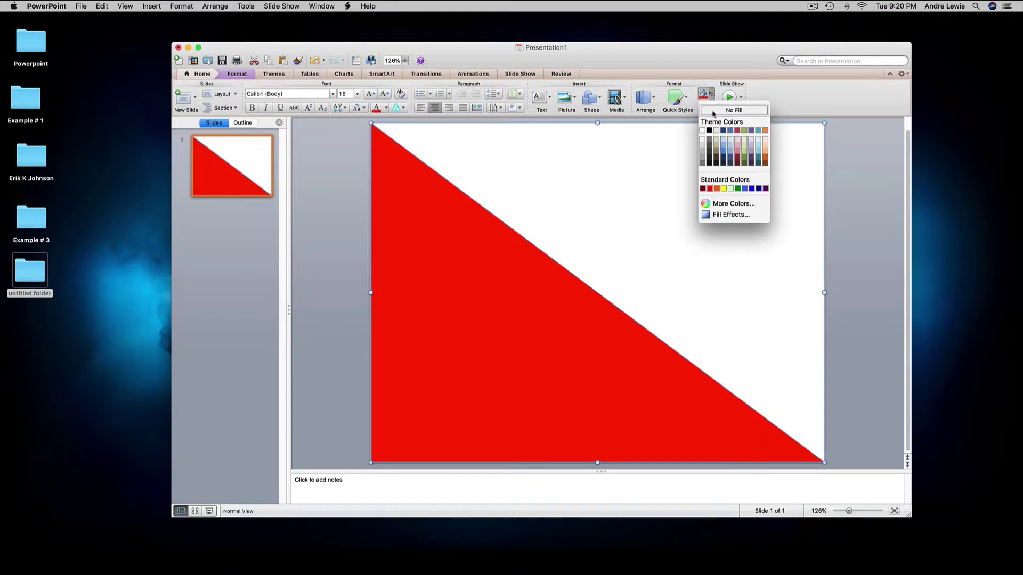
{"action": "left_click", "coordinate": [751, 189]}
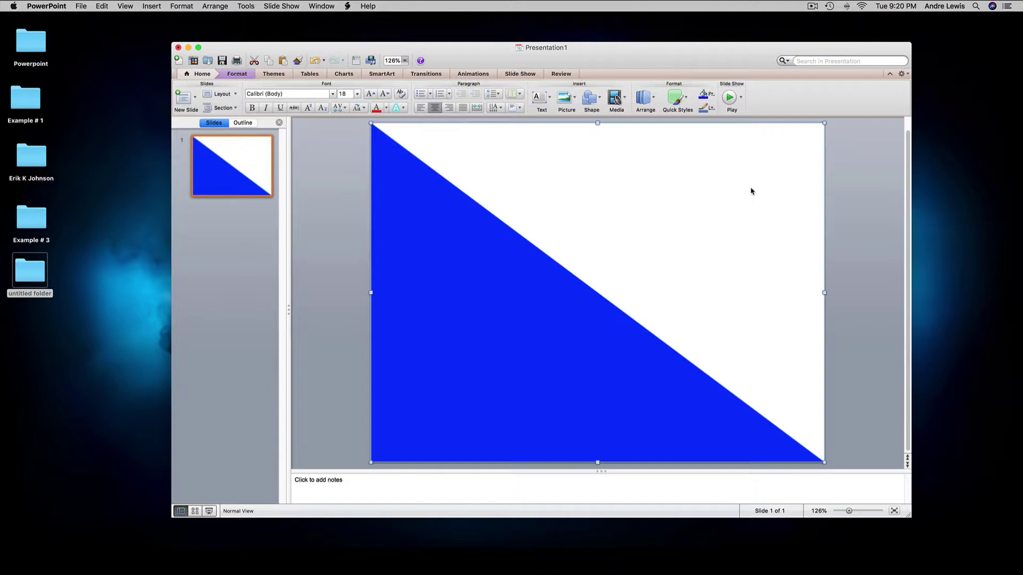
Try dark blue and teal fills, then settle on a solid dark blue fill.
{"action": "left_click", "coordinate": [712, 96]}
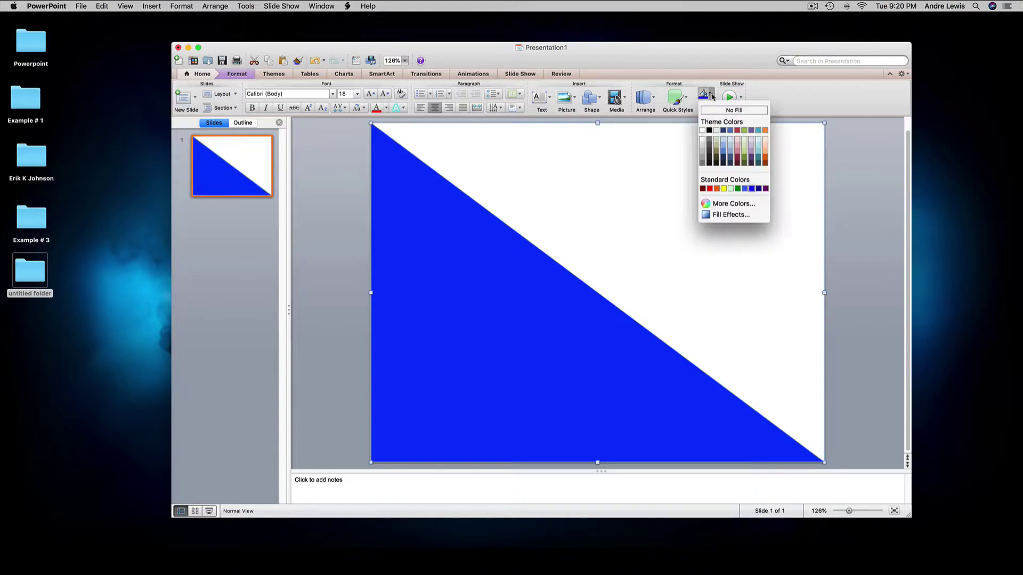
{"action": "left_click", "coordinate": [723, 131]}
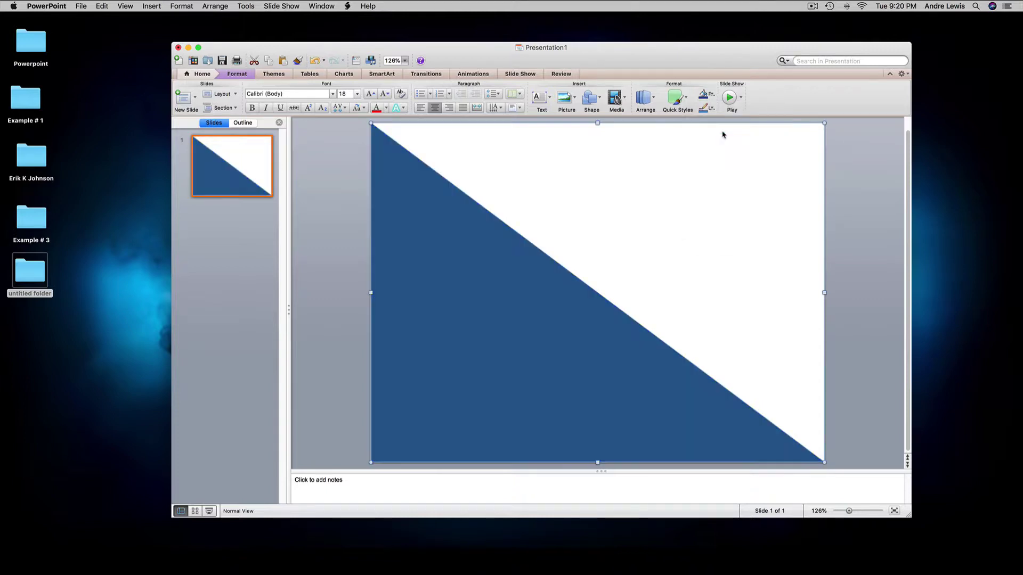
{"action": "left_click", "coordinate": [714, 96]}
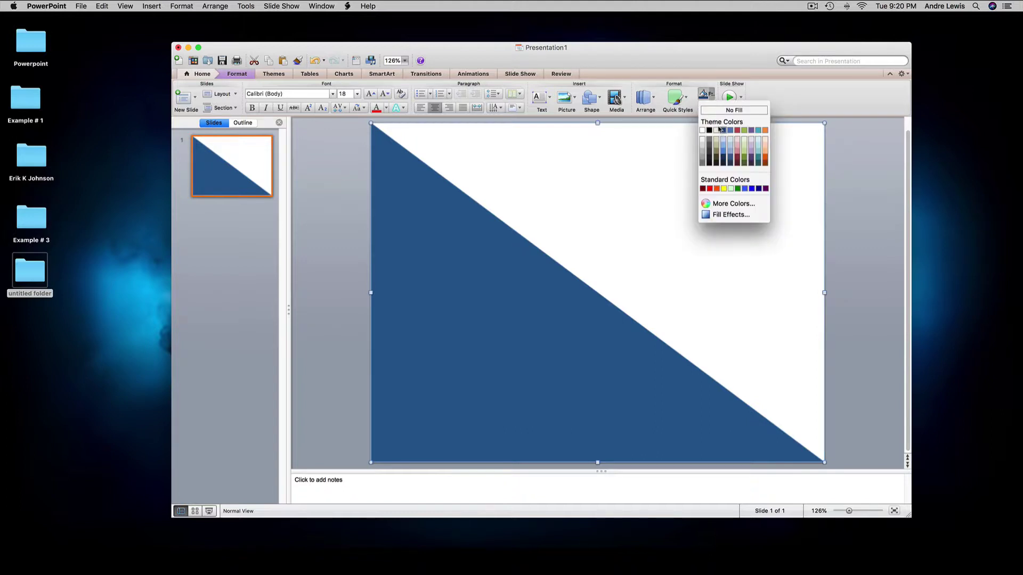
{"action": "left_click", "coordinate": [758, 158]}
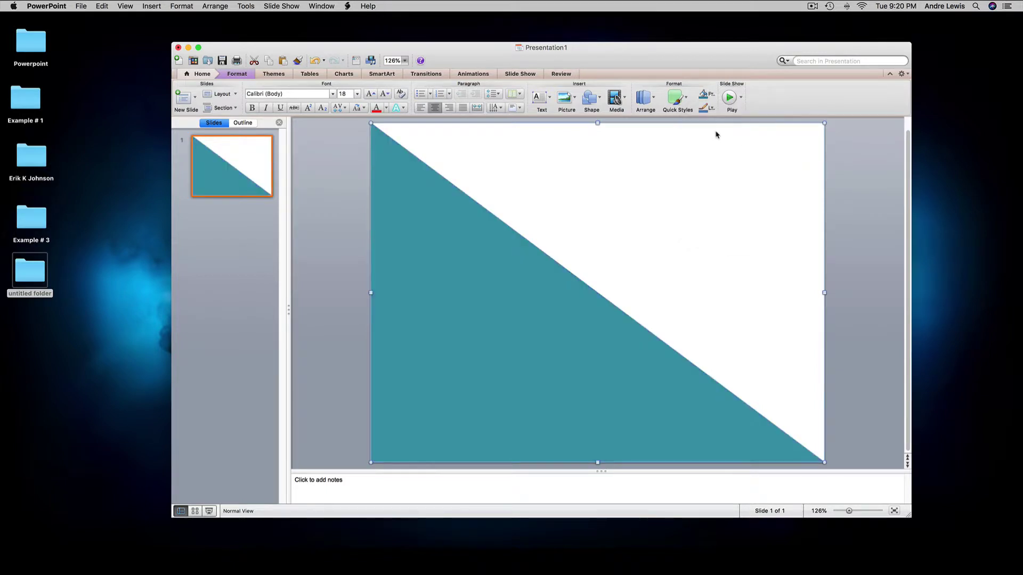
{"action": "left_click", "coordinate": [711, 99]}
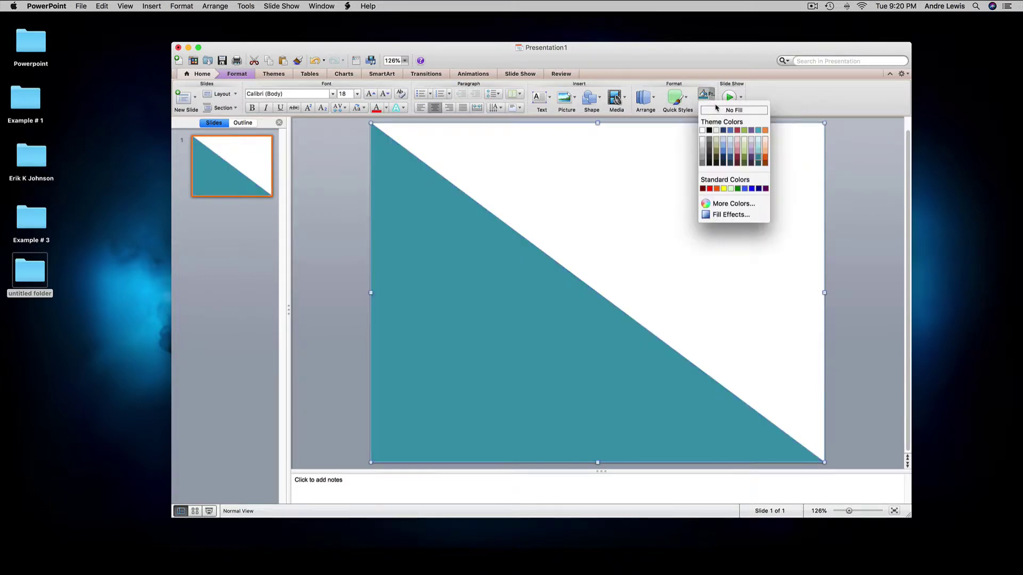
{"action": "left_click", "coordinate": [725, 132]}
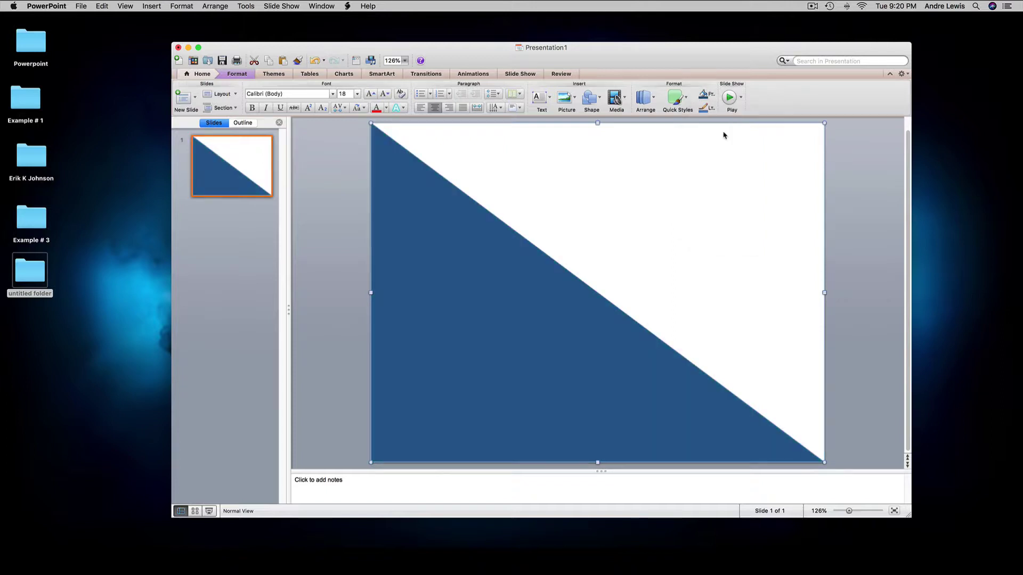
{"action": "left_click", "coordinate": [689, 171]}
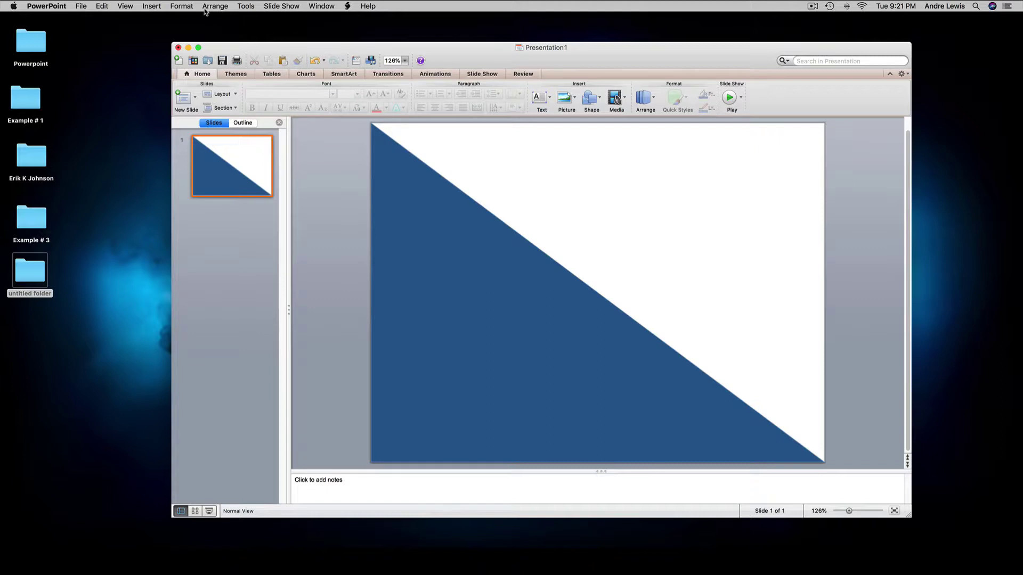
Add a top-left text box reading 'Creating Your YouTube Thumbnail Using'.
{"action": "left_click", "coordinate": [152, 7]}
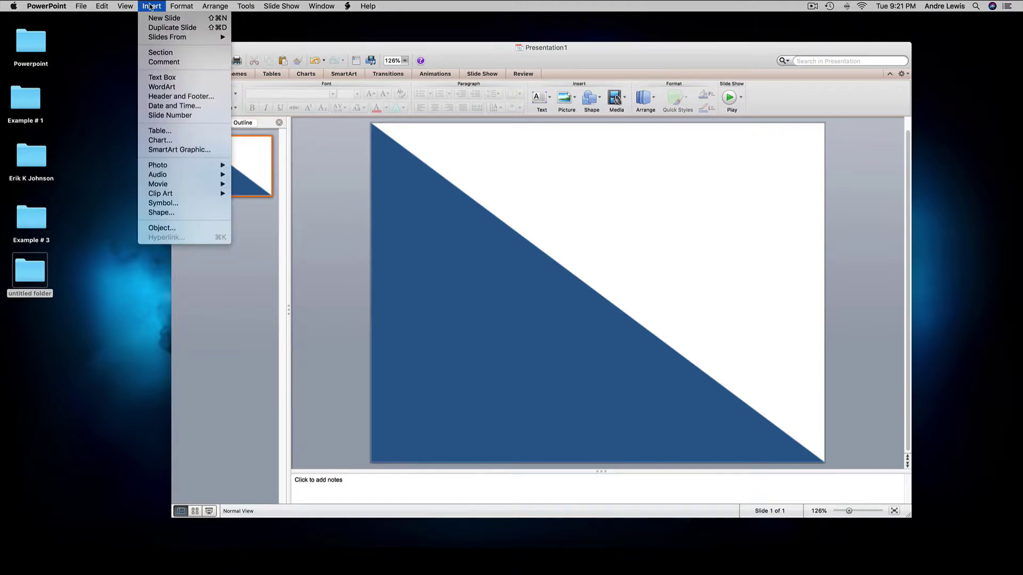
{"action": "left_click", "coordinate": [165, 77]}
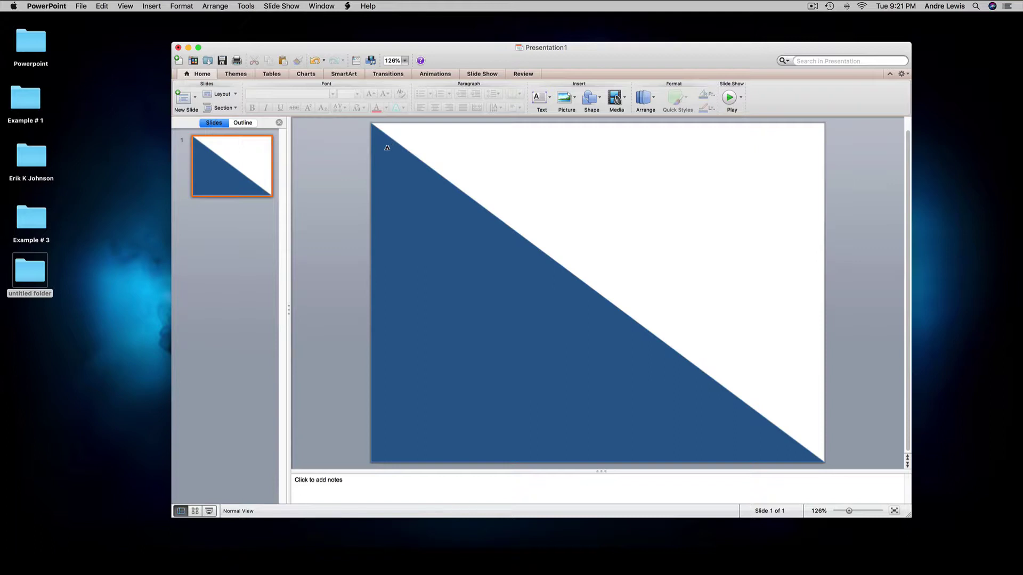
{"action": "left_click_drag", "start_coordinate": [390, 151], "coordinate": [594, 219]}
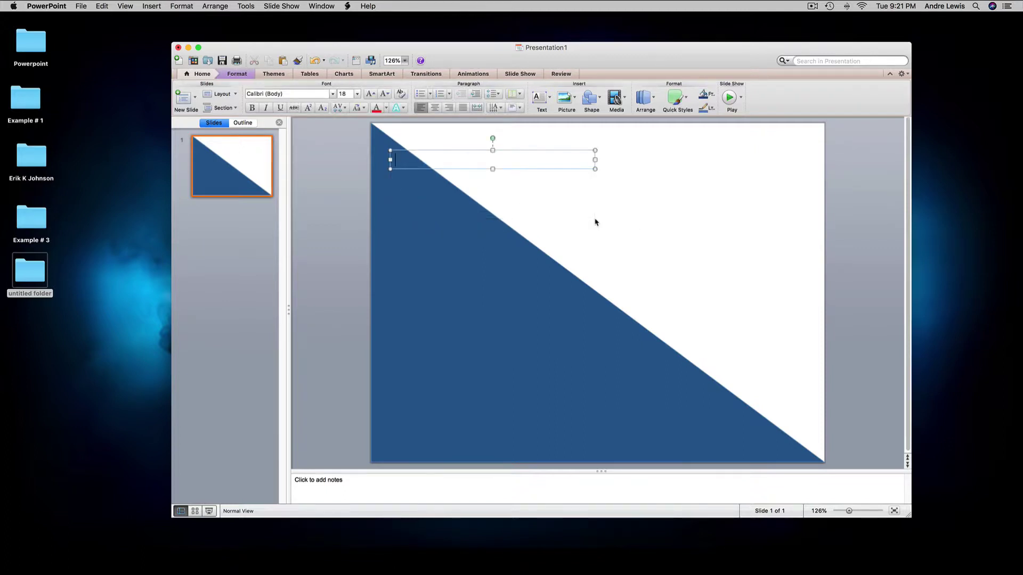
{"action": "type", "text": "Creating Your Po"}
{"action": "type", "text": "ast "}
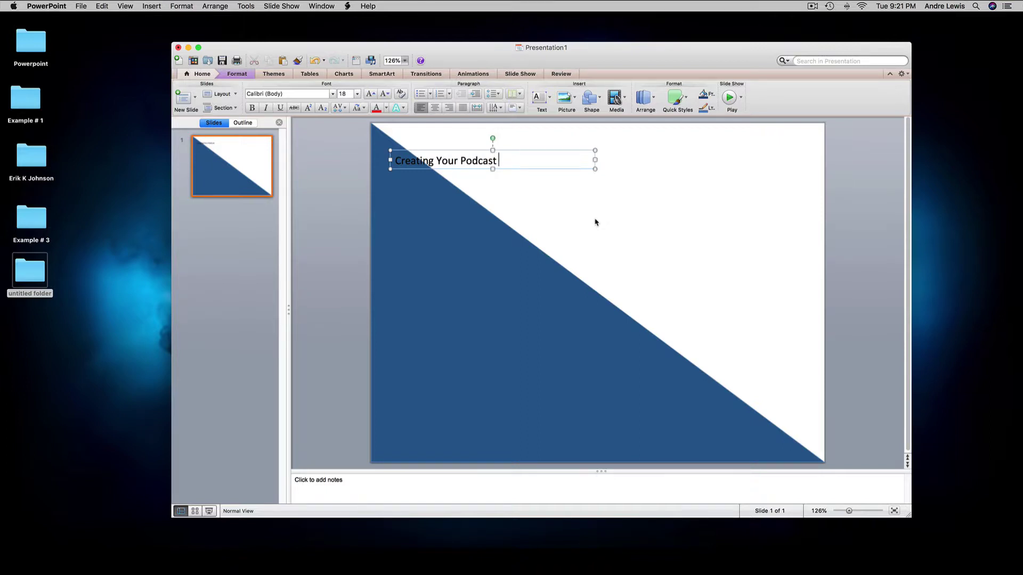
{"action": "type", "text": "Cove"}
{"action": "key", "text": "BackSpace"}
{"action": "key", "text": "BackSpace"}
{"action": "key", "text": "BackSpace"}
{"action": "key", "text": "BackSpace"}
{"action": "key", "text": "BackSpace"}
{"action": "key", "text": "BackSpace"}
{"action": "key", "text": "BackSpace"}
{"action": "key", "text": "BackSpace"}
{"action": "key", "text": "BackSpace"}
{"action": "key", "text": "BackSpace"}
{"action": "key", "text": "BackSpace"}
{"action": "key", "text": "BackSpace"}
{"action": "type", "text": "Yout"}
{"action": "type", "text": "Tube"}
{"action": "type", "text": " Thumbn"}
{"action": "type", "text": "ai"}
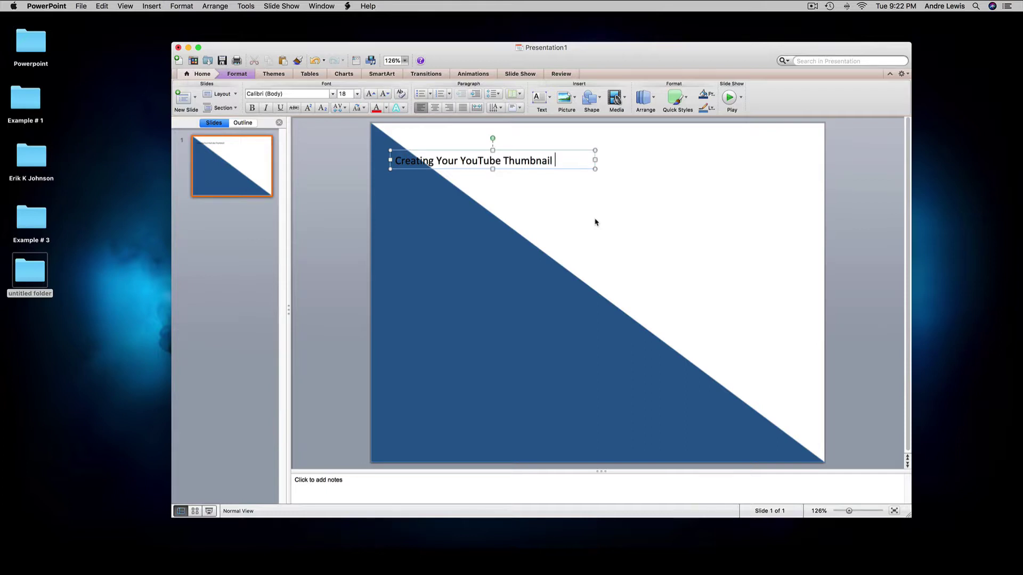
{"action": "type", "text": "l Using"}
{"action": "left_click", "coordinate": [592, 223]}
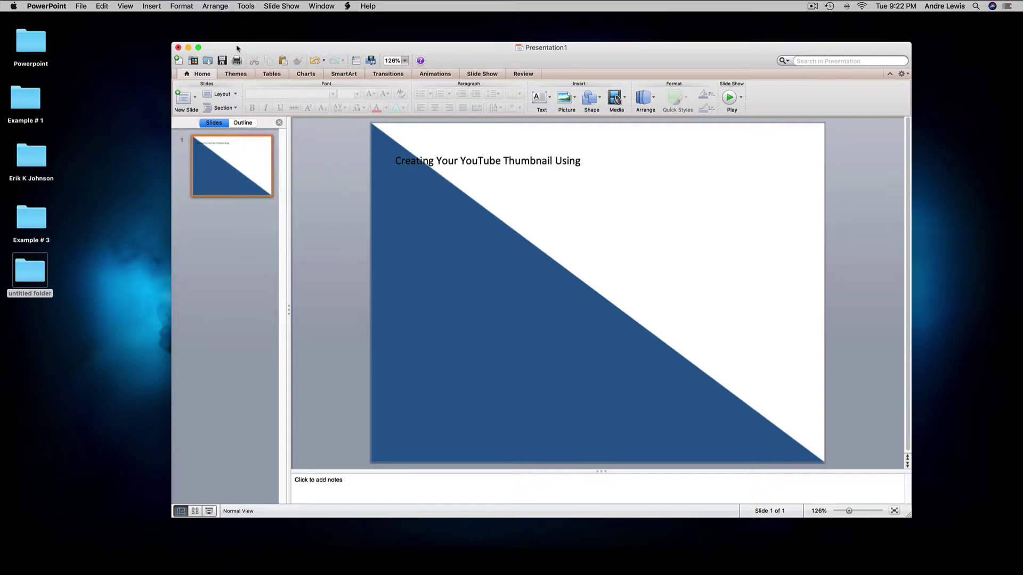
Add a second text box just below the title reading 'PowerPoint'.
{"action": "left_click", "coordinate": [129, 10]}
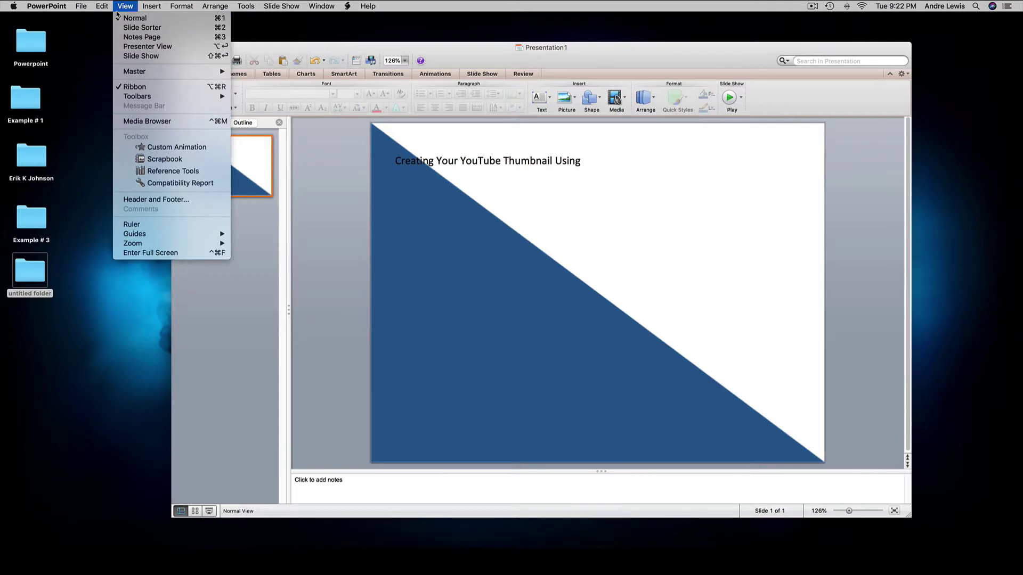
{"action": "mouse_move", "coordinate": [156, 7]}
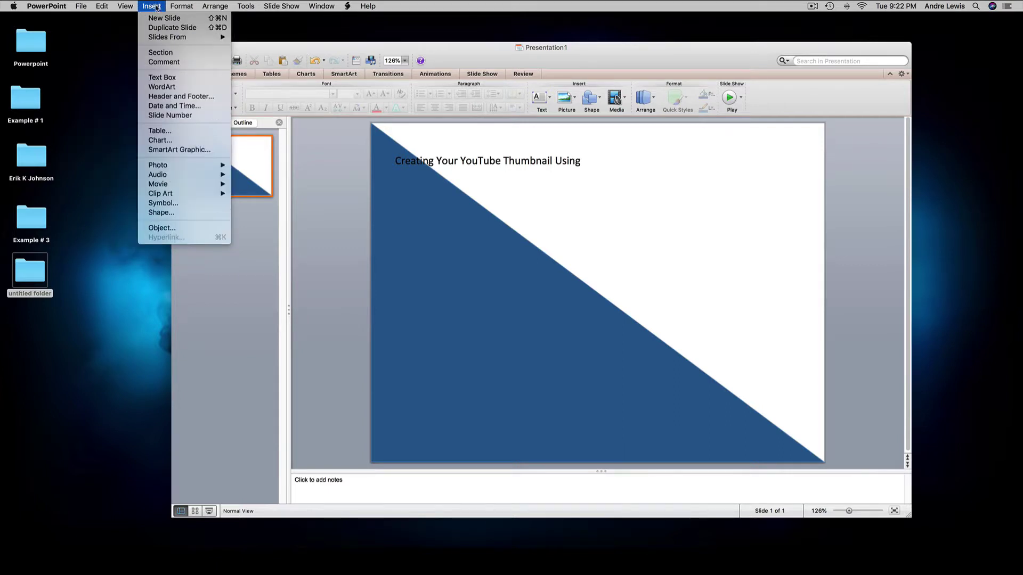
{"action": "left_click", "coordinate": [162, 78]}
{"action": "left_click_drag", "start_coordinate": [402, 185], "coordinate": [581, 244]}
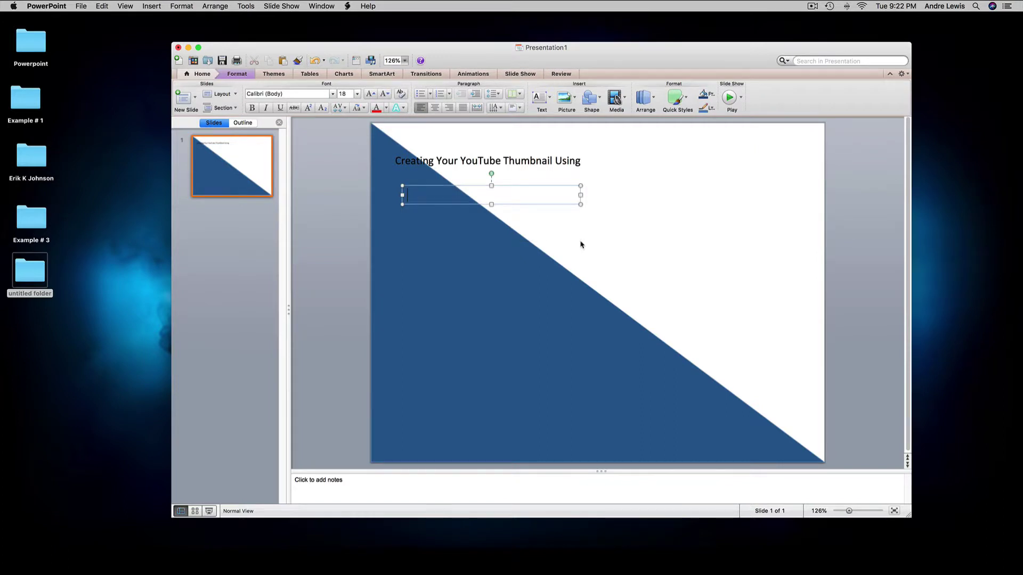
{"action": "type", "text": "PowerPoint"}
Set the title to 48 pt and widen its box so it wraps onto two lines.
{"action": "left_click", "coordinate": [401, 167]}
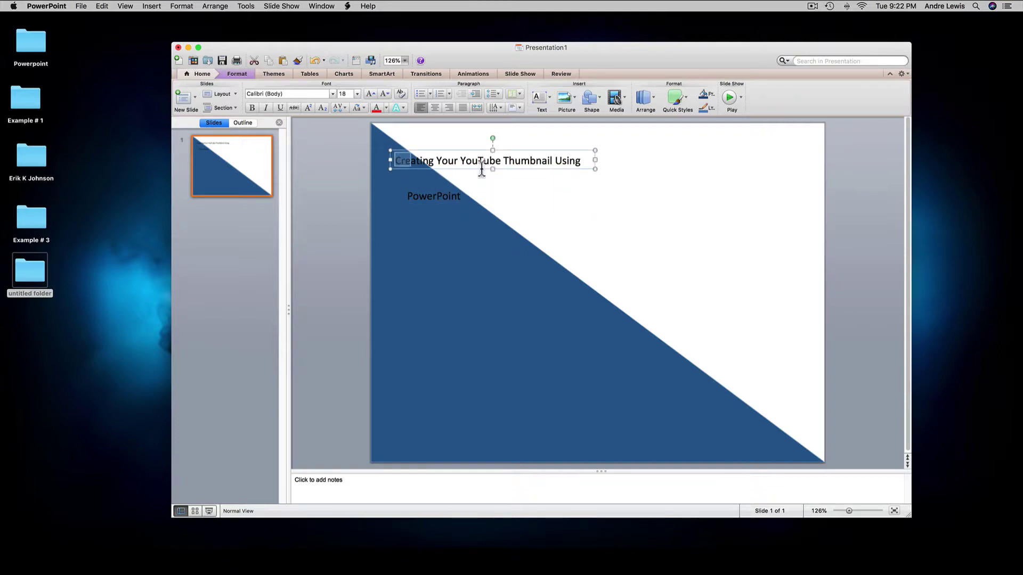
{"action": "left_click_drag", "start_coordinate": [395, 162], "coordinate": [584, 162]}
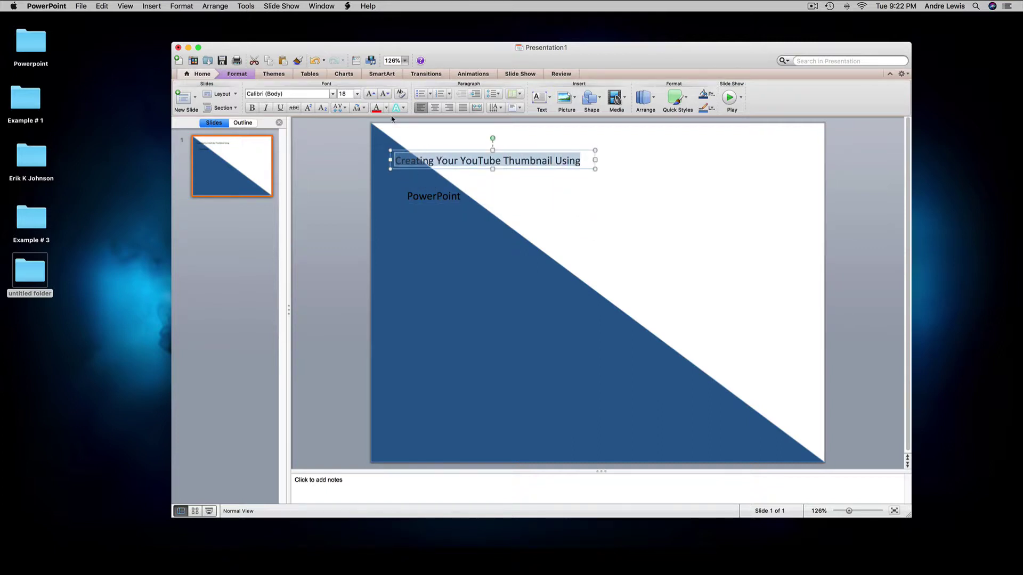
{"action": "left_click", "coordinate": [357, 94]}
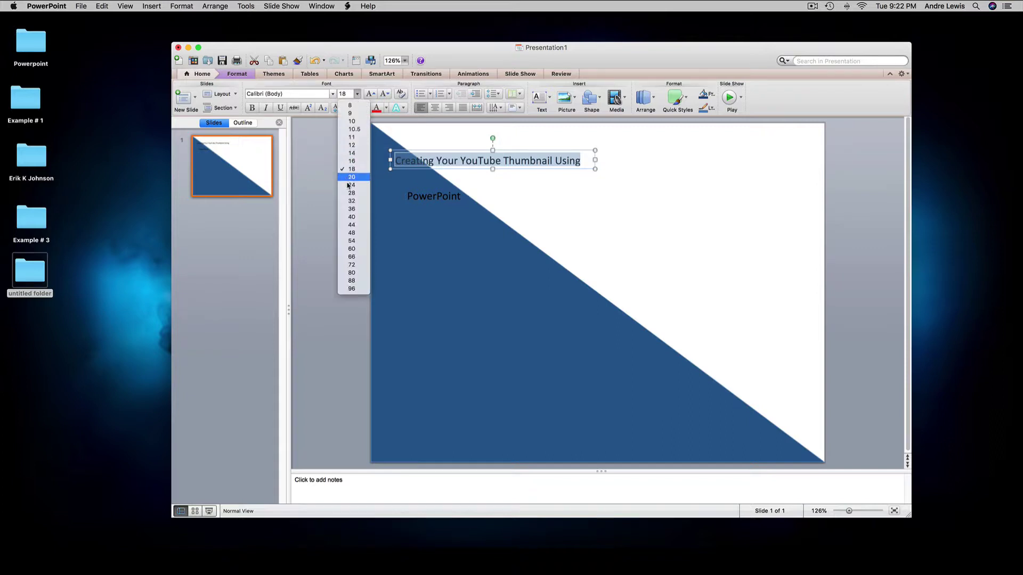
{"action": "left_click", "coordinate": [352, 240]}
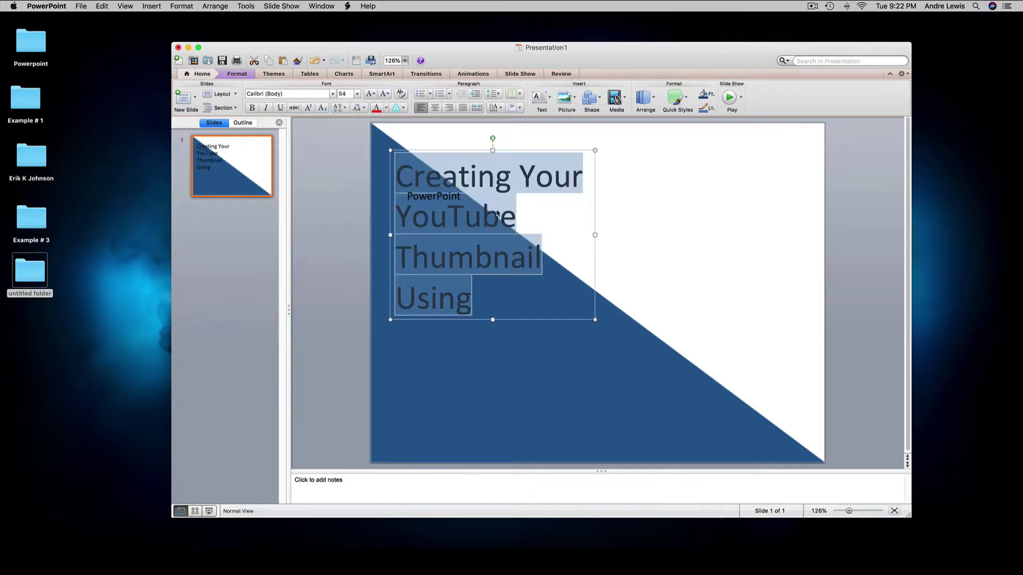
{"action": "left_click_drag", "start_coordinate": [595, 235], "coordinate": [753, 214]}
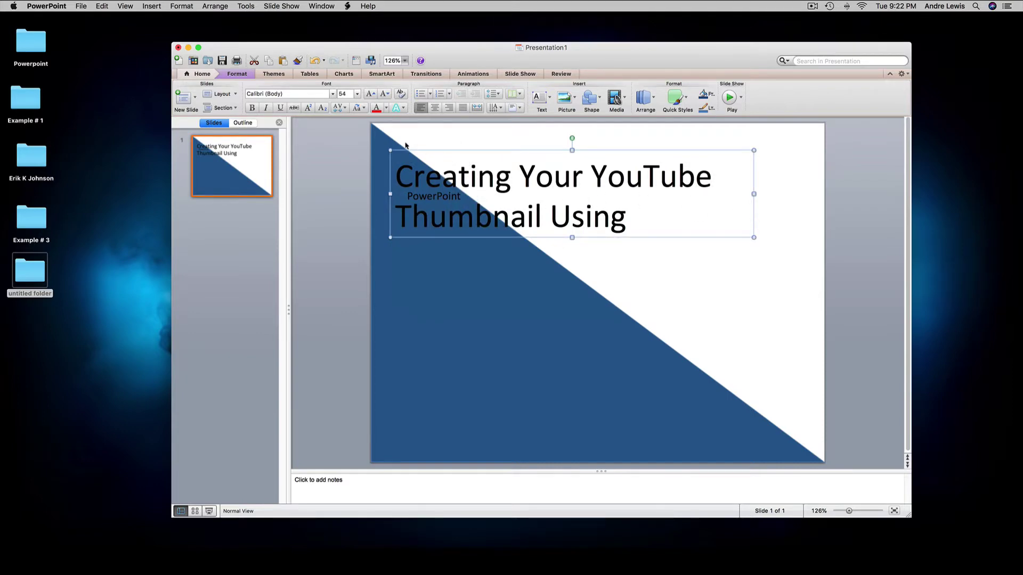
{"action": "left_click", "coordinate": [356, 94]}
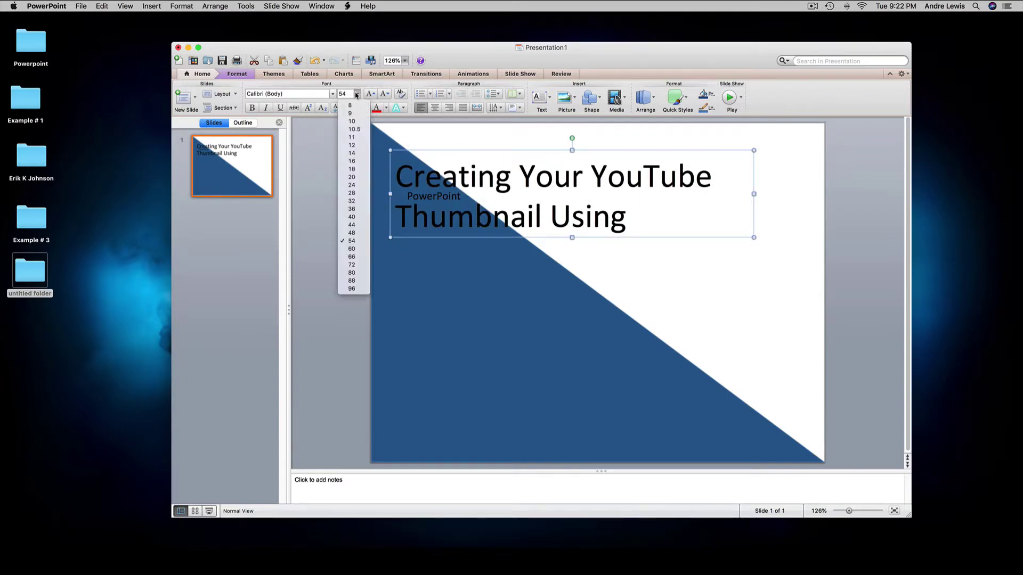
{"action": "left_click", "coordinate": [353, 233]}
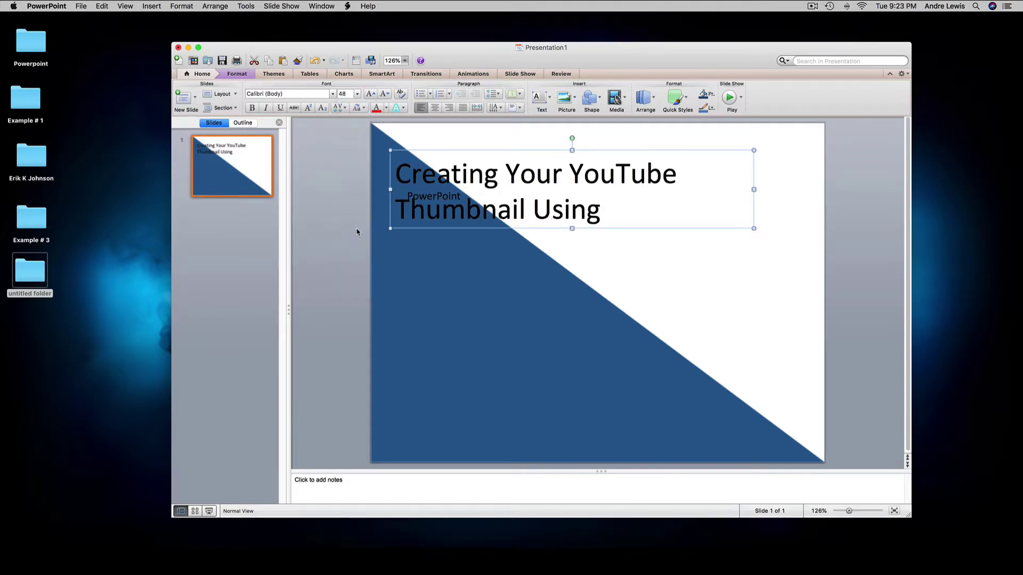
{"action": "left_click", "coordinate": [416, 194]}
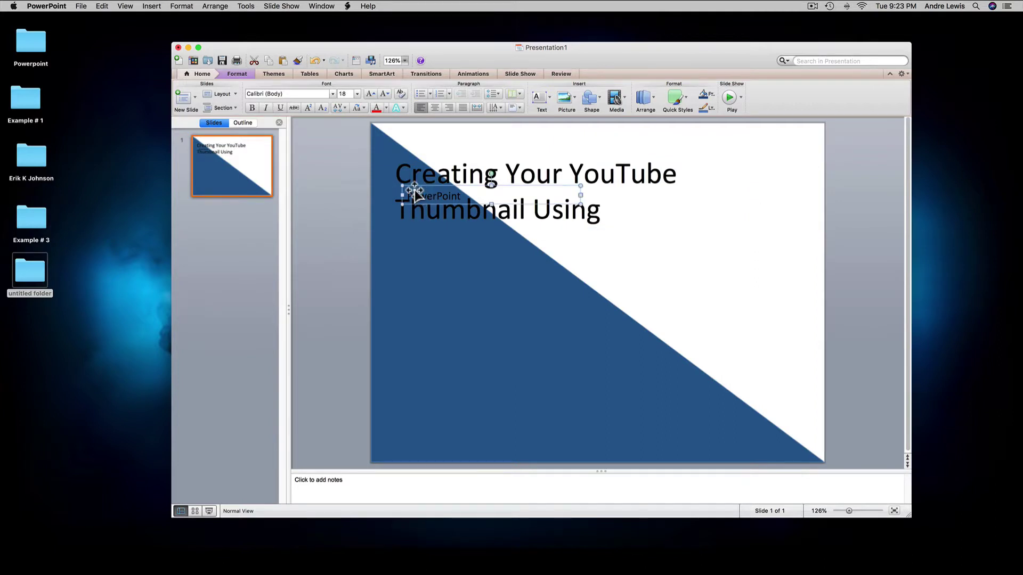
Move the PowerPoint text box lower and shift the title box slightly left.
{"action": "left_click_drag", "start_coordinate": [416, 196], "coordinate": [400, 263]}
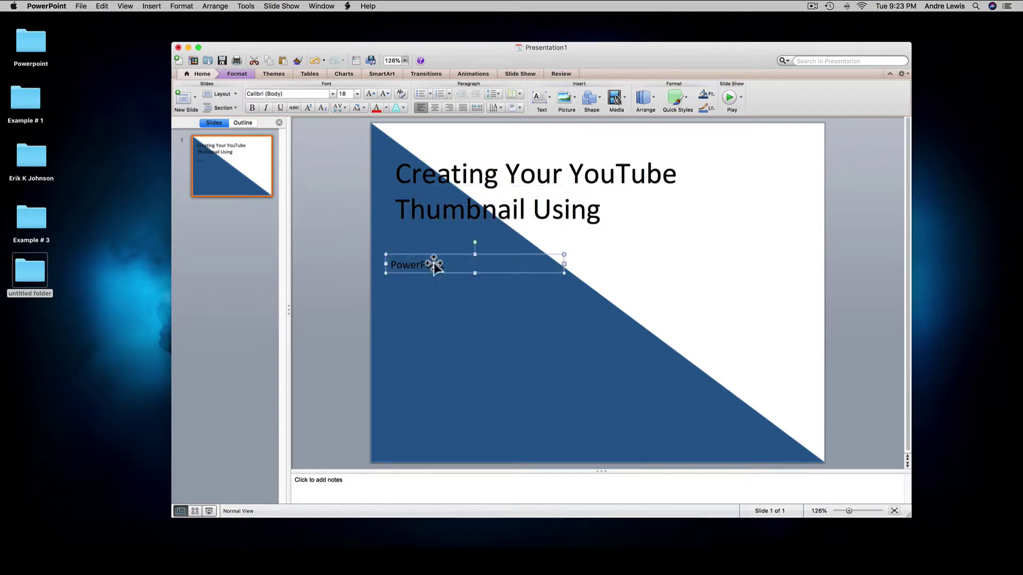
{"action": "left_click", "coordinate": [474, 174]}
{"action": "left_click_drag", "start_coordinate": [482, 152], "coordinate": [507, 154]}
{"action": "left_click", "coordinate": [505, 286]}
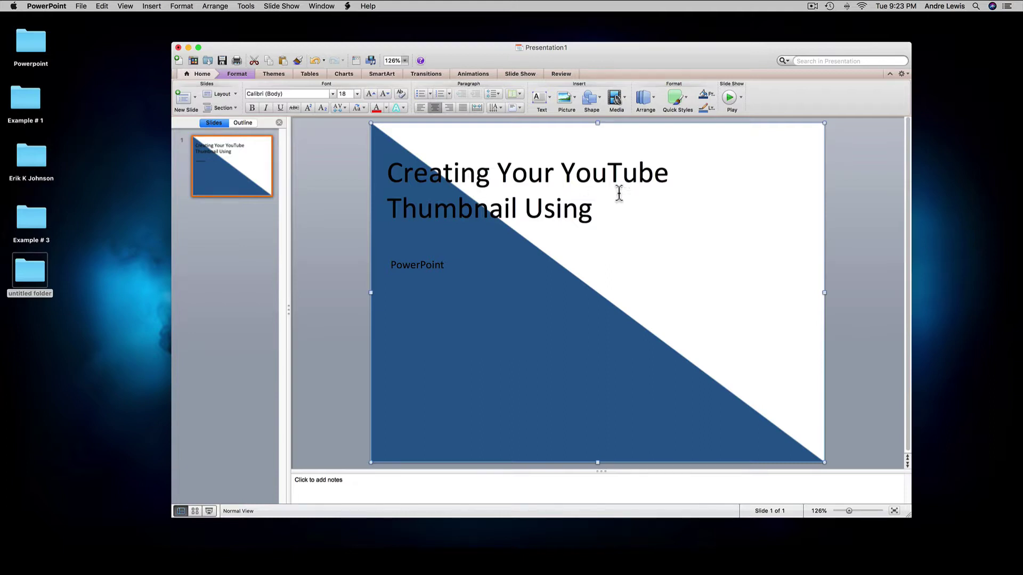
Select the word PowerPoint to change its font size.
{"action": "left_click", "coordinate": [405, 266]}
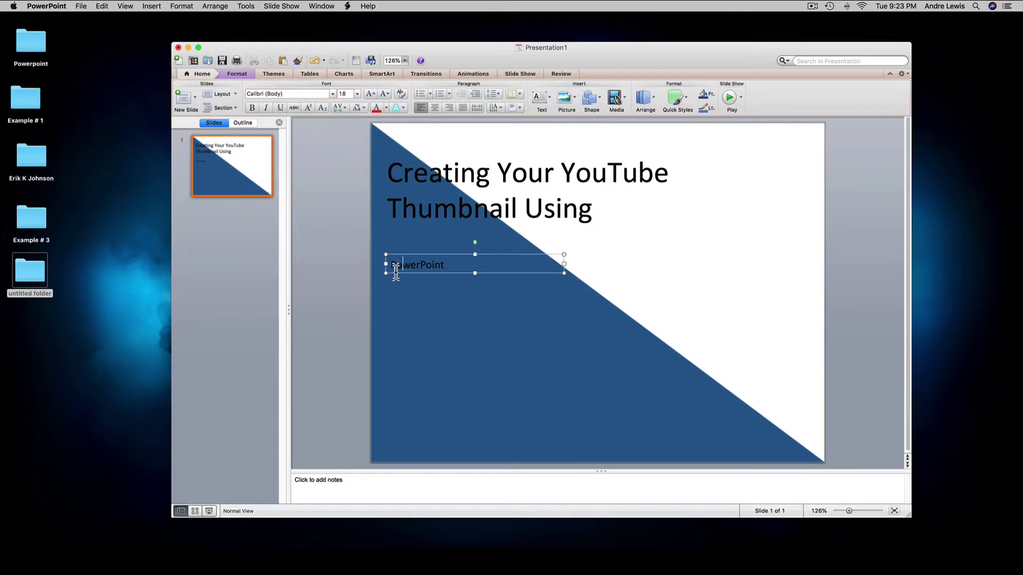
{"action": "left_click", "coordinate": [399, 267]}
{"action": "left_click_drag", "start_coordinate": [393, 267], "coordinate": [470, 273]}
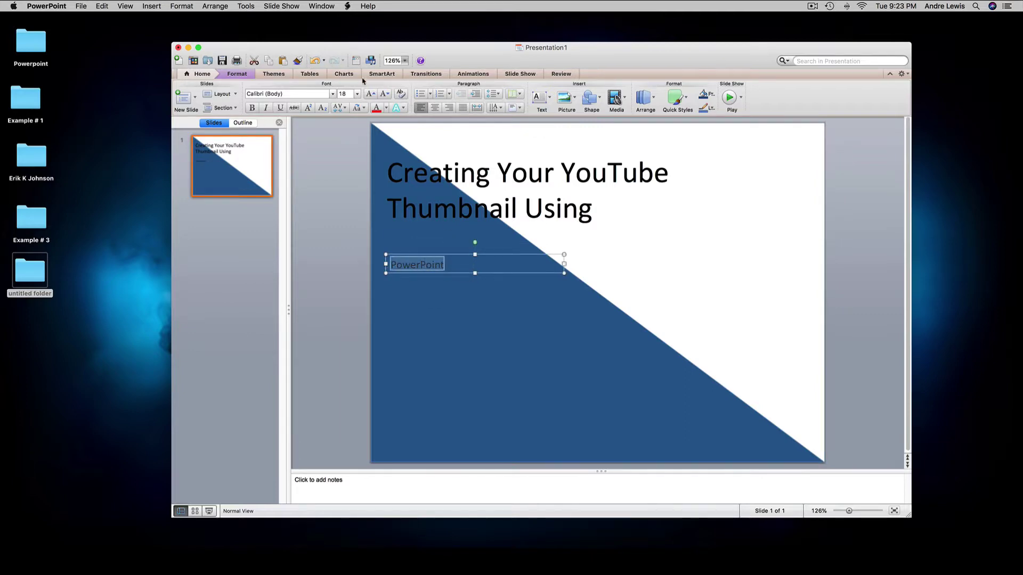
{"action": "left_click", "coordinate": [357, 94]}
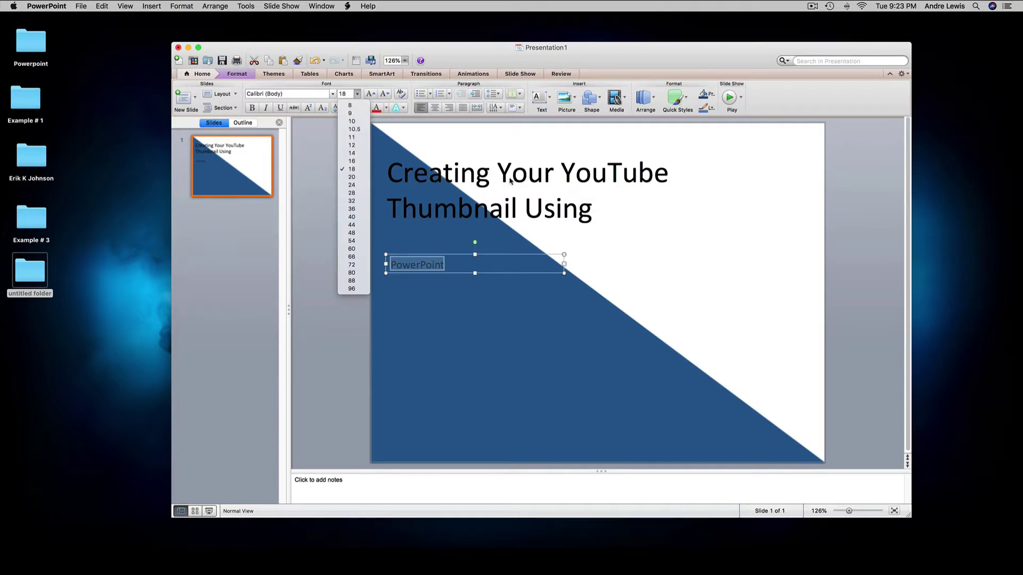
Make PowerPoint 72 pt and bold, widened and moved up directly under the title.
{"action": "left_click", "coordinate": [351, 265]}
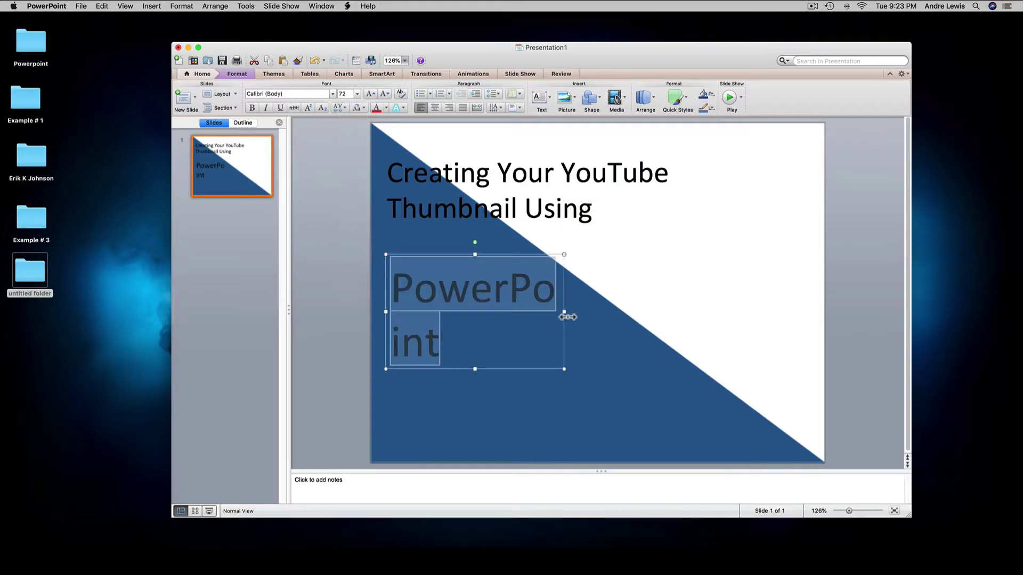
{"action": "left_click_drag", "start_coordinate": [568, 317], "coordinate": [645, 303]}
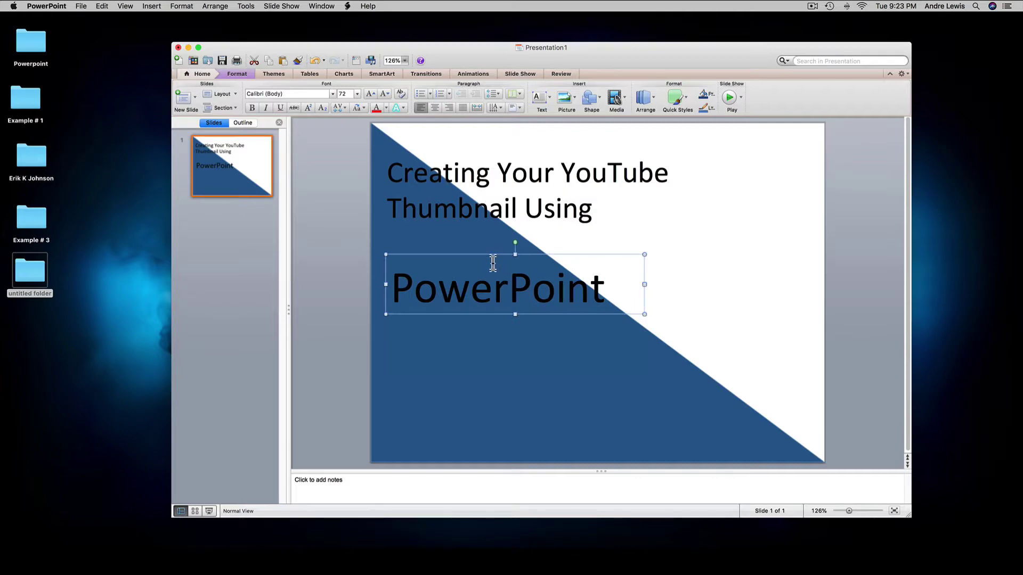
{"action": "left_click_drag", "start_coordinate": [493, 256], "coordinate": [488, 228]}
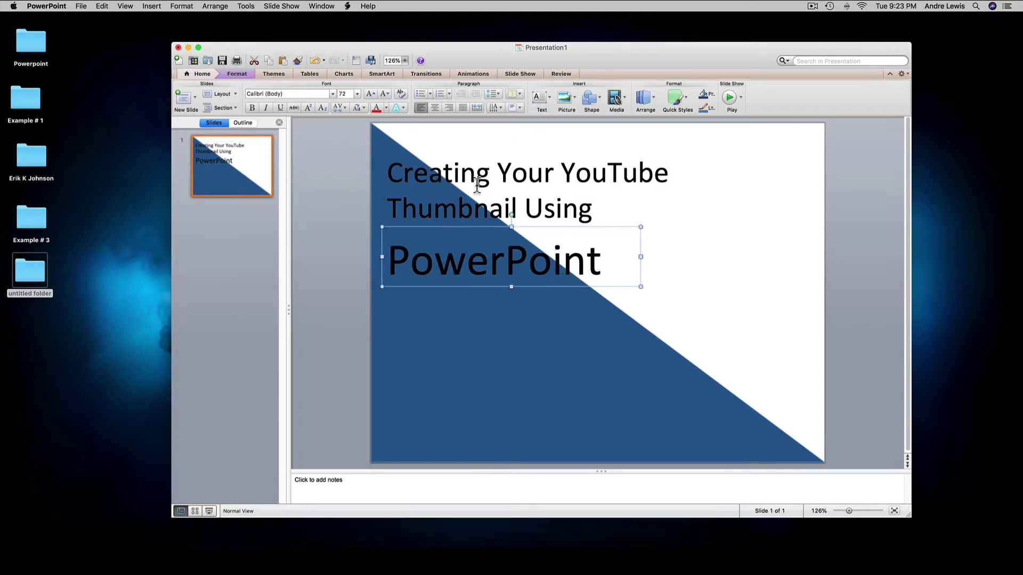
{"action": "left_click", "coordinate": [393, 268]}
{"action": "left_click_drag", "start_coordinate": [408, 268], "coordinate": [610, 265]}
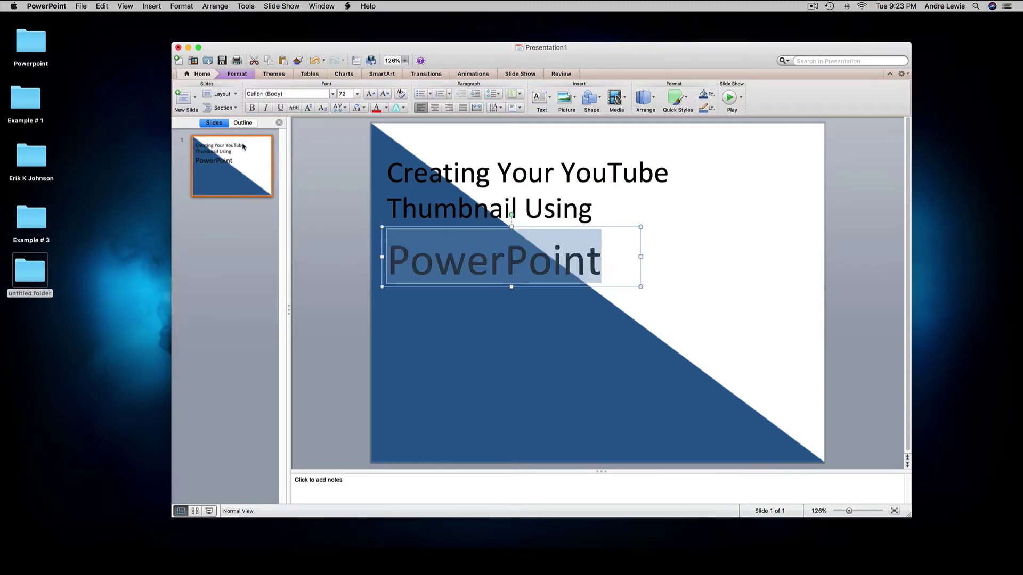
{"action": "left_click", "coordinate": [252, 108]}
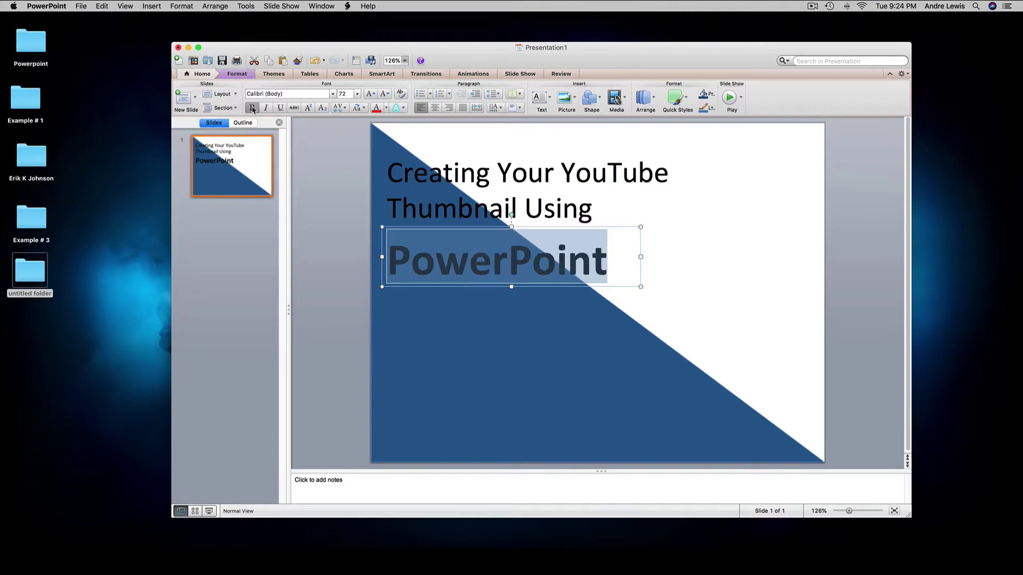
Set PowerPoint in Arial Black at 60 pt, widening its box to keep one line.
{"action": "left_click", "coordinate": [333, 94]}
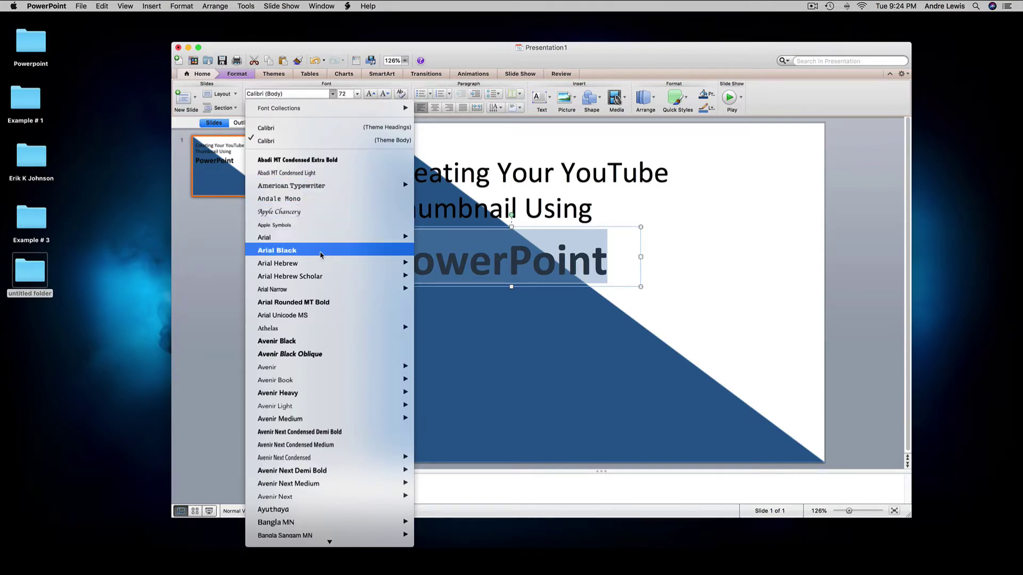
{"action": "left_click", "coordinate": [320, 251]}
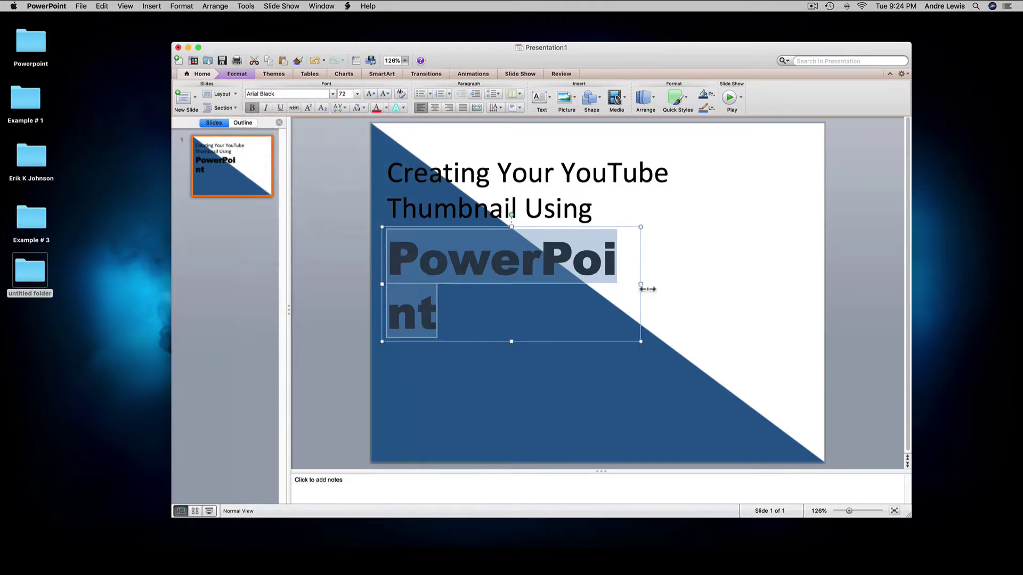
{"action": "left_click_drag", "start_coordinate": [647, 289], "coordinate": [689, 289]}
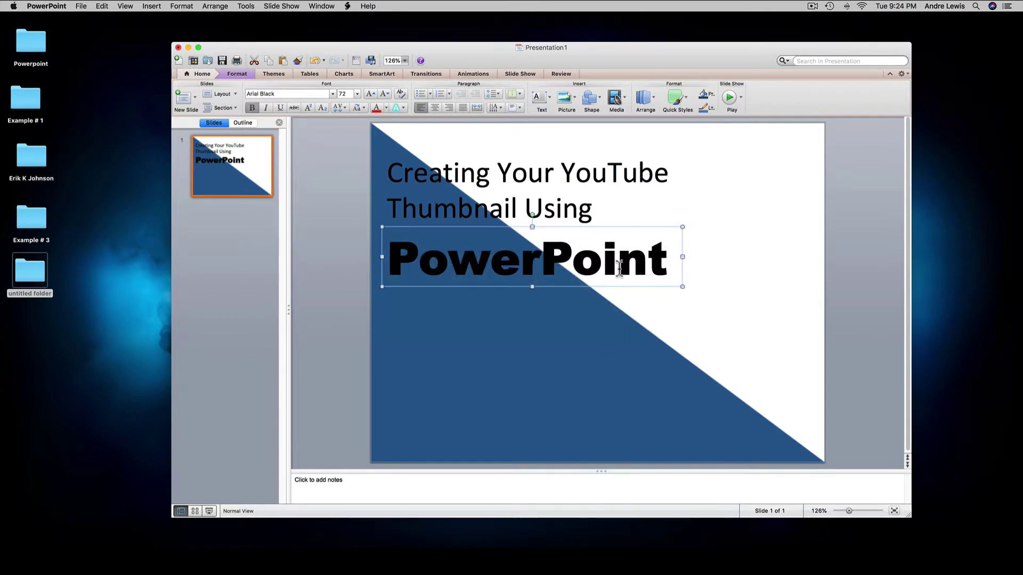
{"action": "left_click_drag", "start_coordinate": [387, 258], "coordinate": [671, 269]}
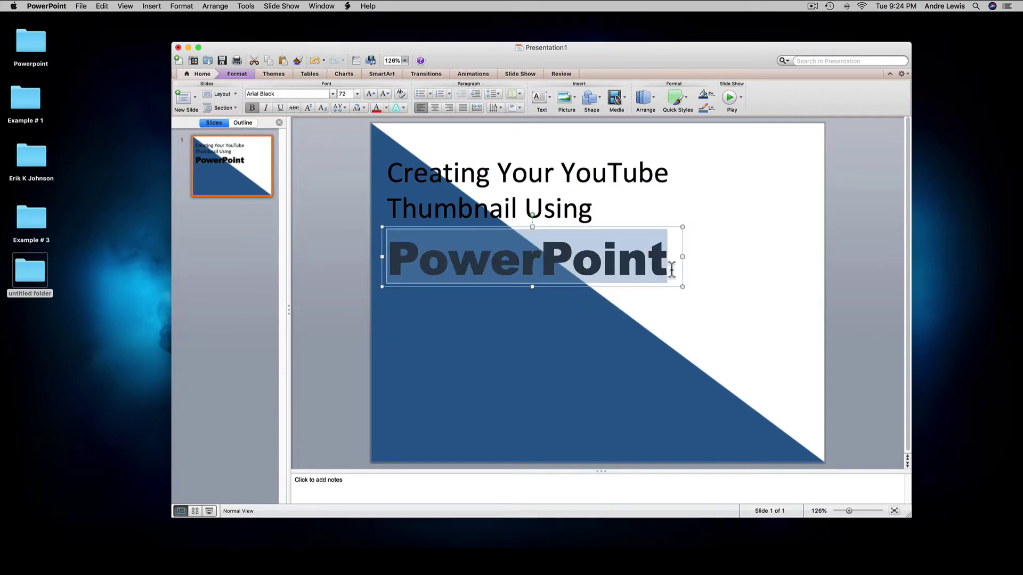
{"action": "left_click", "coordinate": [357, 94]}
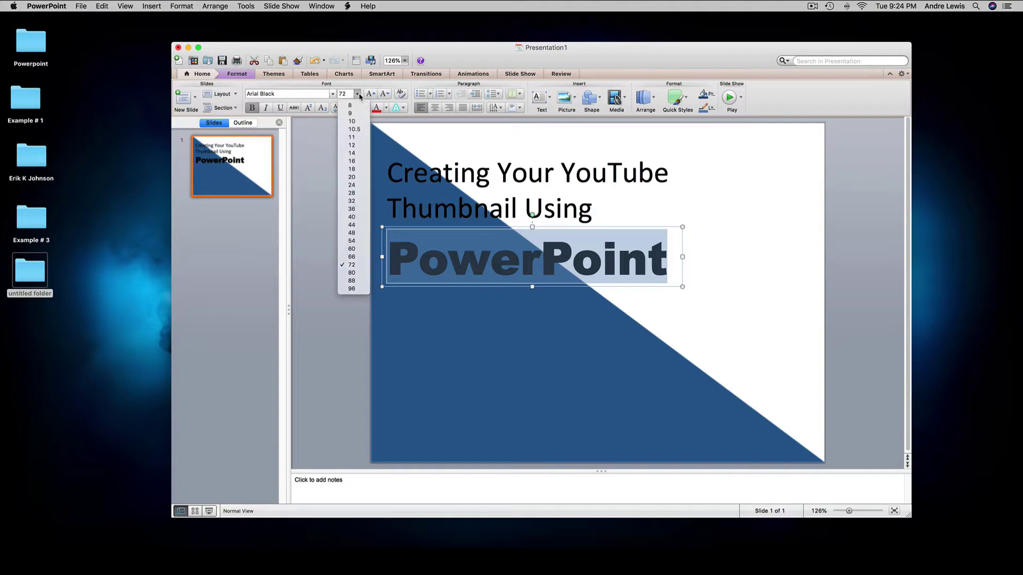
{"action": "left_click", "coordinate": [359, 253]}
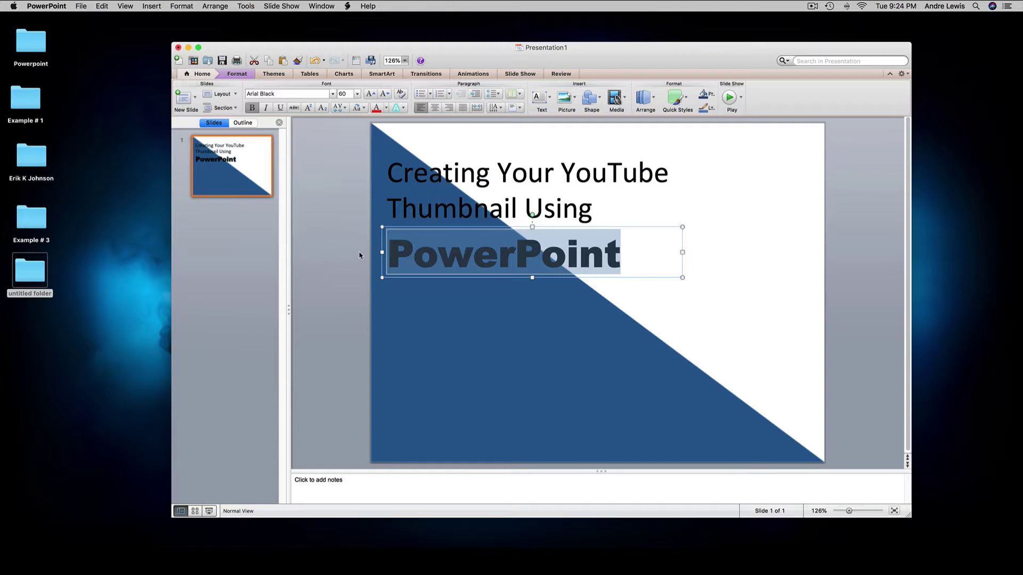
{"action": "left_click", "coordinate": [427, 301]}
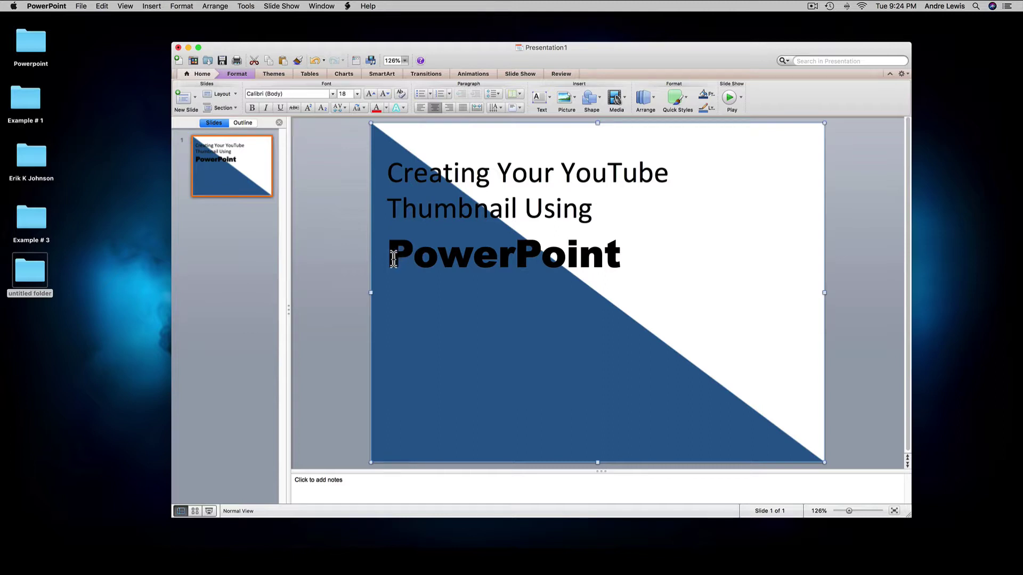
{"action": "left_click_drag", "start_coordinate": [399, 255], "coordinate": [514, 256]}
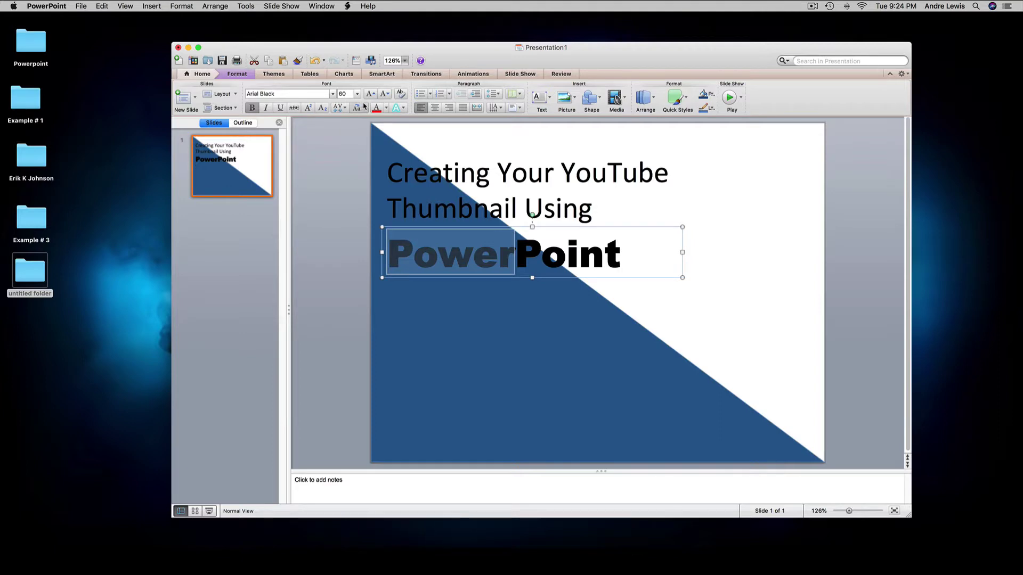
Colour the 'Power' part of the word white.
{"action": "left_click", "coordinate": [386, 108]}
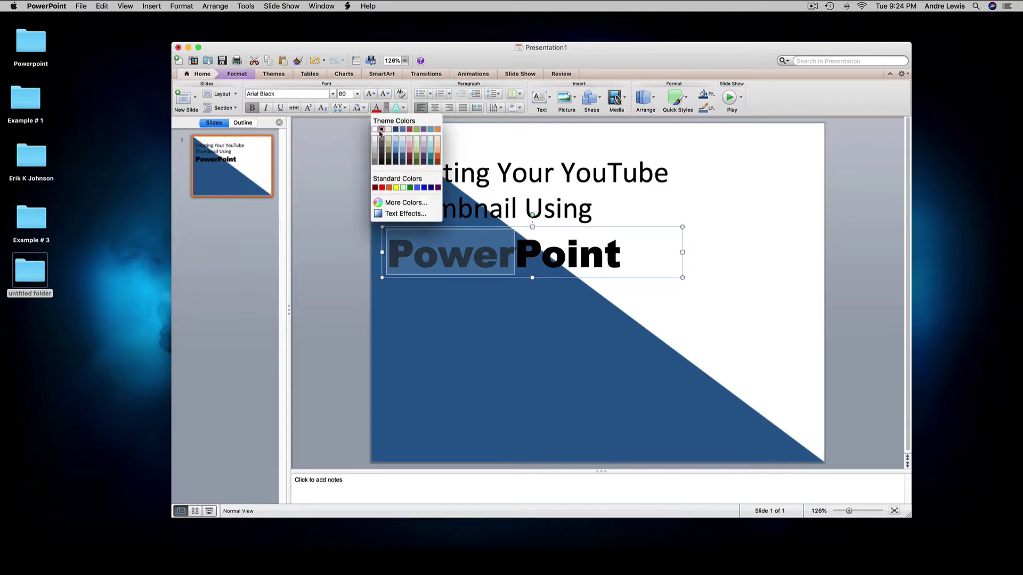
{"action": "left_click", "coordinate": [375, 129]}
{"action": "left_click", "coordinate": [539, 266]}
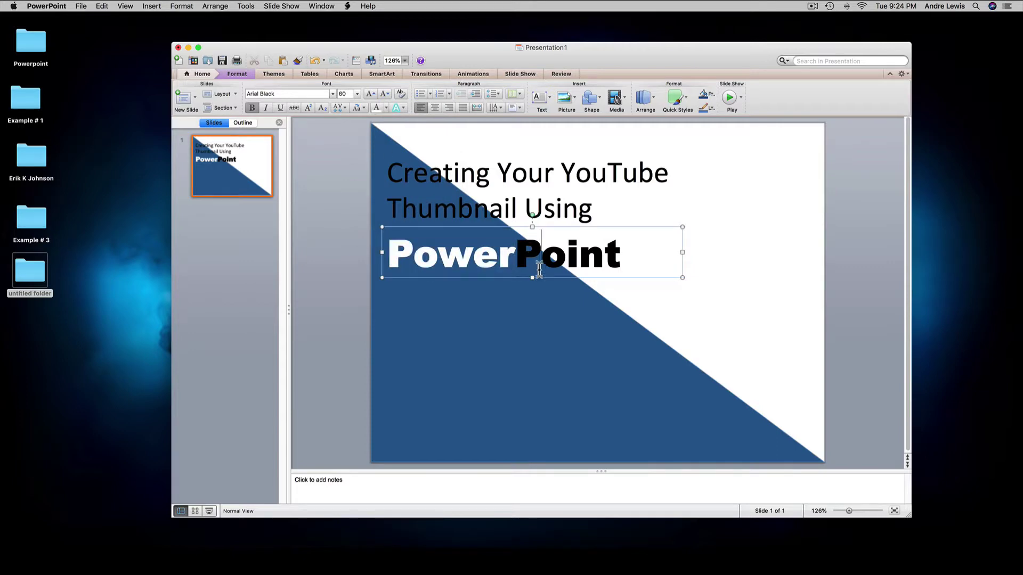
Colour the 'Point' letters orange, leaving 'Power' white.
{"action": "left_click", "coordinate": [526, 263]}
{"action": "left_click_drag", "start_coordinate": [527, 264], "coordinate": [639, 267]}
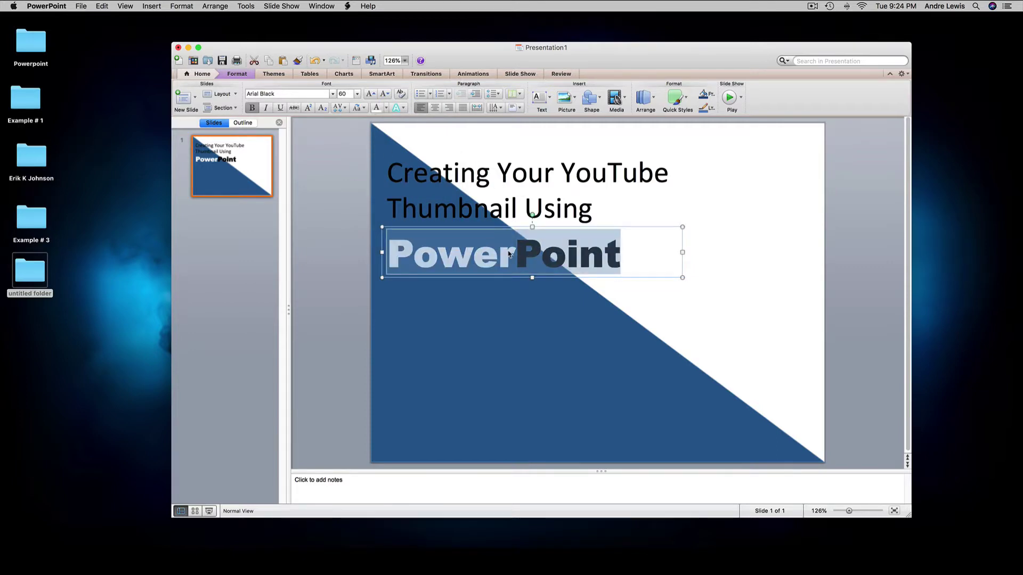
{"action": "left_click_drag", "start_coordinate": [513, 256], "coordinate": [614, 263]}
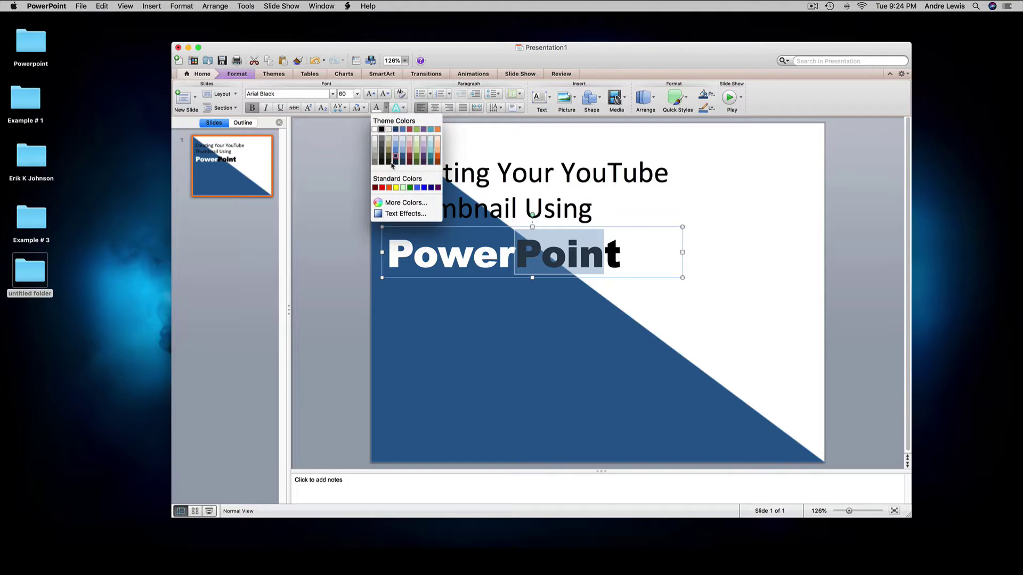
{"action": "left_click", "coordinate": [389, 187]}
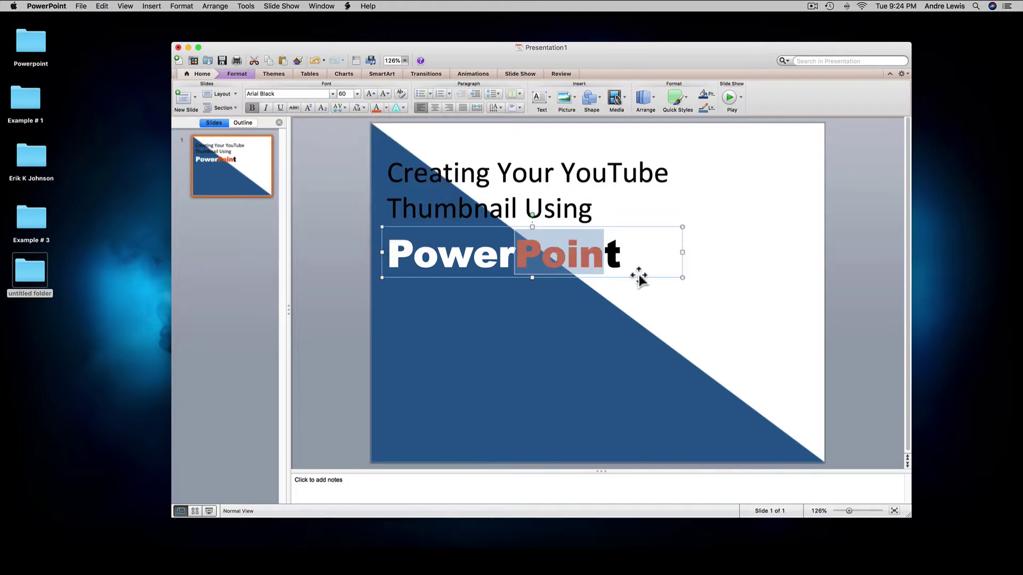
{"action": "left_click_drag", "start_coordinate": [631, 257], "coordinate": [604, 257]}
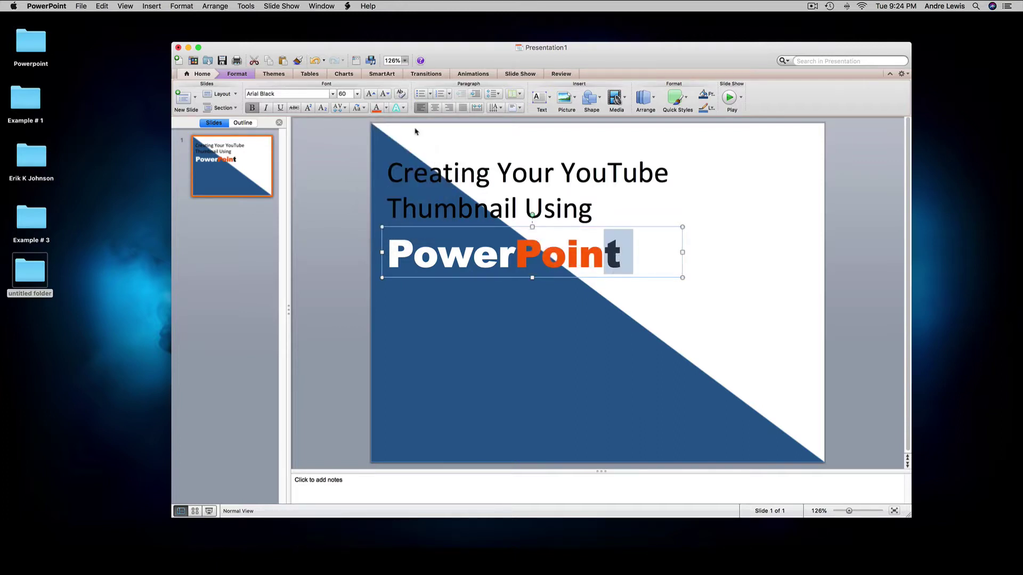
{"action": "left_click", "coordinate": [375, 107]}
{"action": "left_click", "coordinate": [512, 325]}
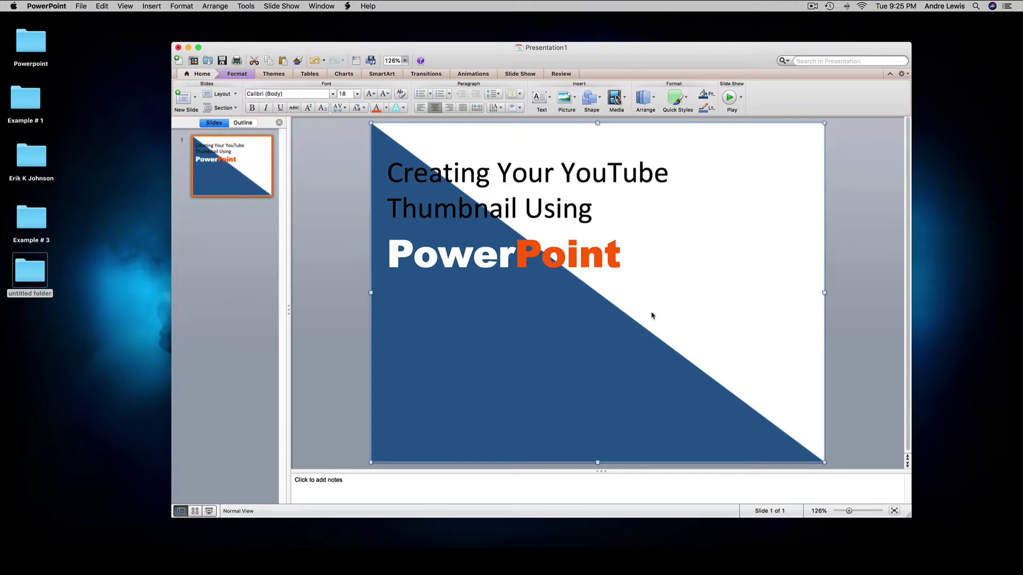
Colour the 'Power' part of the PowerPoint word orange.
{"action": "left_click", "coordinate": [513, 264]}
{"action": "left_click_drag", "start_coordinate": [513, 264], "coordinate": [387, 262]}
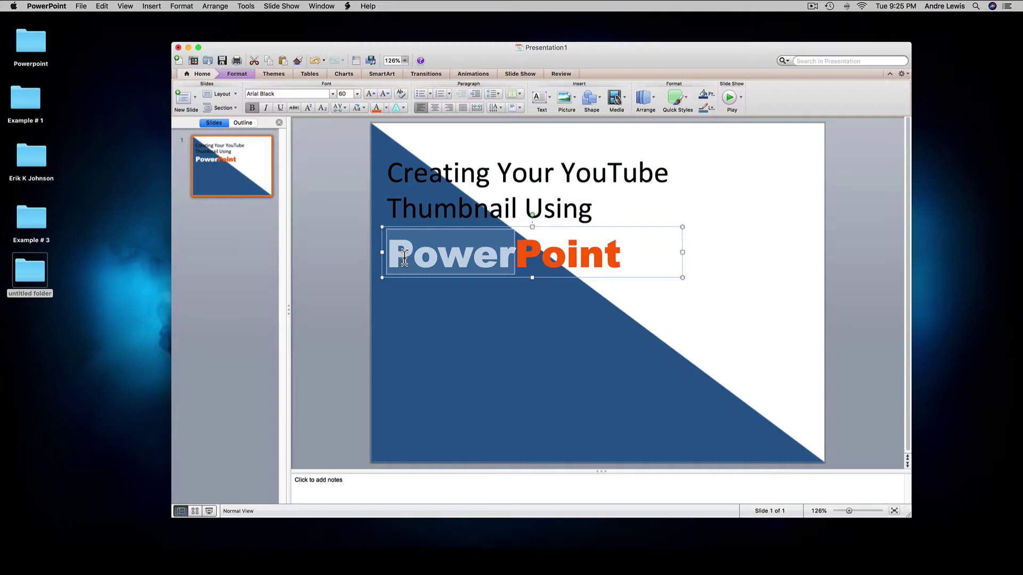
{"action": "left_click", "coordinate": [376, 108]}
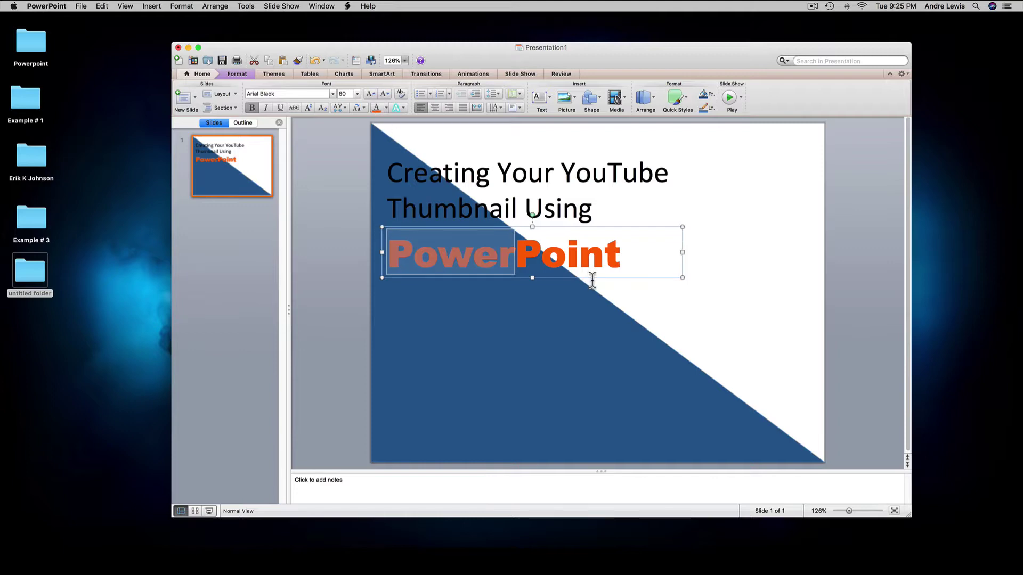
{"action": "left_click", "coordinate": [517, 262]}
{"action": "double_click", "coordinate": [634, 273]}
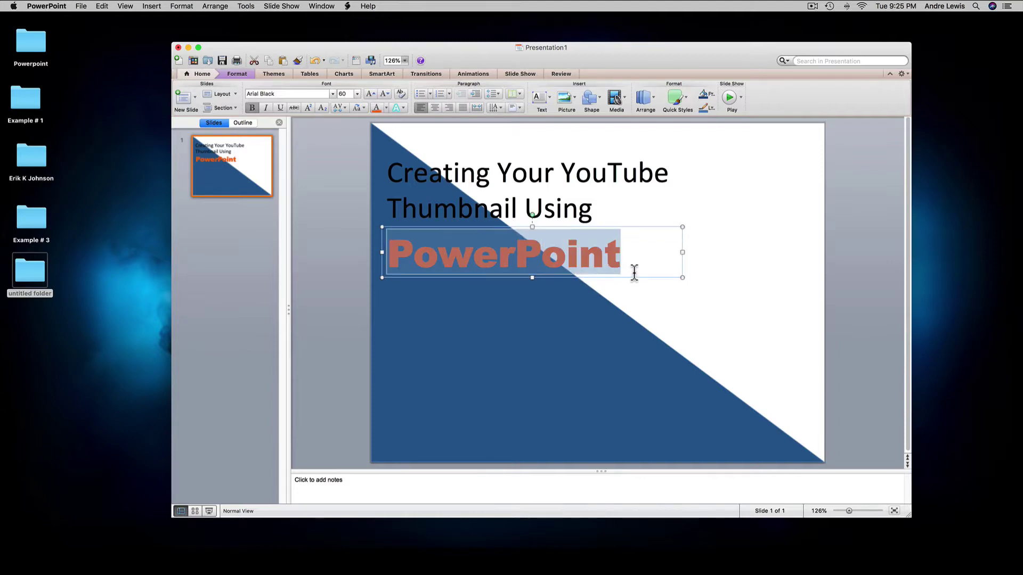
{"action": "left_click", "coordinate": [633, 272]}
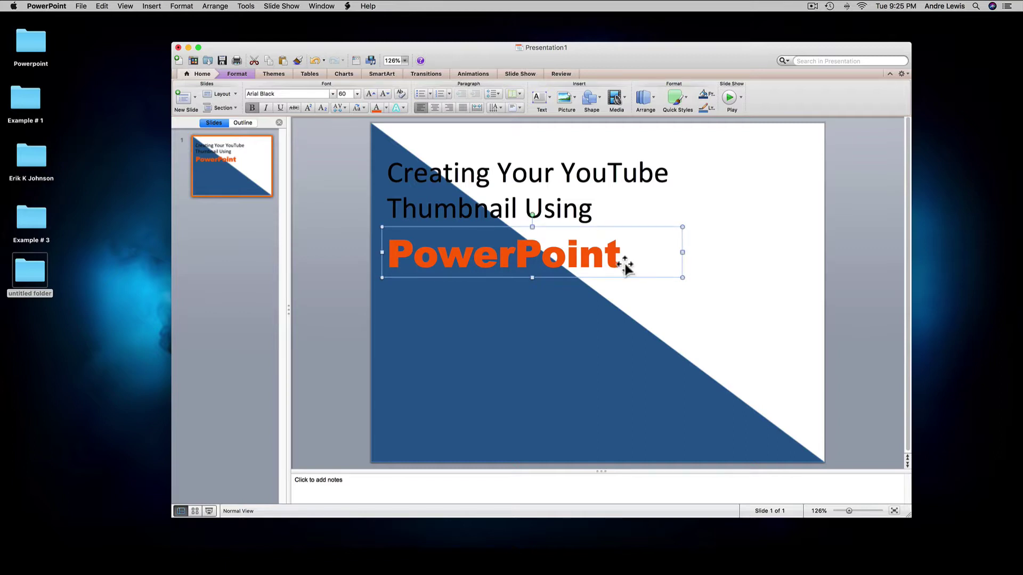
Try white, then black, on the 'Point' part of the word.
{"action": "double_click", "coordinate": [624, 263]}
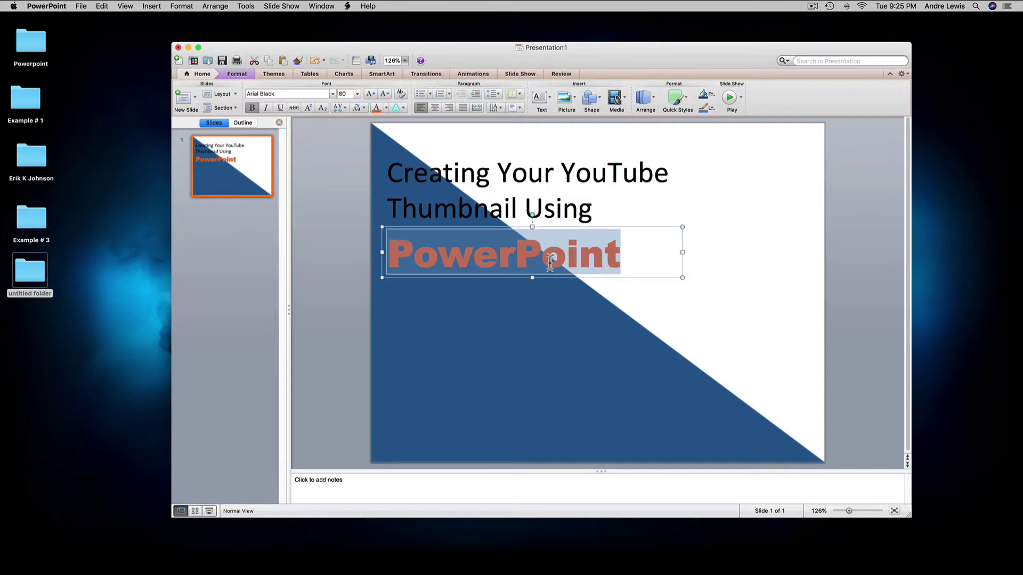
{"action": "left_click", "coordinate": [524, 249], "text": "shift"}
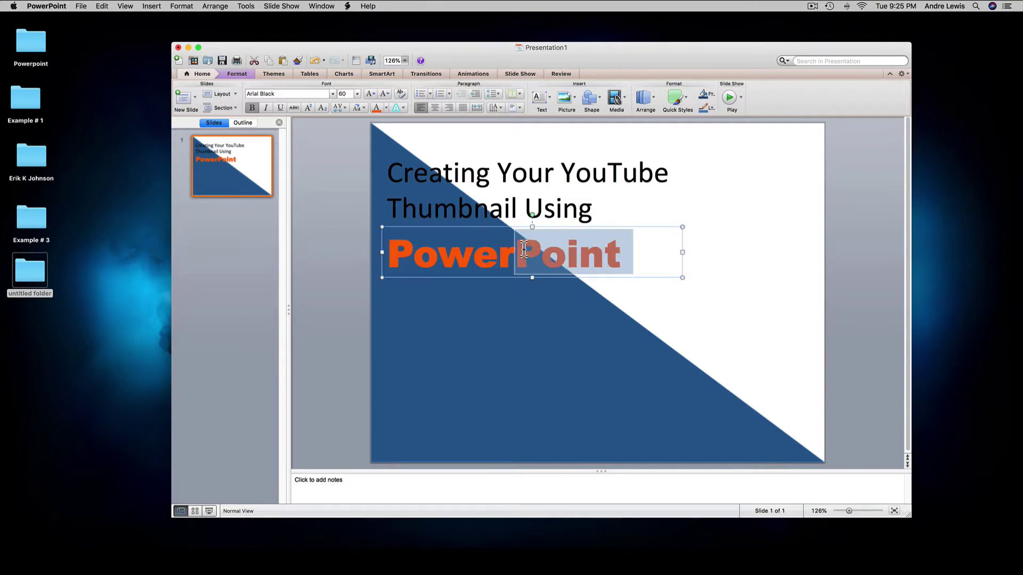
{"action": "left_click", "coordinate": [386, 109]}
{"action": "left_click", "coordinate": [374, 130]}
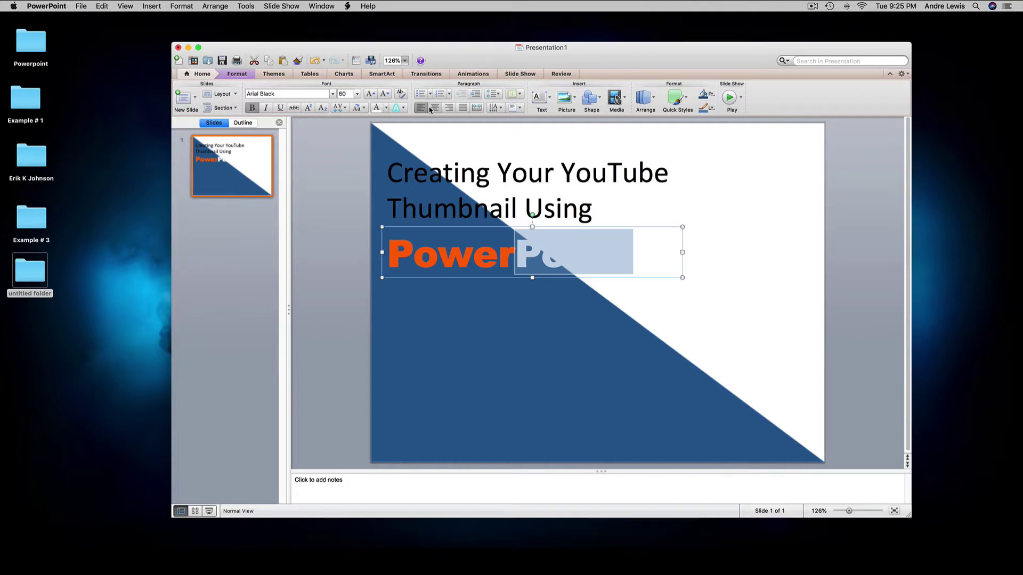
{"action": "left_click", "coordinate": [385, 109]}
{"action": "left_click", "coordinate": [382, 129]}
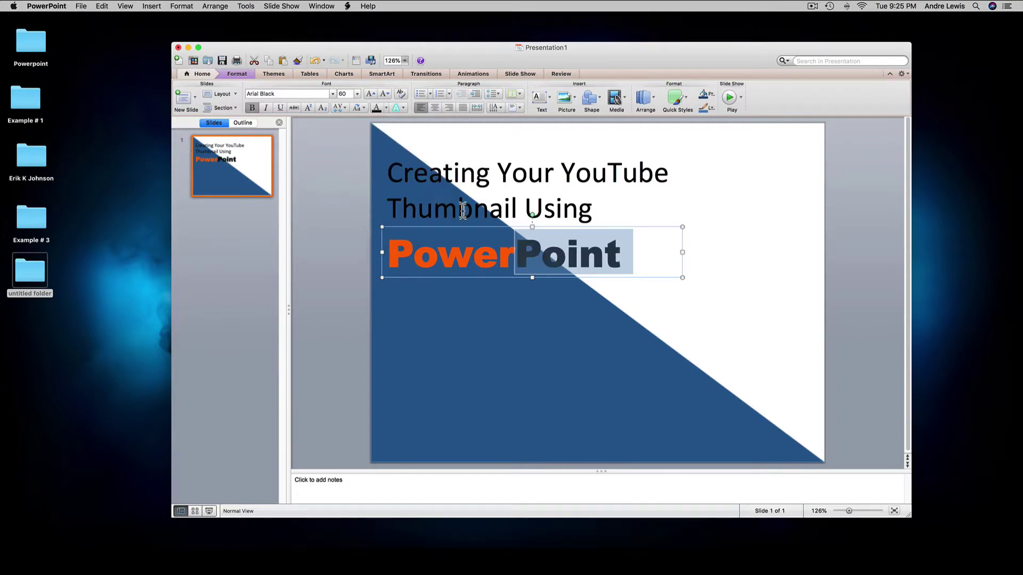
{"action": "left_click", "coordinate": [511, 305]}
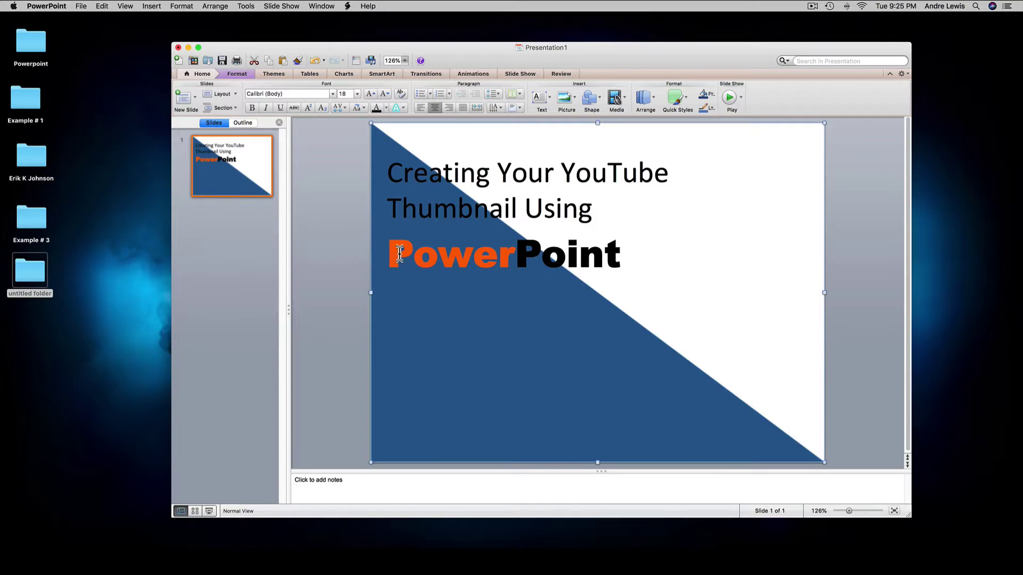
Turn the orange 'Power' letters black so the whole word is black.
{"action": "left_click_drag", "start_coordinate": [400, 252], "coordinate": [547, 265]}
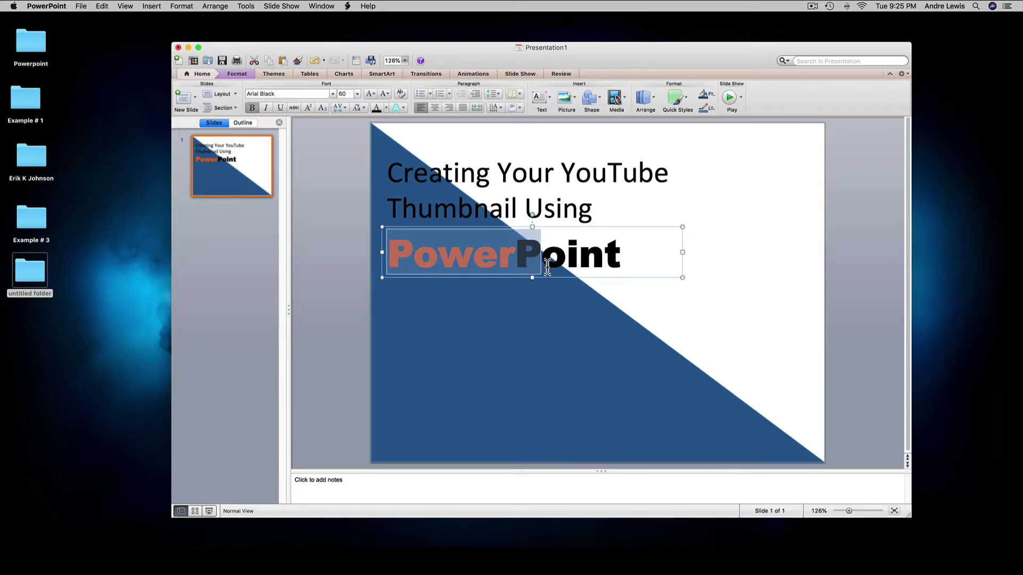
{"action": "left_click", "coordinate": [376, 107]}
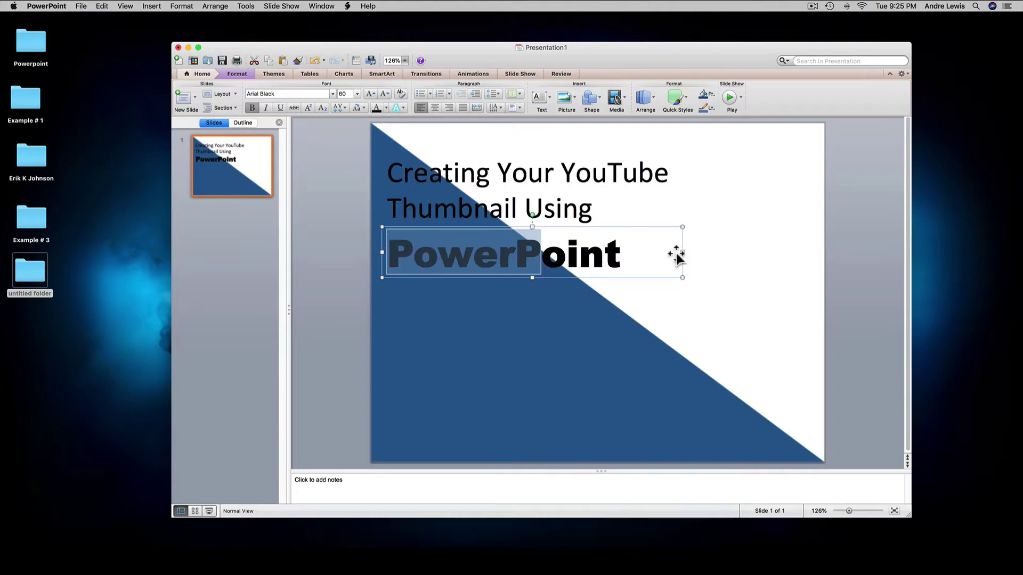
{"action": "left_click", "coordinate": [626, 311]}
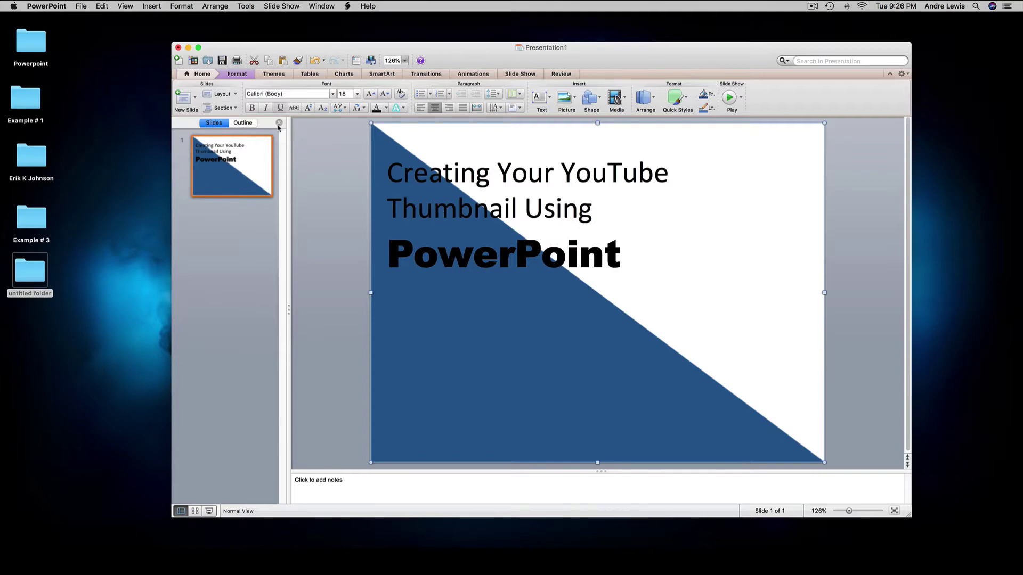
Drag the cw_cheat_sheet JPG from the Example # 1 folder onto the slide, then close Finder.
{"action": "double_click", "coordinate": [35, 42]}
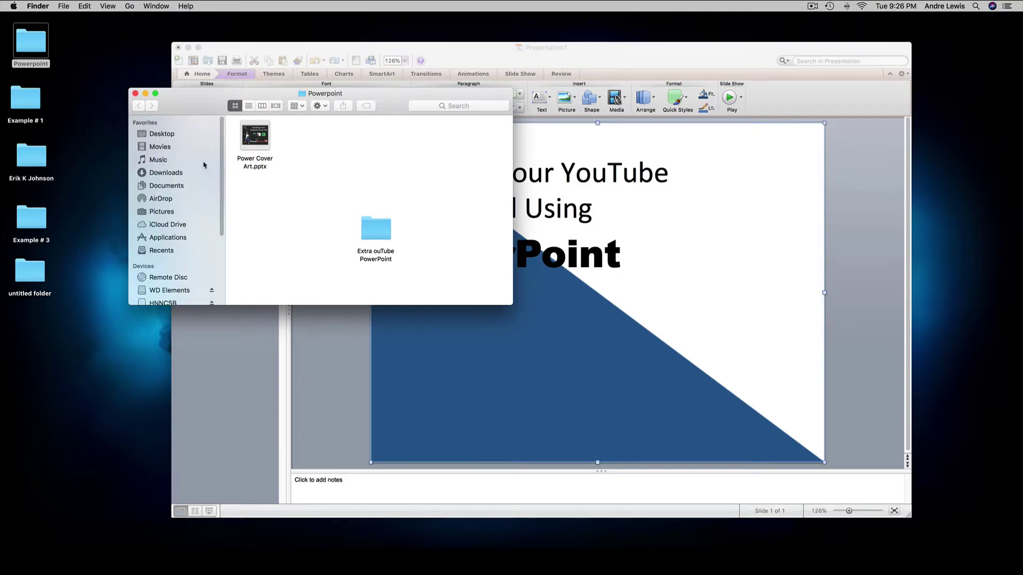
{"action": "double_click", "coordinate": [375, 229]}
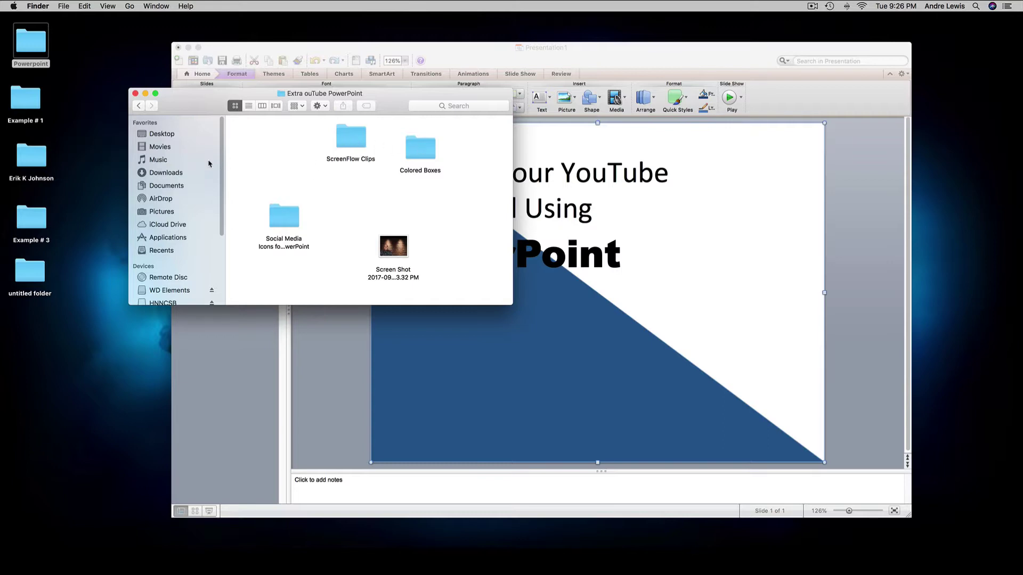
{"action": "double_click", "coordinate": [280, 213]}
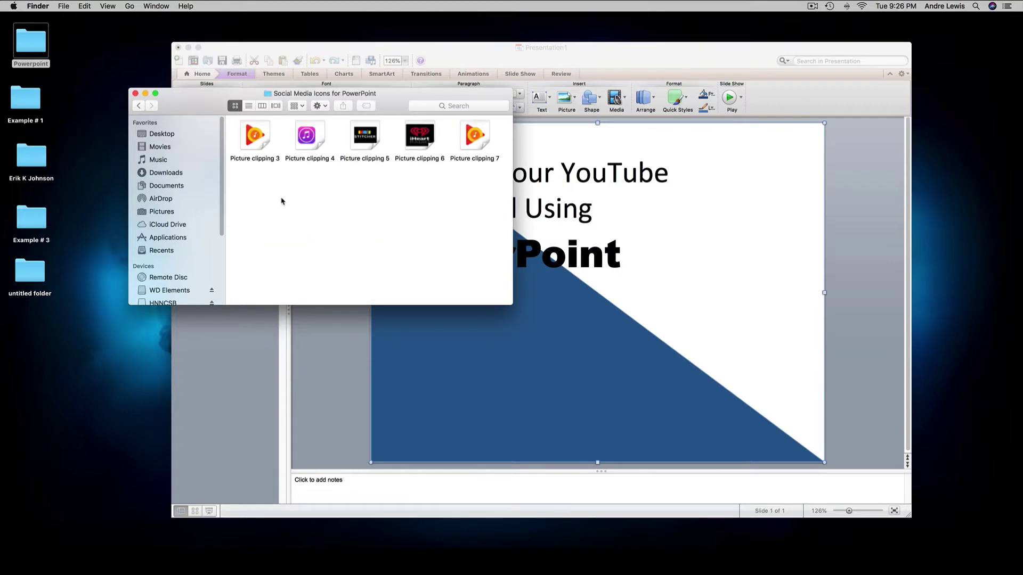
{"action": "left_click", "coordinate": [136, 93]}
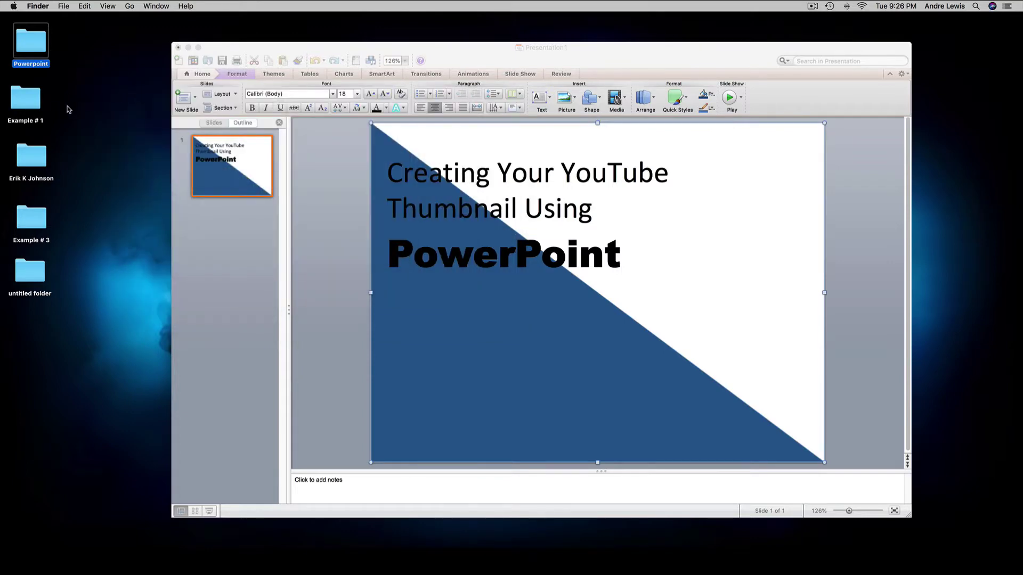
{"action": "double_click", "coordinate": [33, 100]}
{"action": "left_click_drag", "start_coordinate": [376, 73], "coordinate": [703, 249]}
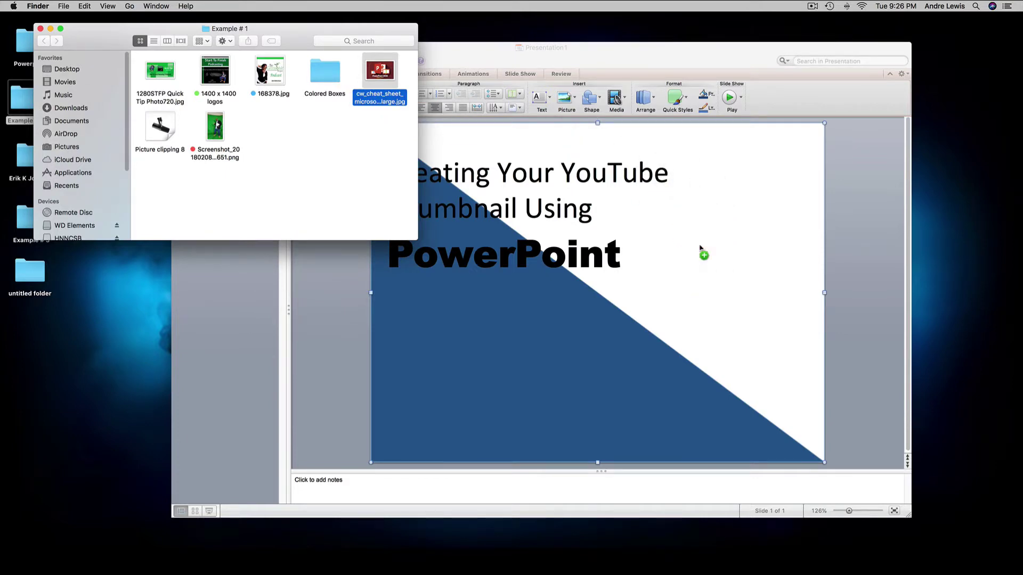
{"action": "left_click", "coordinate": [41, 30]}
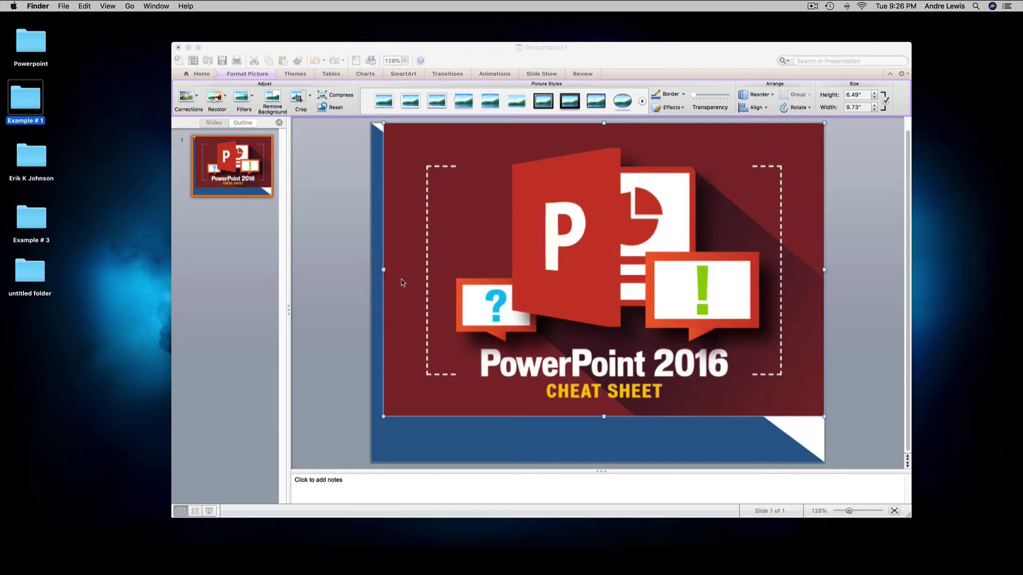
{"action": "left_click", "coordinate": [102, 317]}
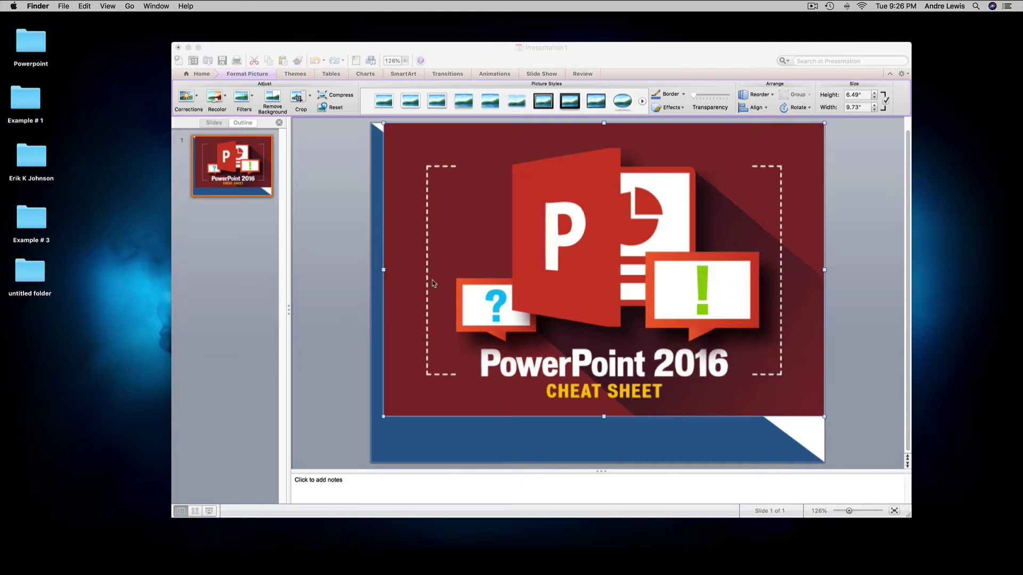
{"action": "left_click", "coordinate": [490, 269]}
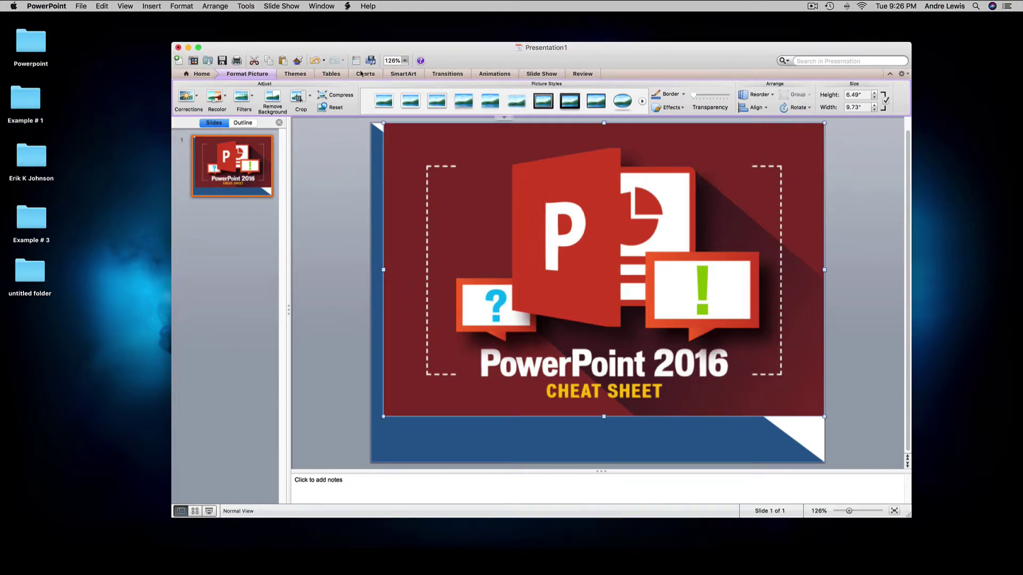
Run Remove Background on the picture, extending the kept area upward, and apply it.
{"action": "left_click", "coordinate": [273, 100]}
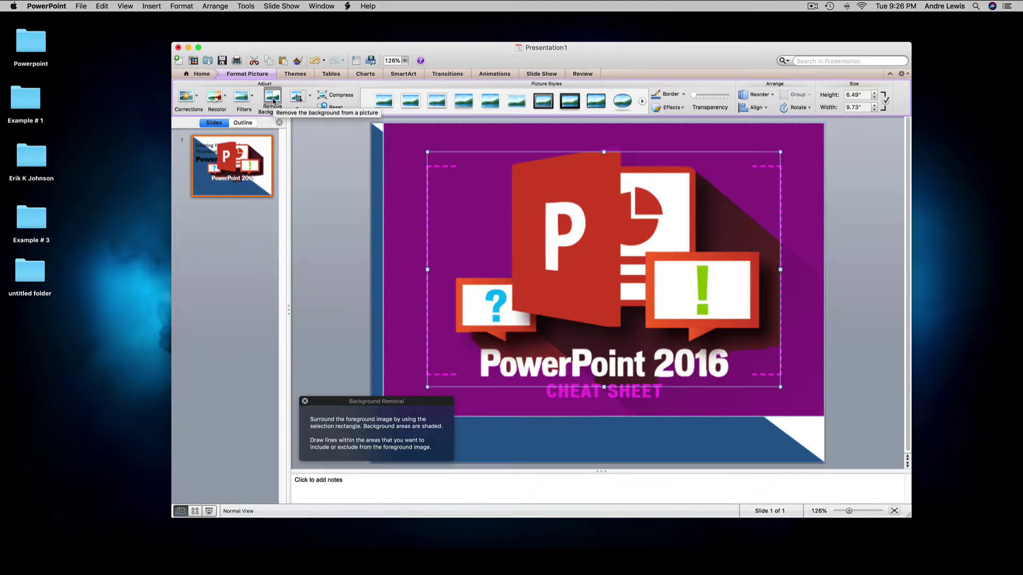
{"action": "left_click", "coordinate": [305, 402]}
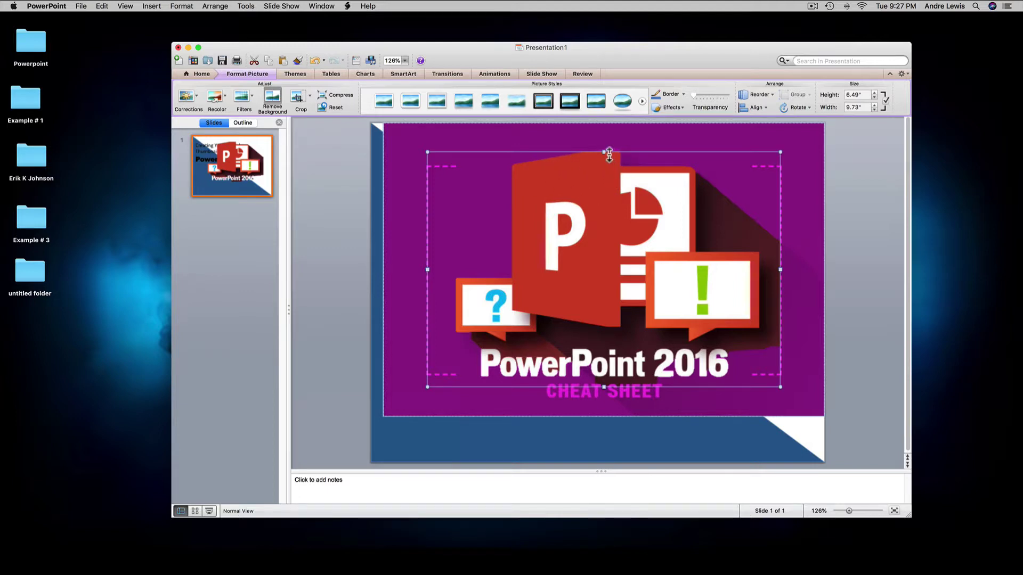
{"action": "left_click_drag", "start_coordinate": [604, 153], "coordinate": [604, 140]}
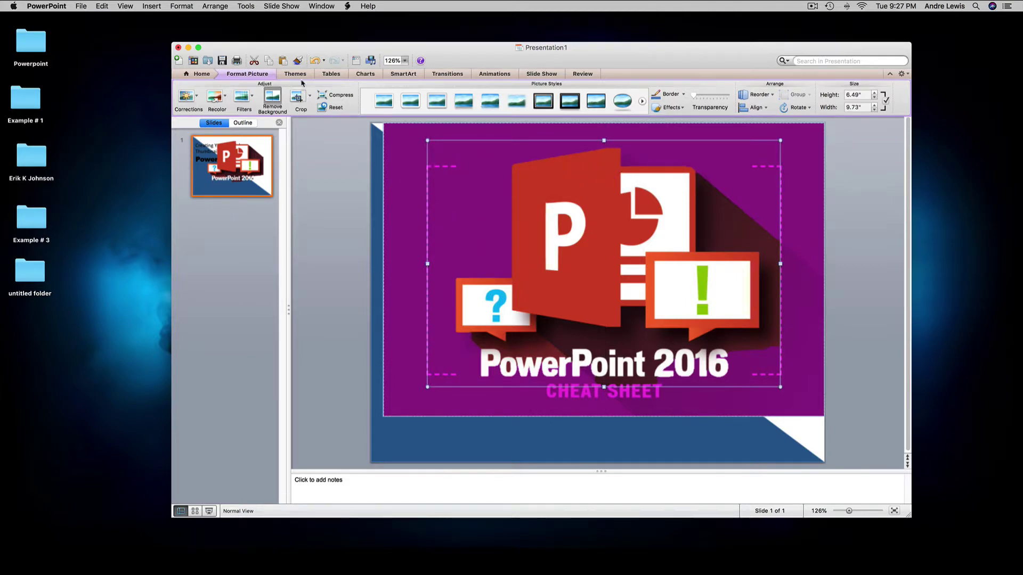
{"action": "left_click", "coordinate": [275, 98]}
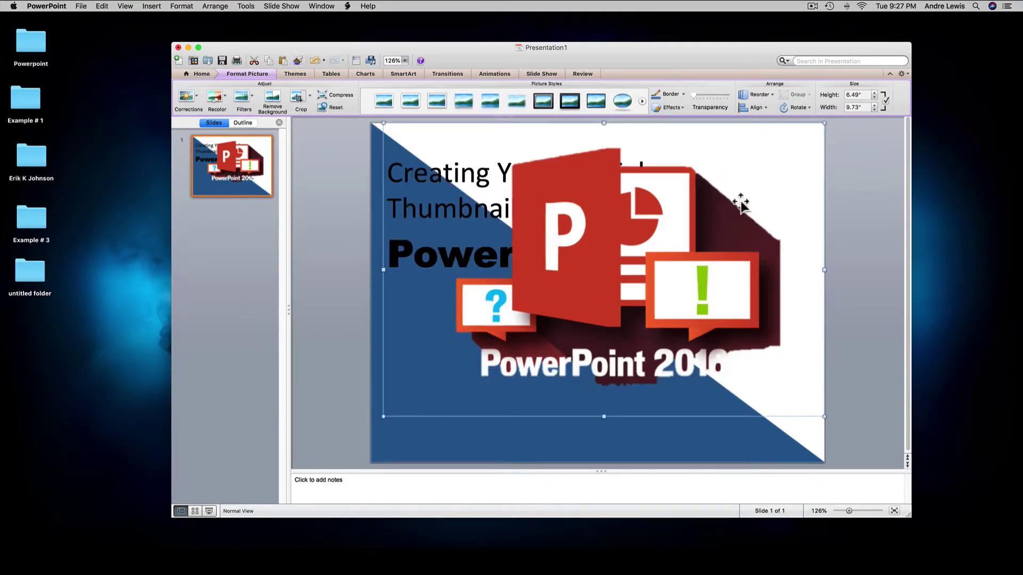
Refine the removal: extend the keep area to the logo's top and mark leftover areas for removal.
{"action": "left_click", "coordinate": [315, 61]}
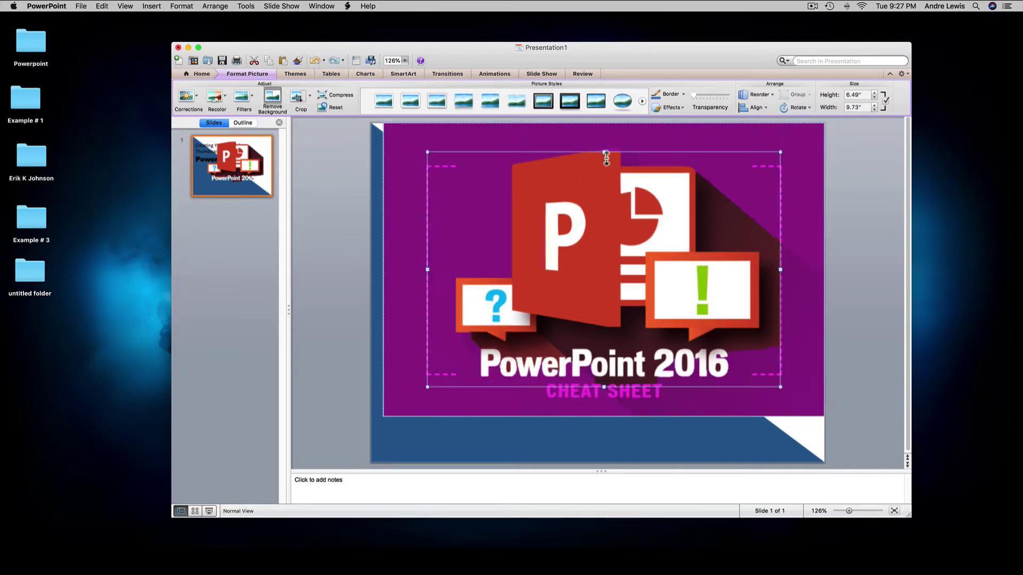
{"action": "left_click_drag", "start_coordinate": [606, 158], "coordinate": [608, 139]}
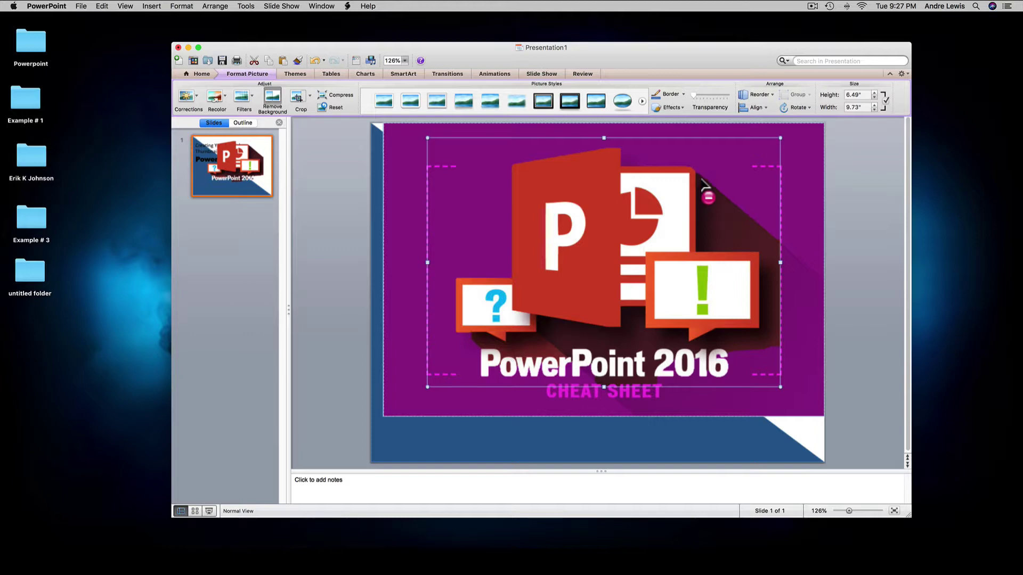
{"action": "left_click_drag", "start_coordinate": [702, 180], "coordinate": [743, 241]}
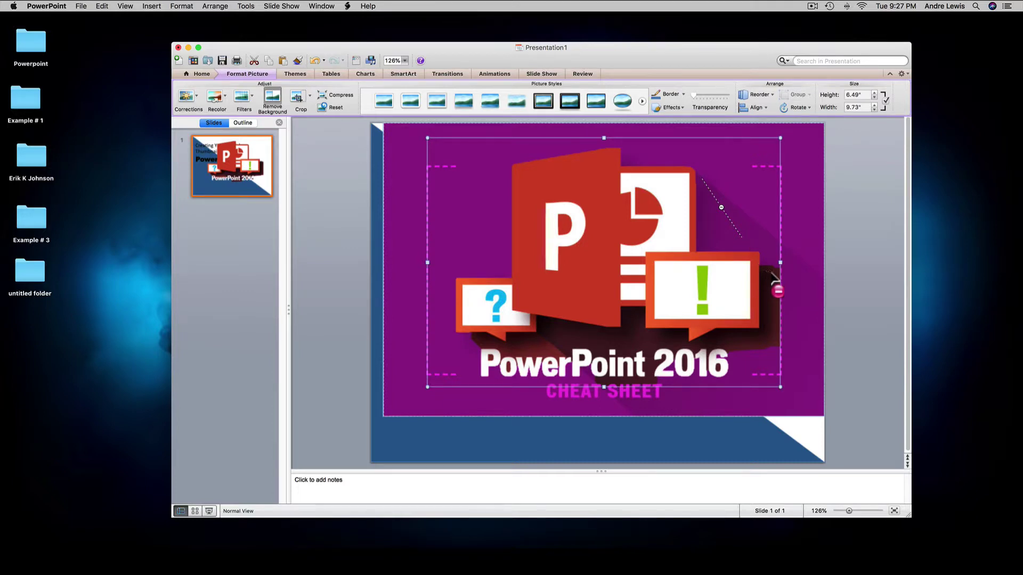
{"action": "left_click_drag", "start_coordinate": [769, 269], "coordinate": [767, 339]}
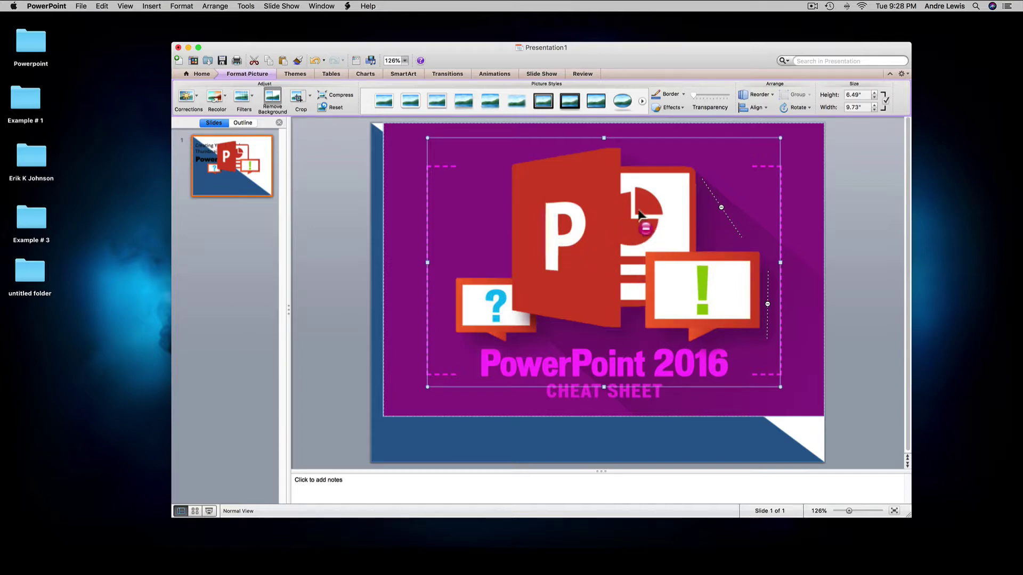
{"action": "left_click", "coordinate": [276, 99]}
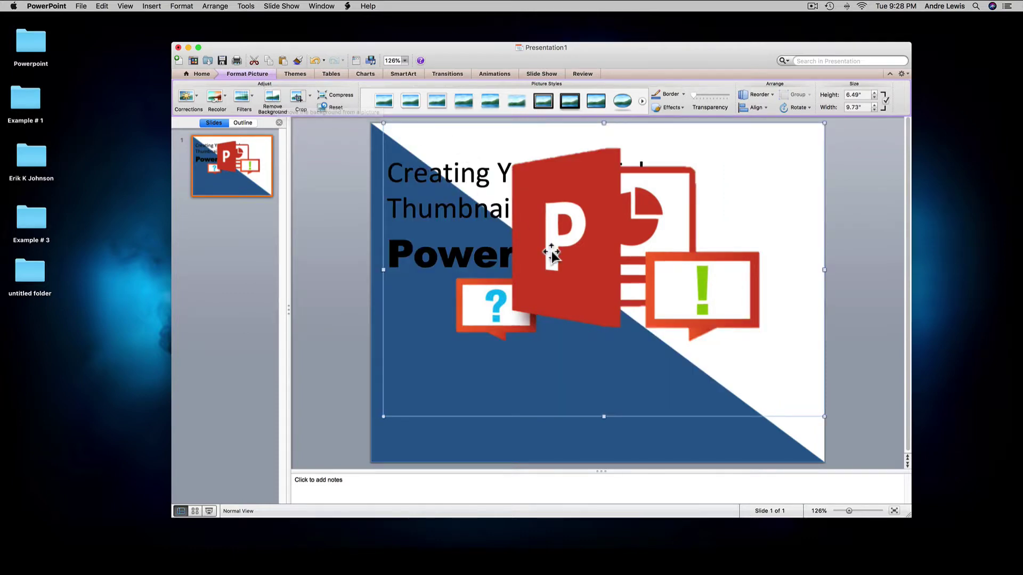
Shrink the logo and move it below the PowerPoint title.
{"action": "left_click_drag", "start_coordinate": [553, 254], "coordinate": [539, 321]}
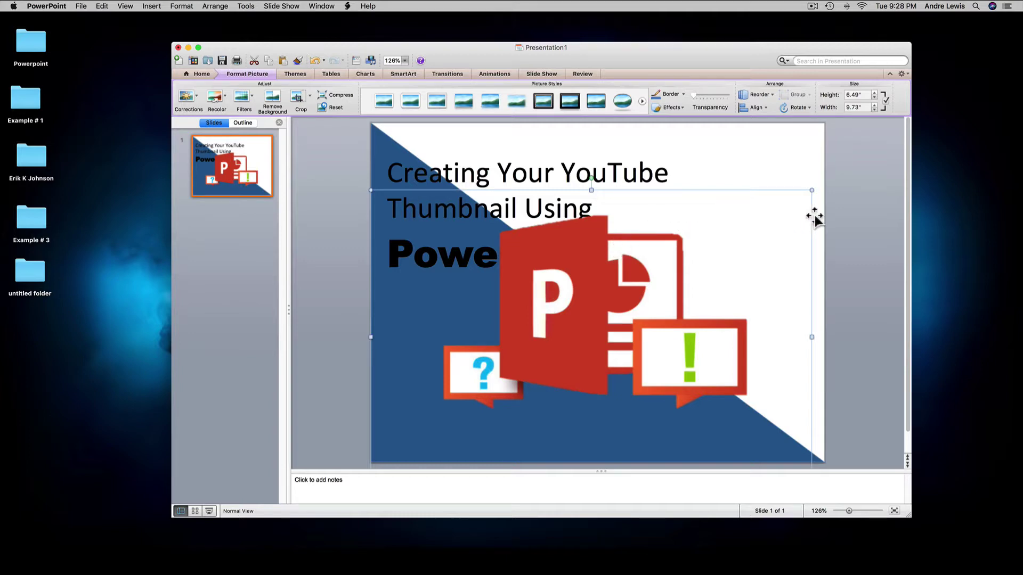
{"action": "left_click_drag", "start_coordinate": [812, 190], "coordinate": [568, 352]}
{"action": "left_click_drag", "start_coordinate": [497, 381], "coordinate": [578, 309]}
{"action": "left_click_drag", "start_coordinate": [647, 282], "coordinate": [663, 266]}
{"action": "left_click", "coordinate": [666, 303]}
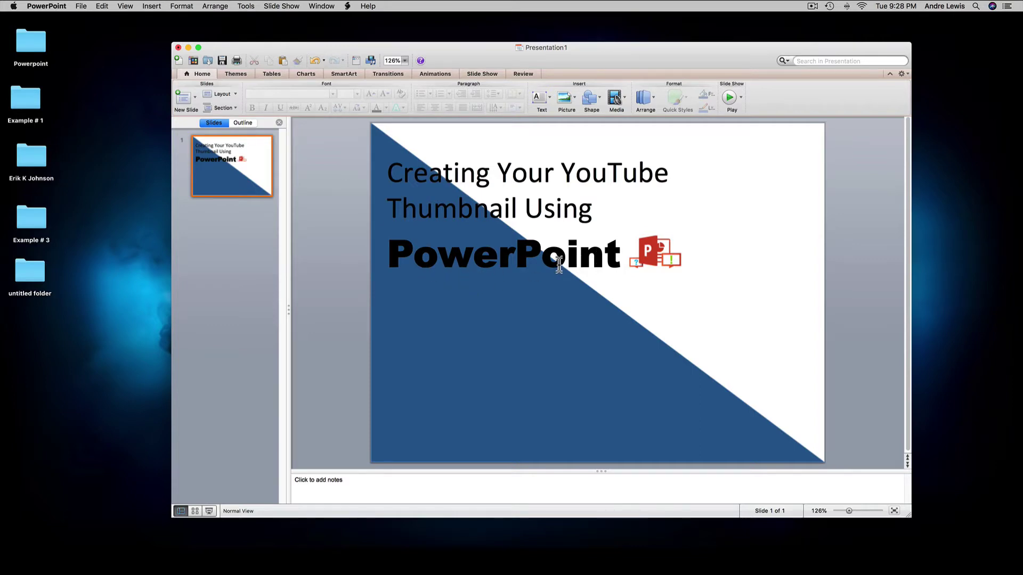
{"action": "left_click_drag", "start_coordinate": [667, 256], "coordinate": [541, 384]}
{"action": "left_click_drag", "start_coordinate": [514, 341], "coordinate": [523, 310]}
{"action": "left_click", "coordinate": [691, 274]}
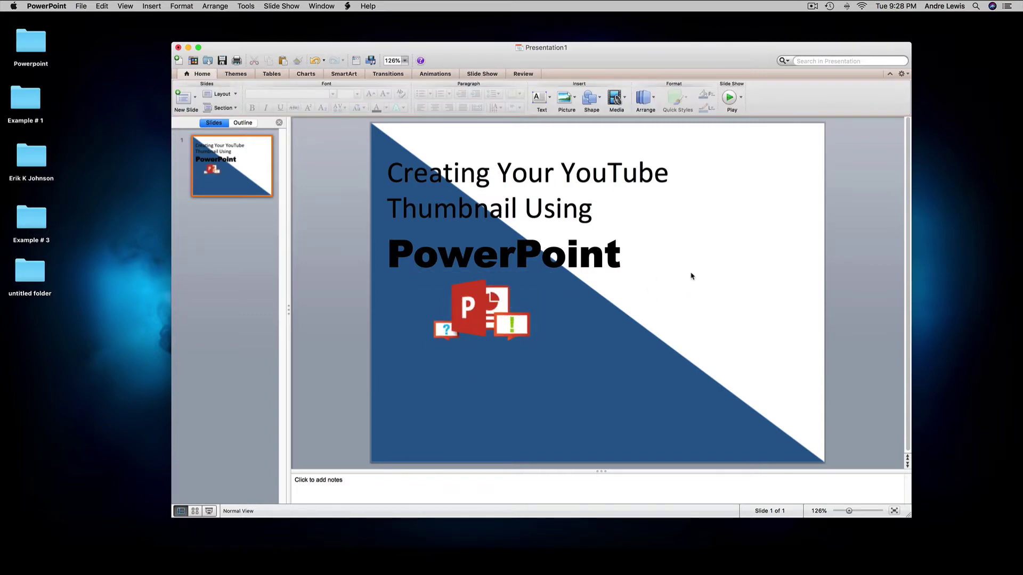
{"action": "left_click_drag", "start_coordinate": [502, 321], "coordinate": [508, 321]}
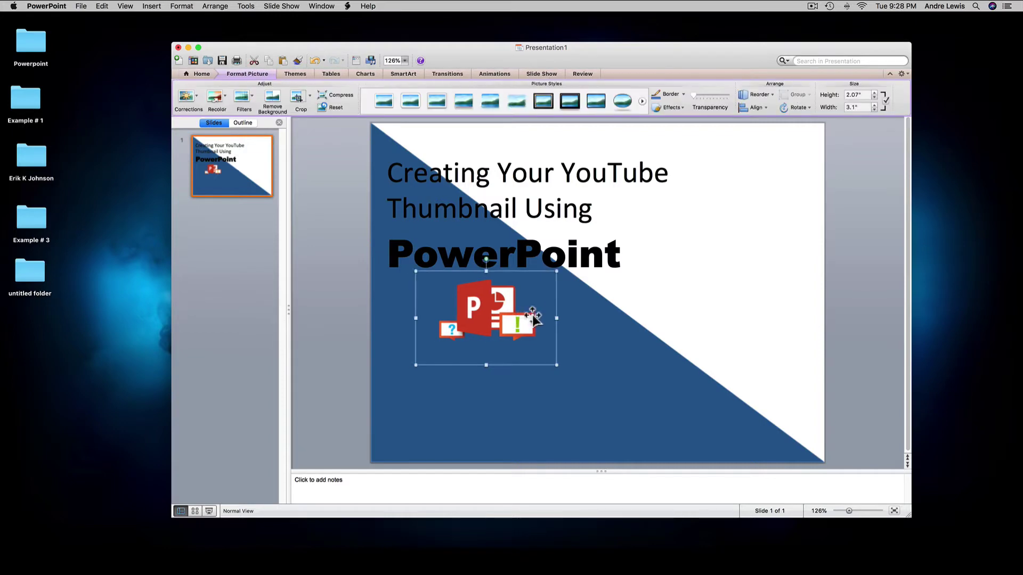
{"action": "left_click", "coordinate": [591, 313]}
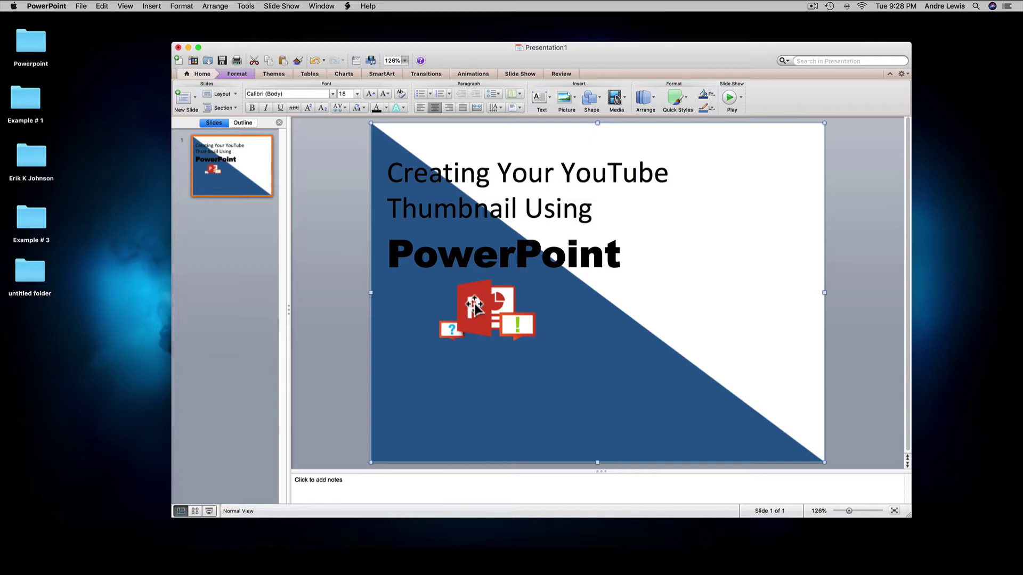
Enlarge the logo to about 4.09" by 2.73" and position it right beneath the title.
{"action": "left_click", "coordinate": [509, 306]}
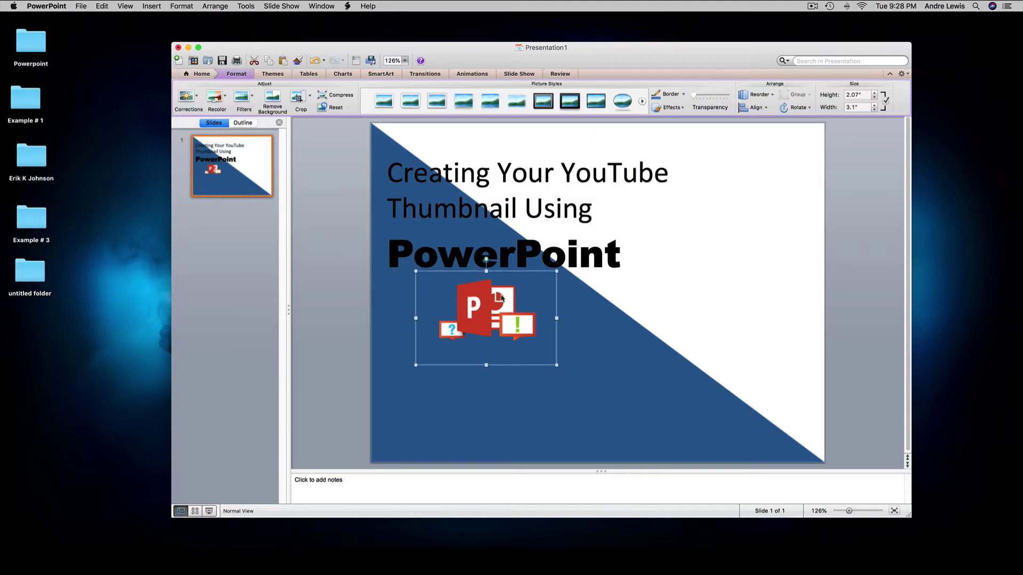
{"action": "left_click", "coordinate": [590, 326]}
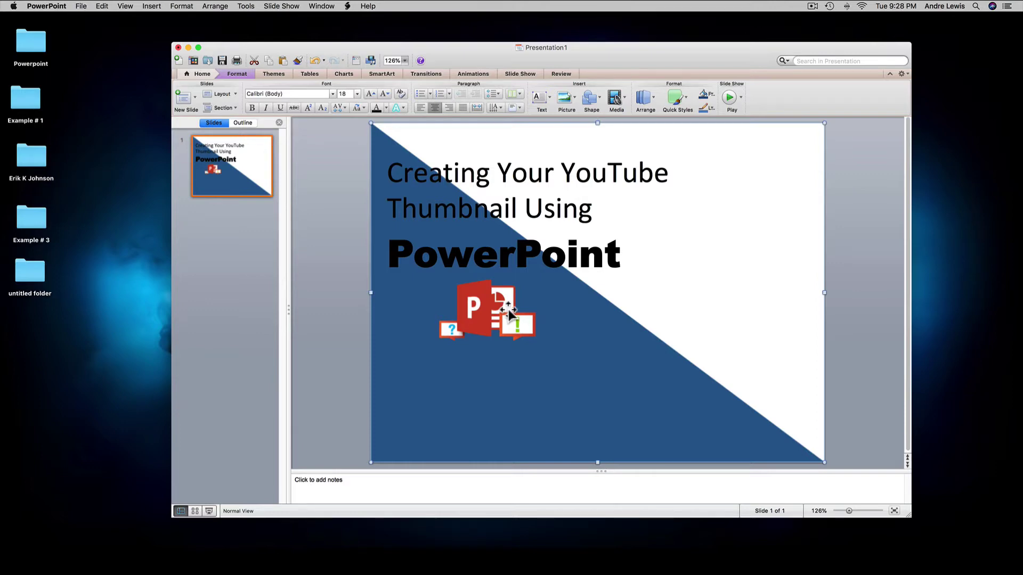
{"action": "left_click", "coordinate": [495, 314]}
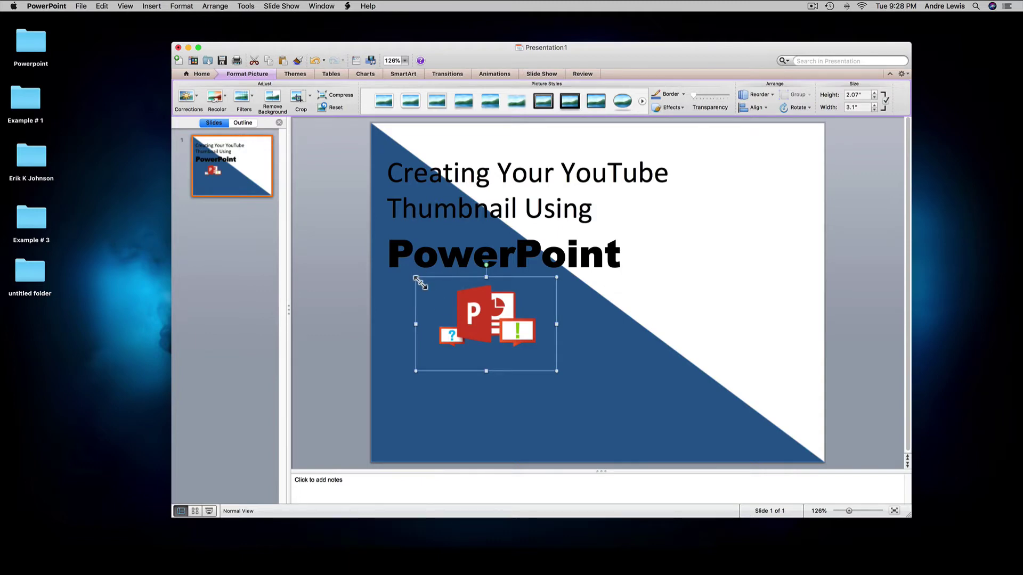
{"action": "left_click_drag", "start_coordinate": [416, 370], "coordinate": [373, 402]}
{"action": "left_click_drag", "start_coordinate": [494, 341], "coordinate": [520, 334]}
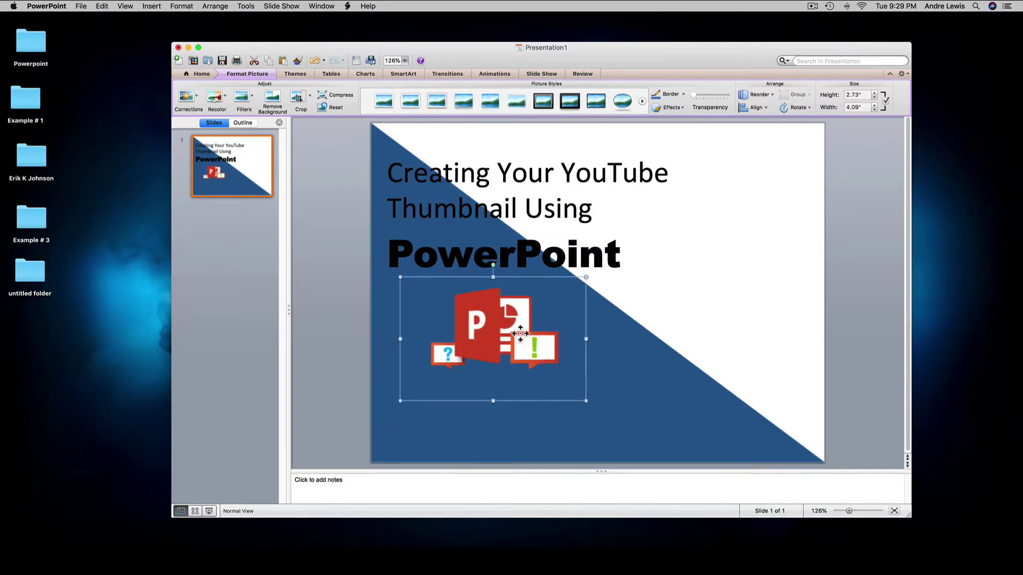
{"action": "left_click", "coordinate": [625, 323]}
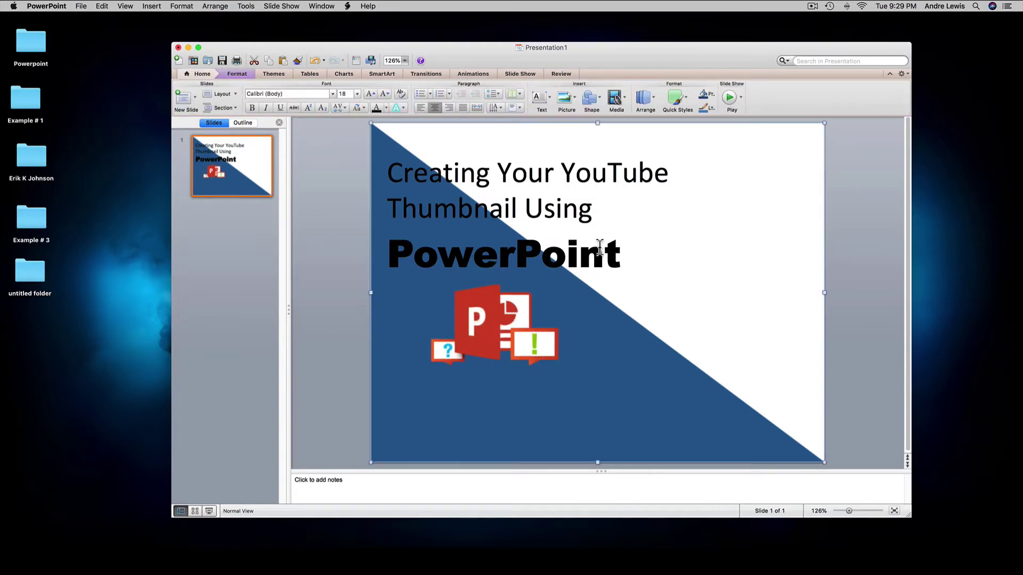
{"action": "left_click", "coordinate": [345, 328]}
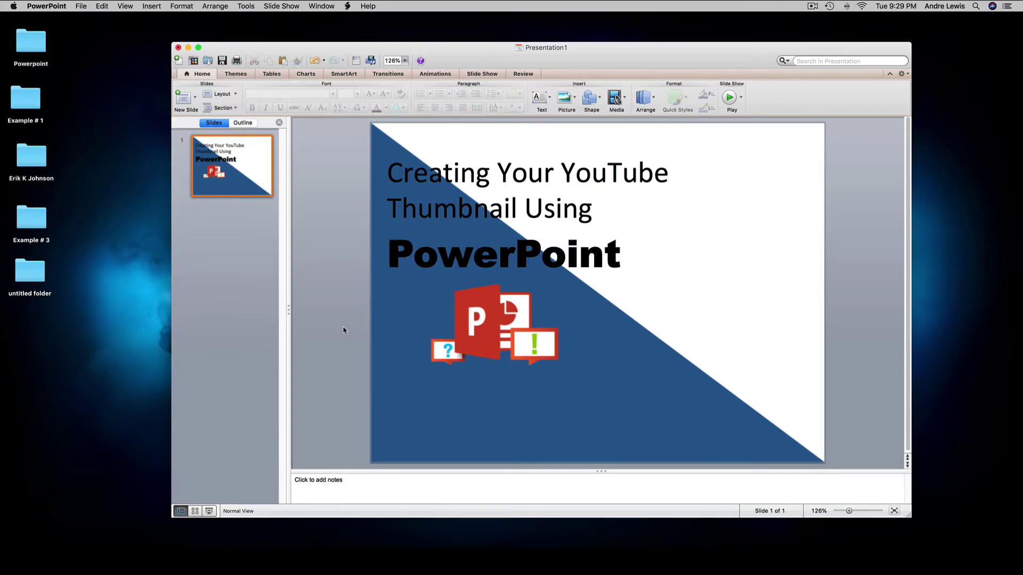
Save the presentation on the Desktop under the name 'project'.
{"action": "left_click", "coordinate": [222, 61]}
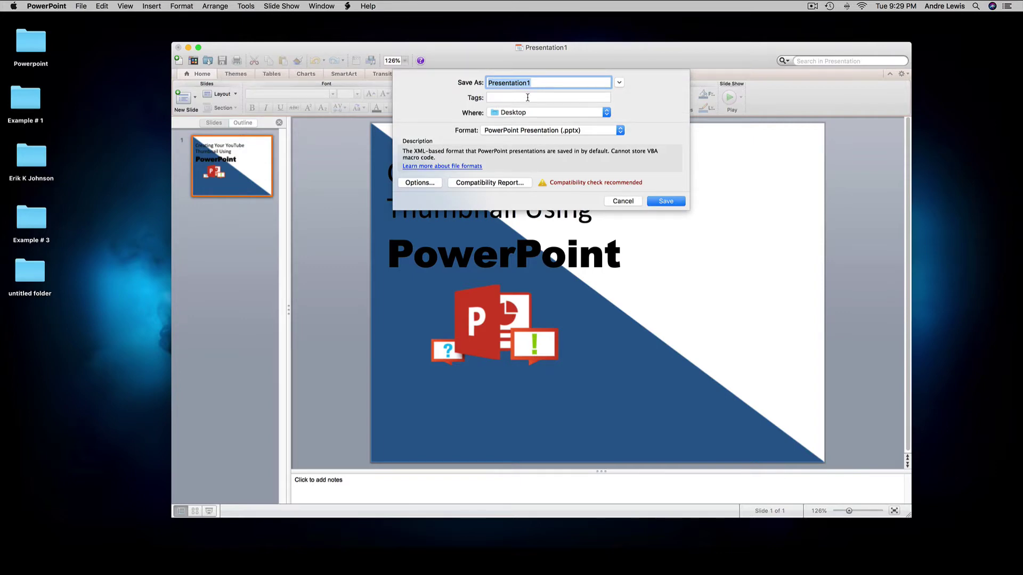
{"action": "type", "text": "project"}
{"action": "left_click", "coordinate": [656, 201]}
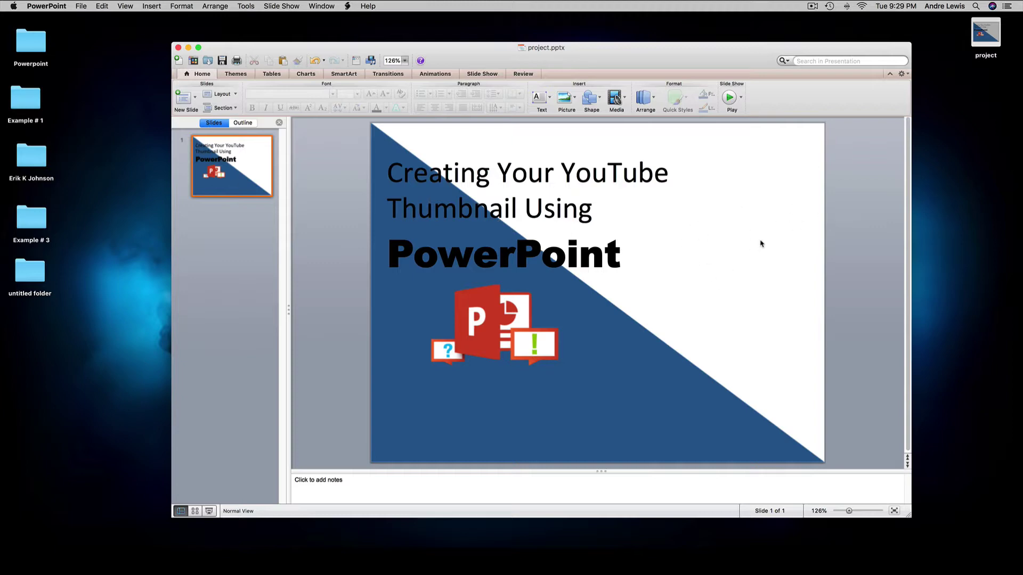
Drag the green-screen Screenshot PNG from Example # 1 onto the slide's right side and close Finder.
{"action": "double_click", "coordinate": [33, 102]}
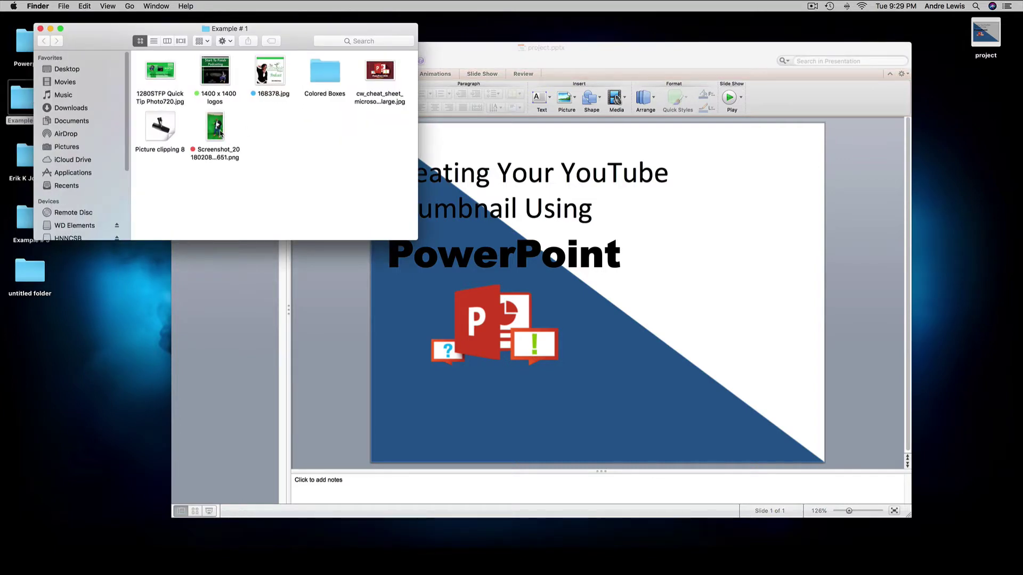
{"action": "left_click", "coordinate": [220, 130]}
{"action": "left_click_drag", "start_coordinate": [220, 130], "coordinate": [701, 294]}
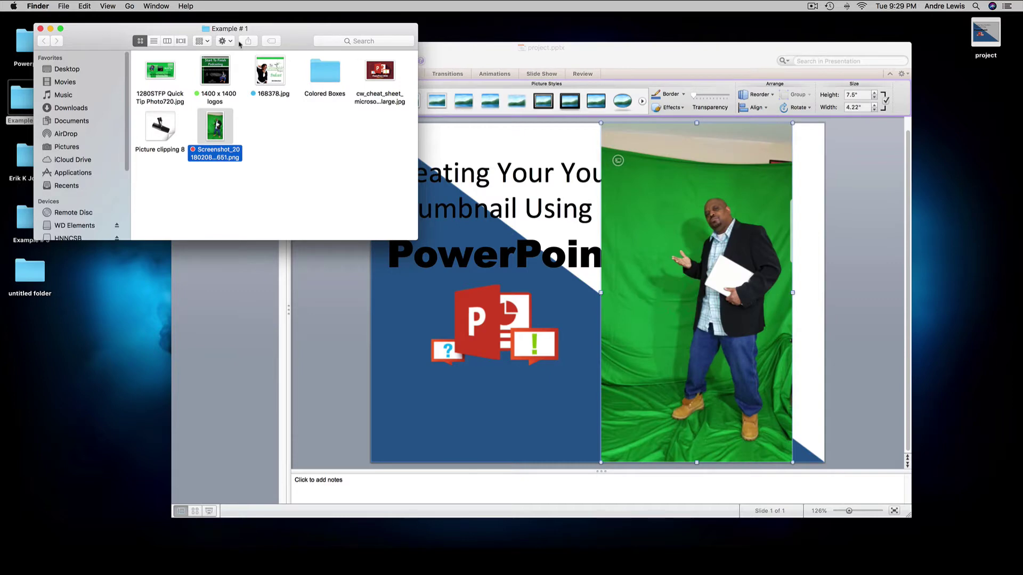
{"action": "left_click", "coordinate": [40, 29]}
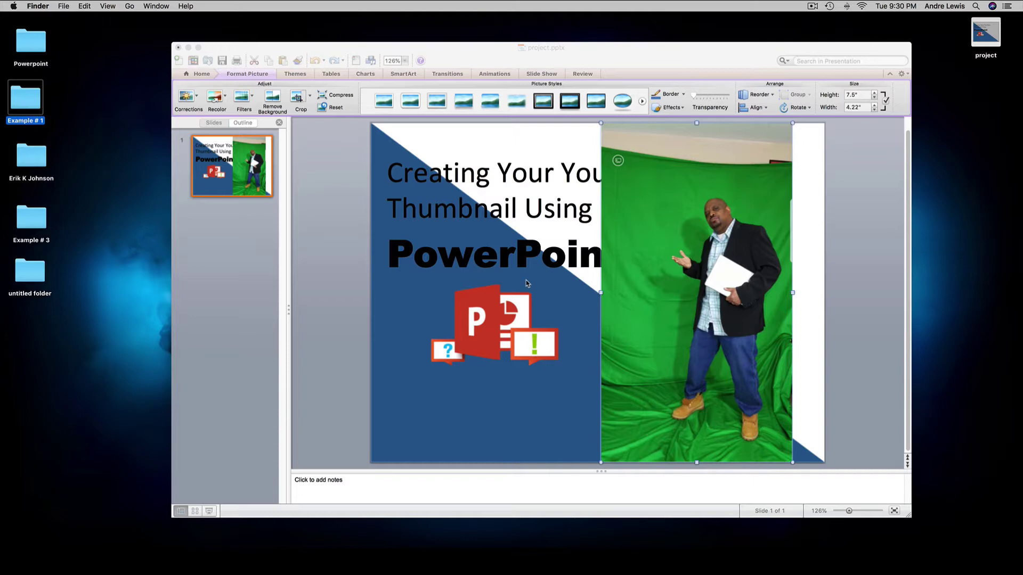
{"action": "left_click", "coordinate": [505, 312]}
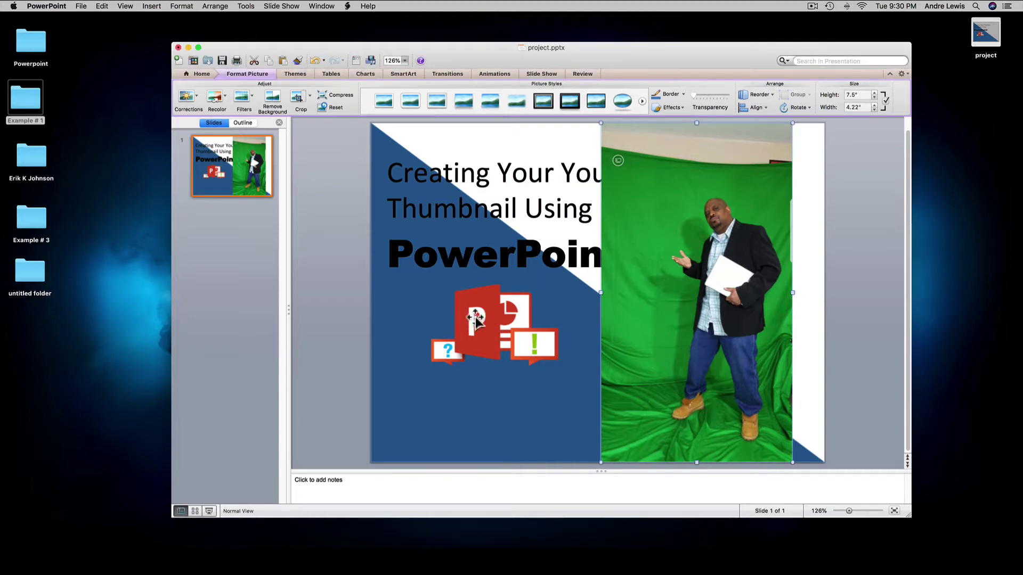
{"action": "left_click", "coordinate": [501, 325]}
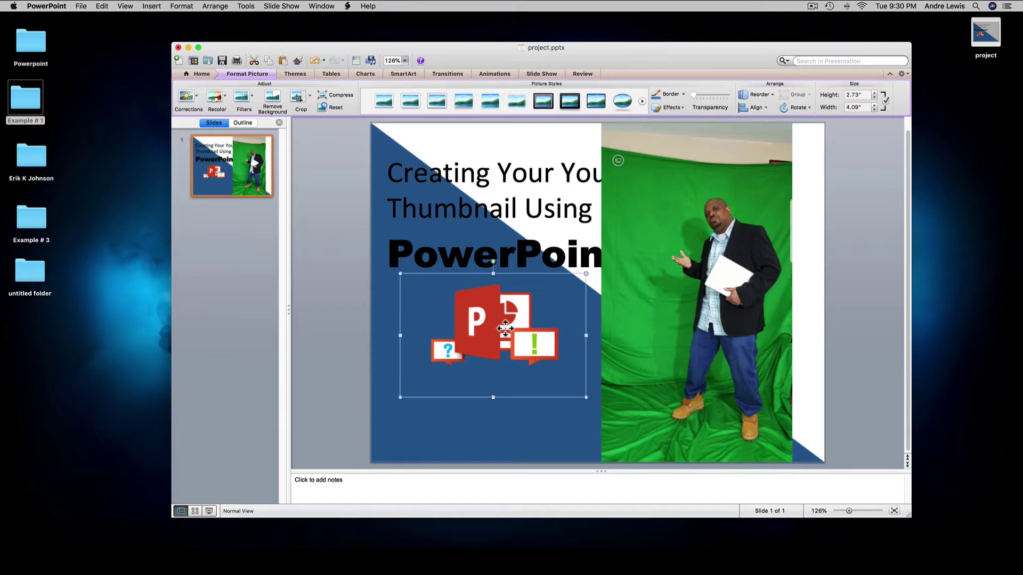
{"action": "left_click", "coordinate": [634, 302]}
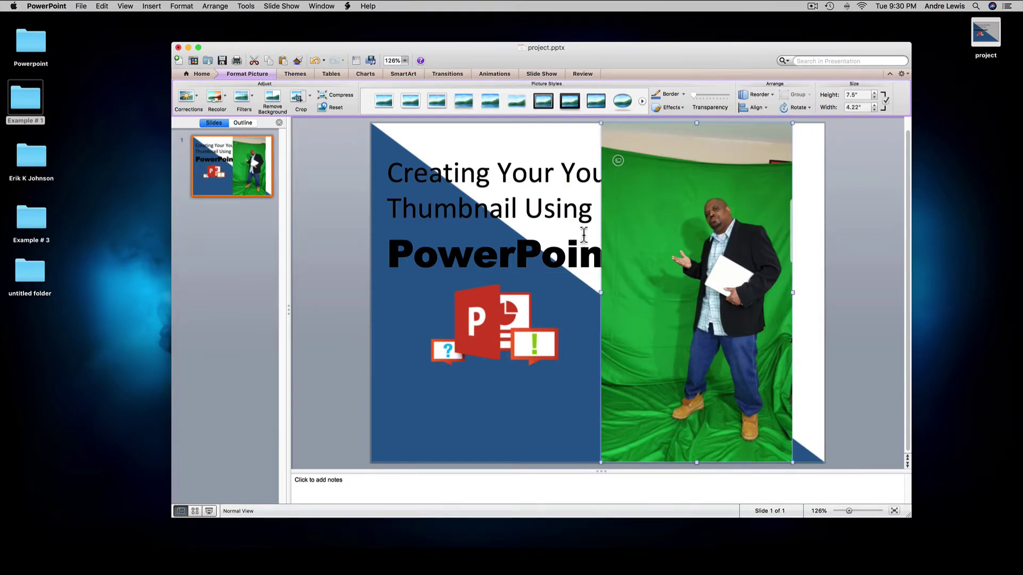
Remove the photo's green backdrop, widening the kept region to include the man's whole figure and feet.
{"action": "left_click", "coordinate": [271, 96]}
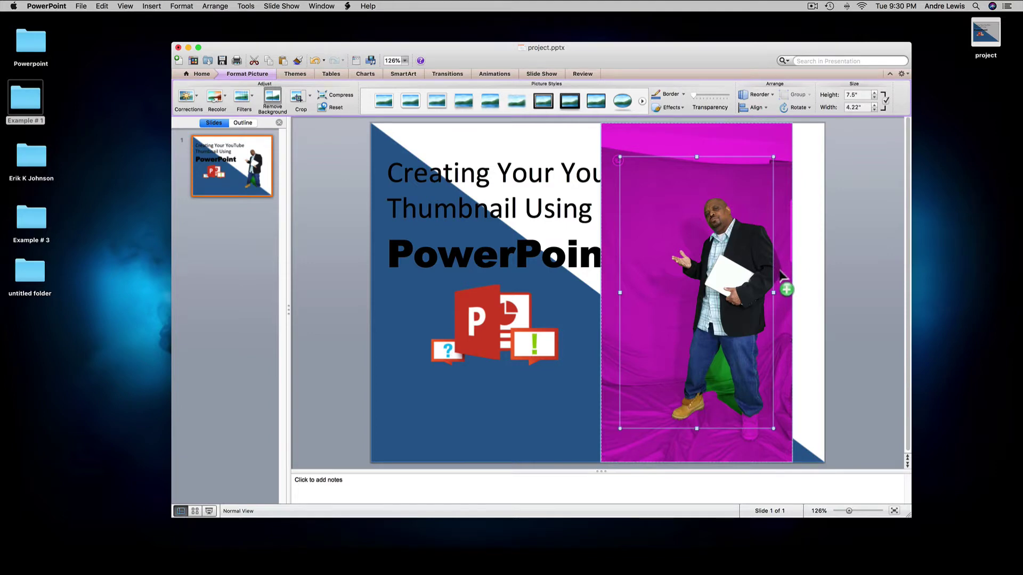
{"action": "left_click_drag", "start_coordinate": [776, 297], "coordinate": [789, 296]}
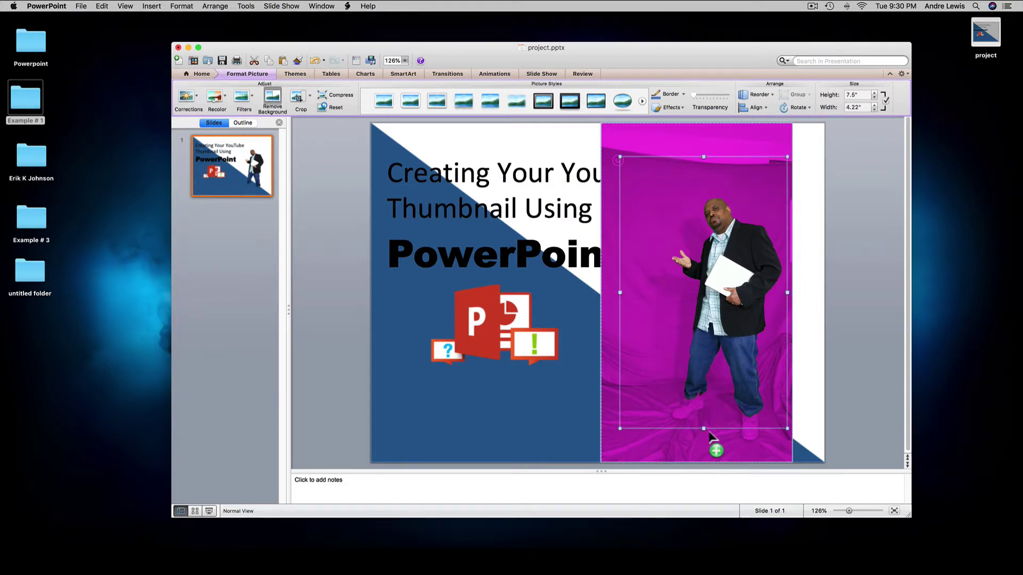
{"action": "left_click_drag", "start_coordinate": [703, 428], "coordinate": [702, 462]}
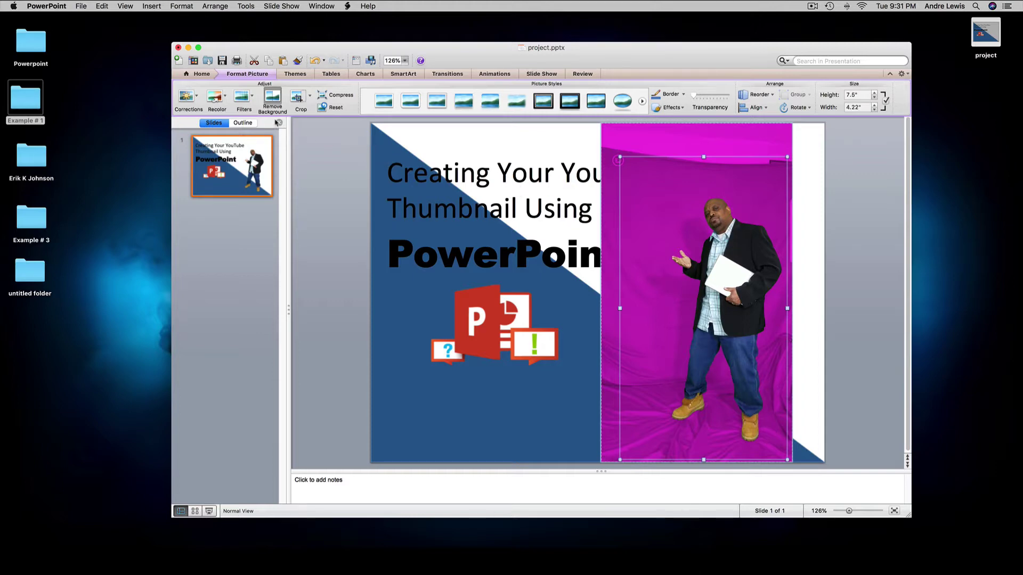
{"action": "left_click", "coordinate": [273, 100]}
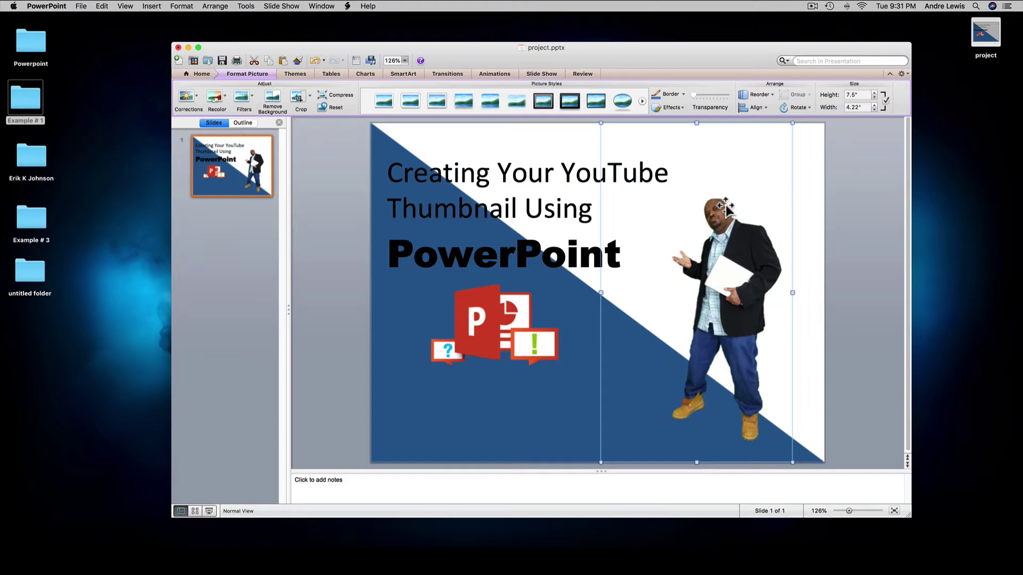
{"action": "left_click", "coordinate": [405, 60]}
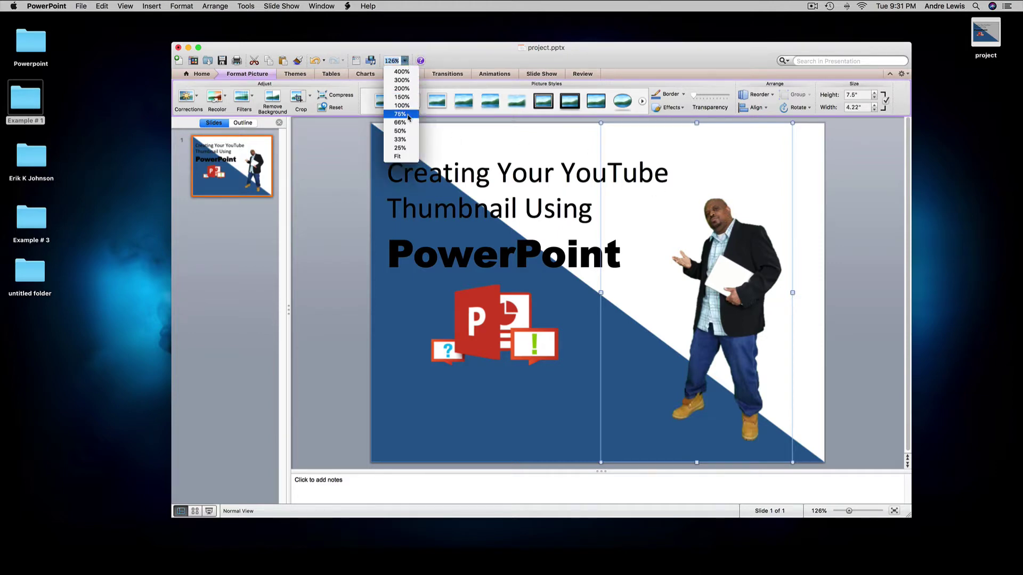
{"action": "left_click", "coordinate": [403, 132]}
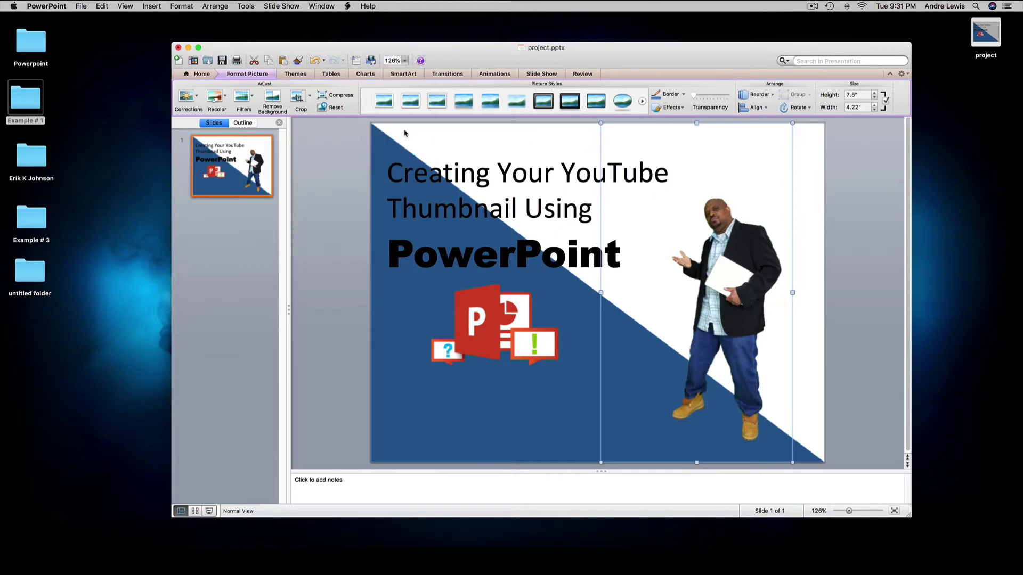
{"action": "left_click", "coordinate": [734, 207]}
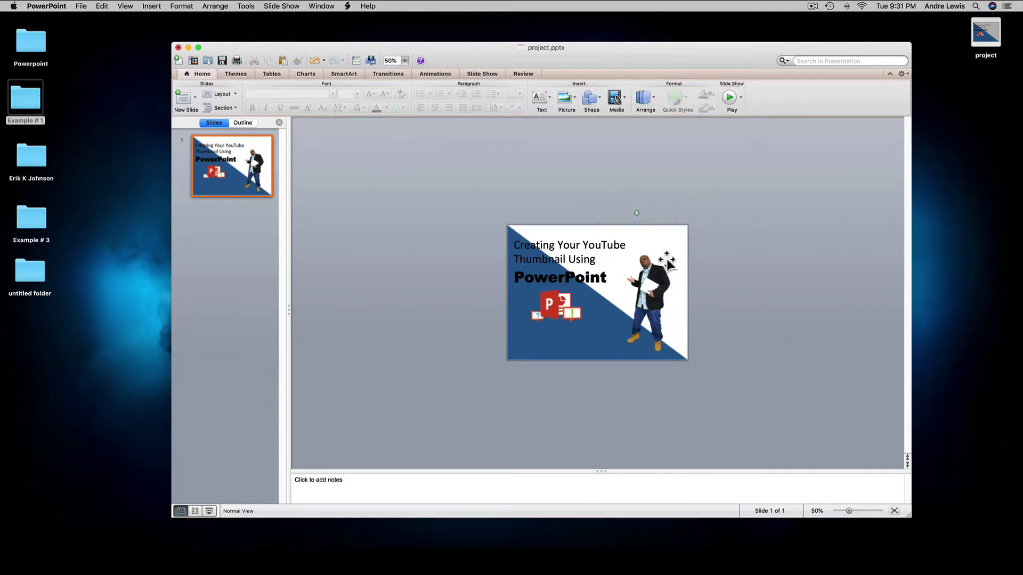
{"action": "left_click", "coordinate": [404, 62]}
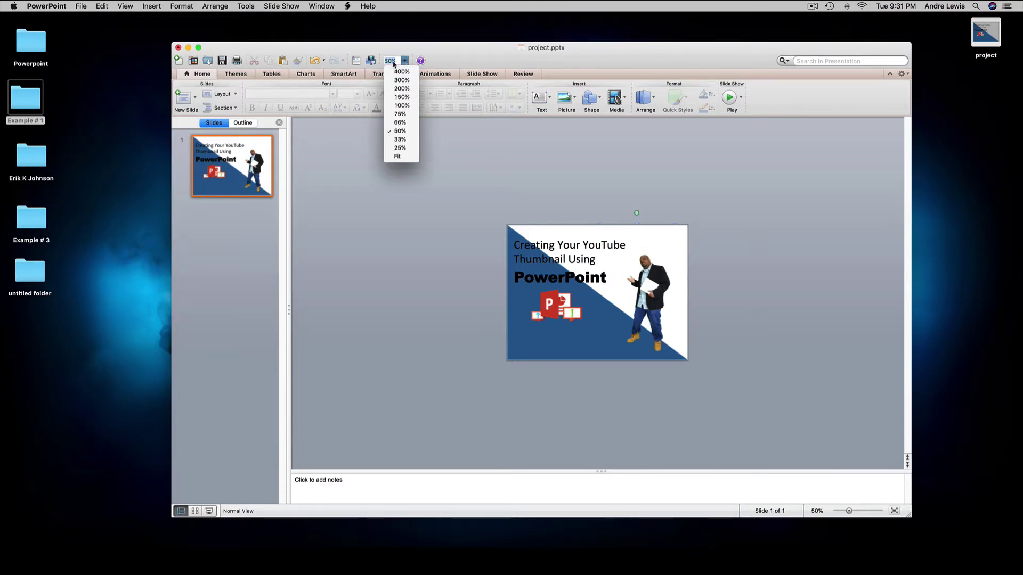
{"action": "type", "text": "126"}
{"action": "key", "text": "Return"}
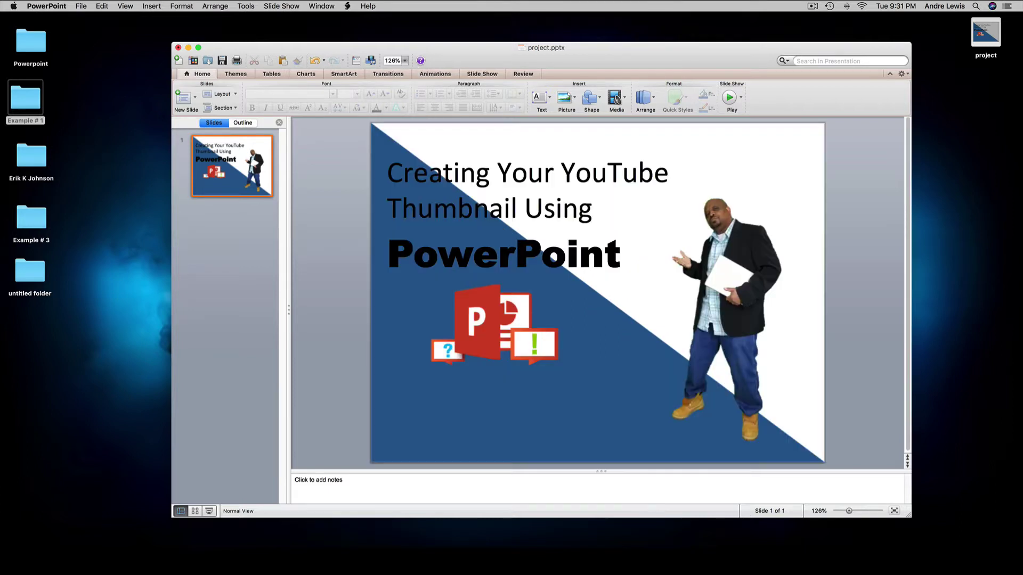
Crop the man's photo from the left, right, top and bottom to about 5.75" by 2.81".
{"action": "left_click", "coordinate": [720, 244]}
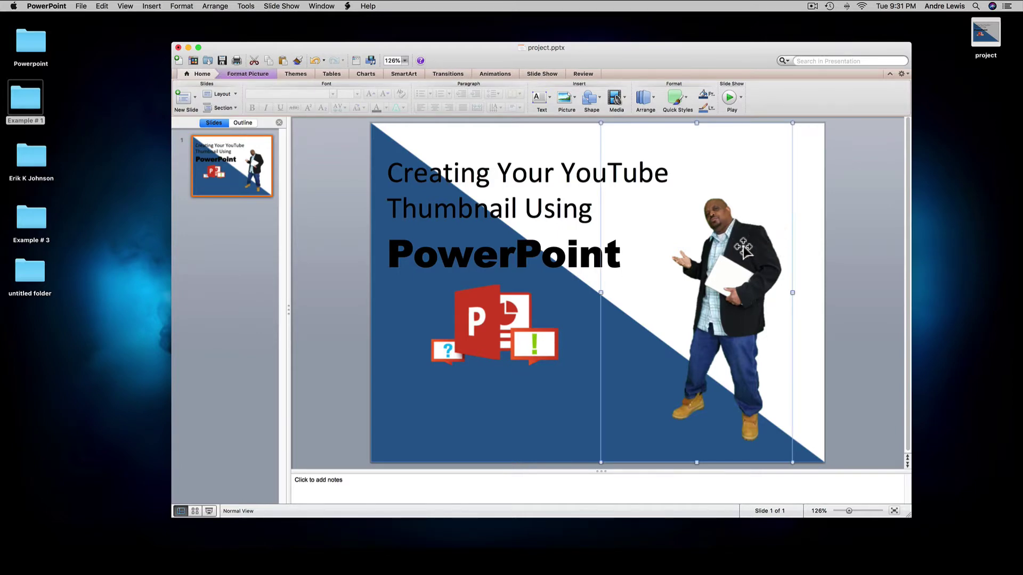
{"action": "left_click", "coordinate": [807, 282]}
{"action": "left_click", "coordinate": [744, 286]}
{"action": "left_click", "coordinate": [239, 74]}
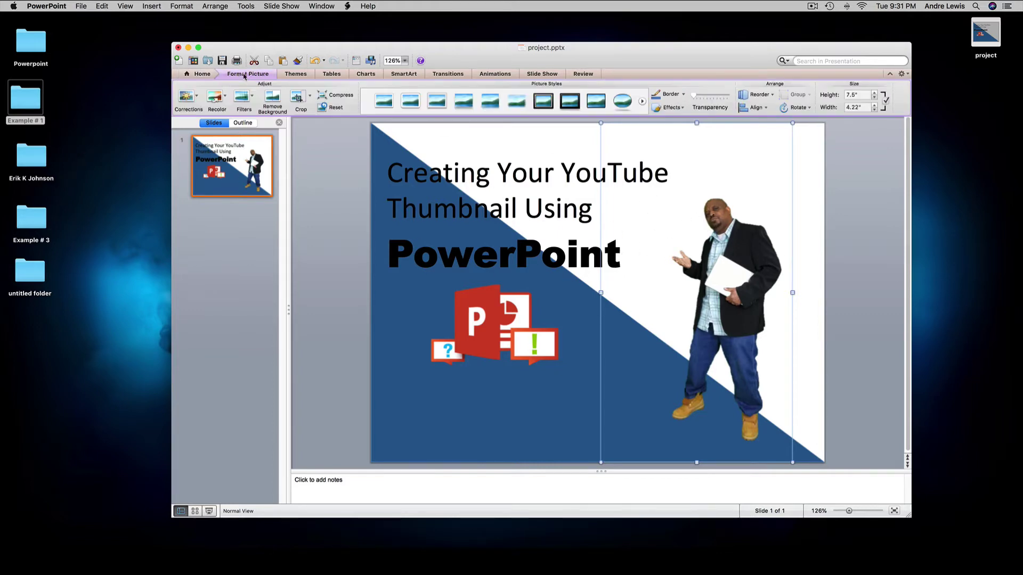
{"action": "left_click", "coordinate": [297, 97]}
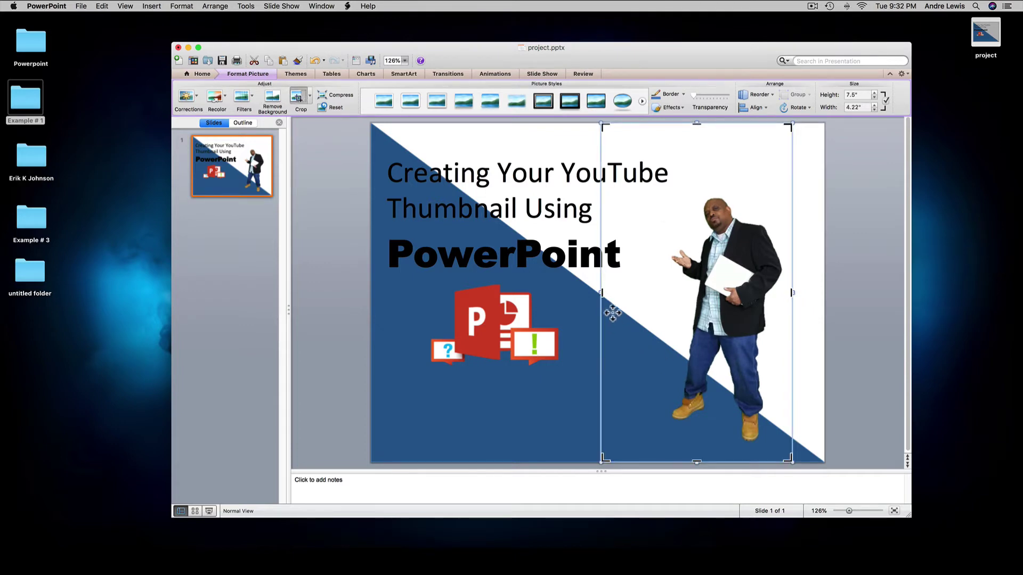
{"action": "left_click_drag", "start_coordinate": [601, 293], "coordinate": [660, 293]}
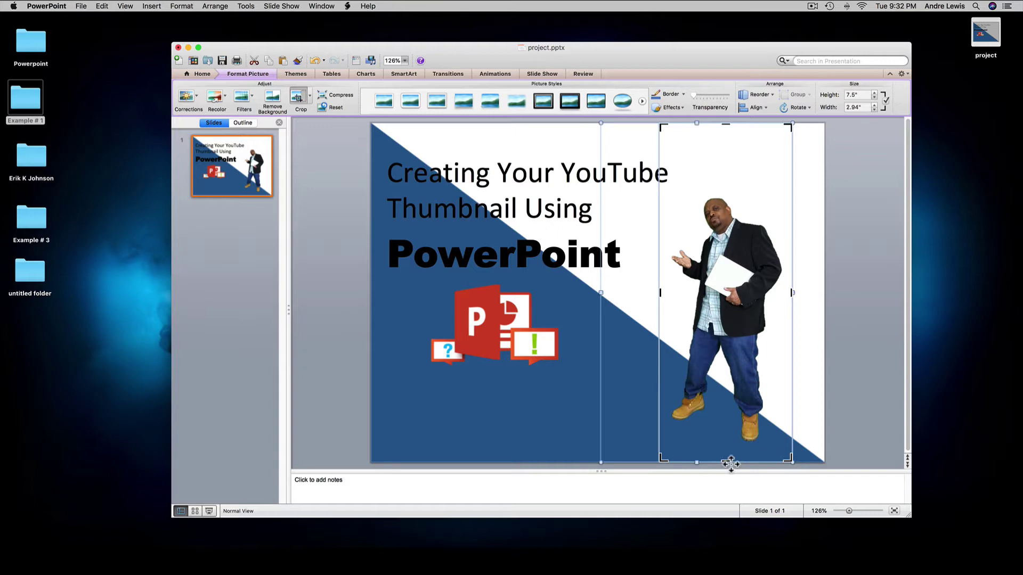
{"action": "left_click_drag", "start_coordinate": [725, 451], "coordinate": [725, 432]}
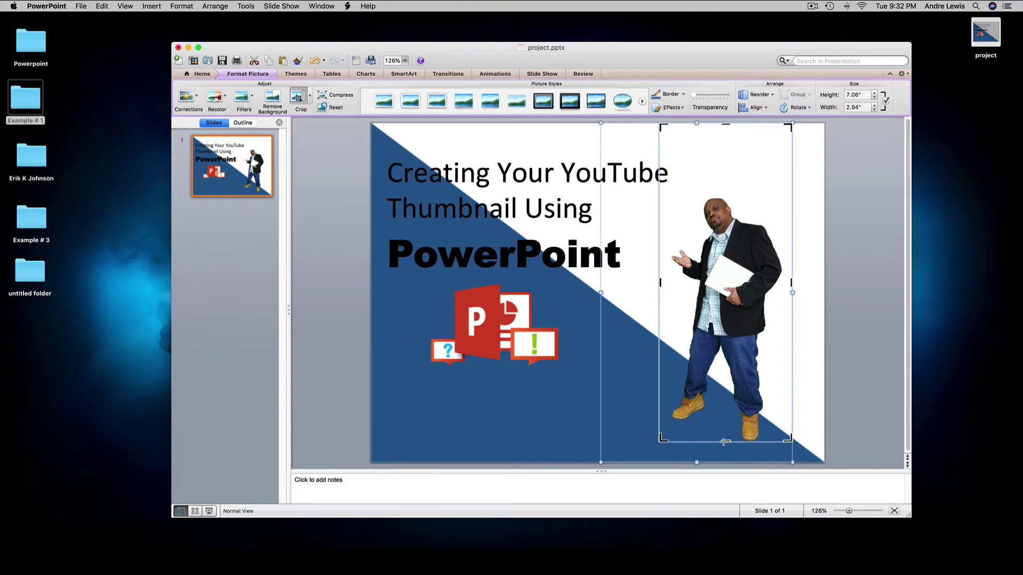
{"action": "left_click_drag", "start_coordinate": [724, 441], "coordinate": [725, 445]}
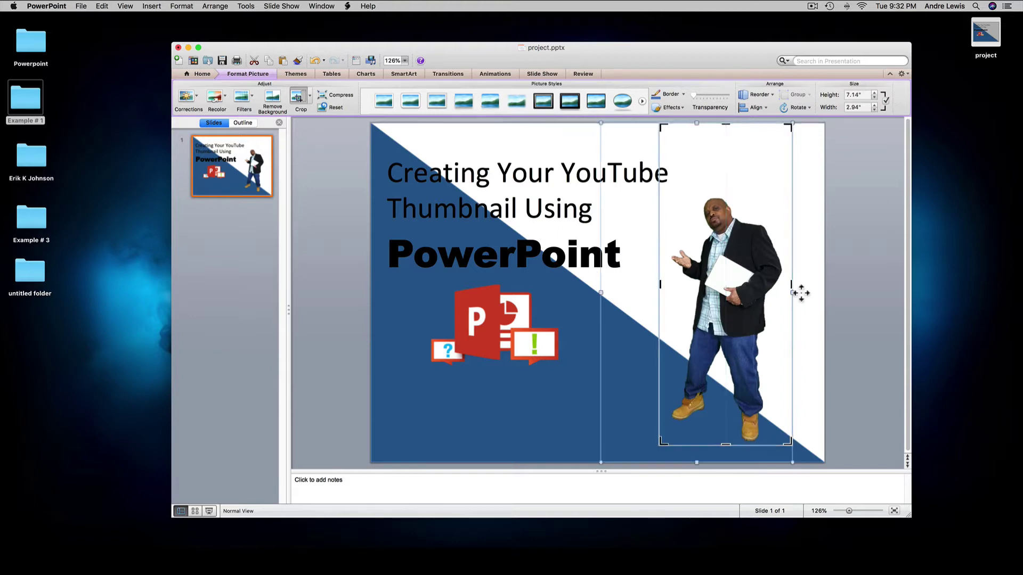
{"action": "left_click_drag", "start_coordinate": [790, 286], "coordinate": [786, 286]}
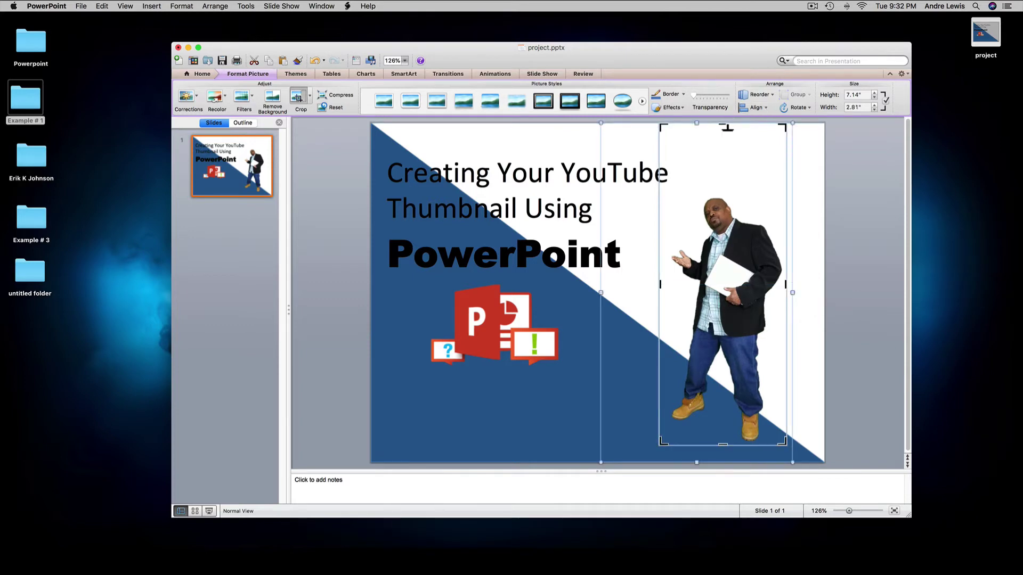
{"action": "left_click_drag", "start_coordinate": [720, 128], "coordinate": [723, 188]}
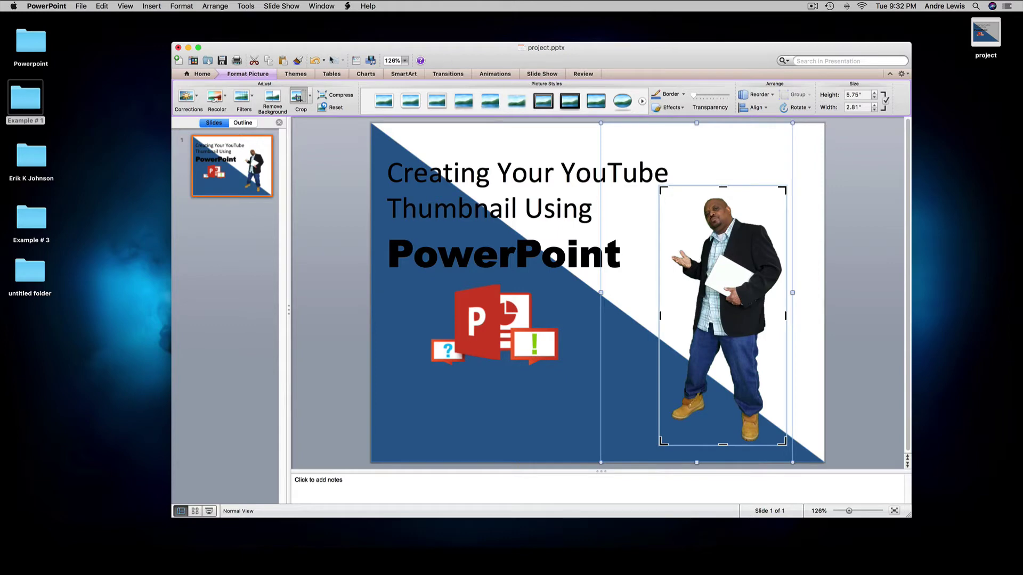
{"action": "left_click", "coordinate": [296, 101]}
Enlarge the man's photo to 7.62" by 3.73" and place it at the slide's right edge and bottom.
{"action": "left_click", "coordinate": [625, 306]}
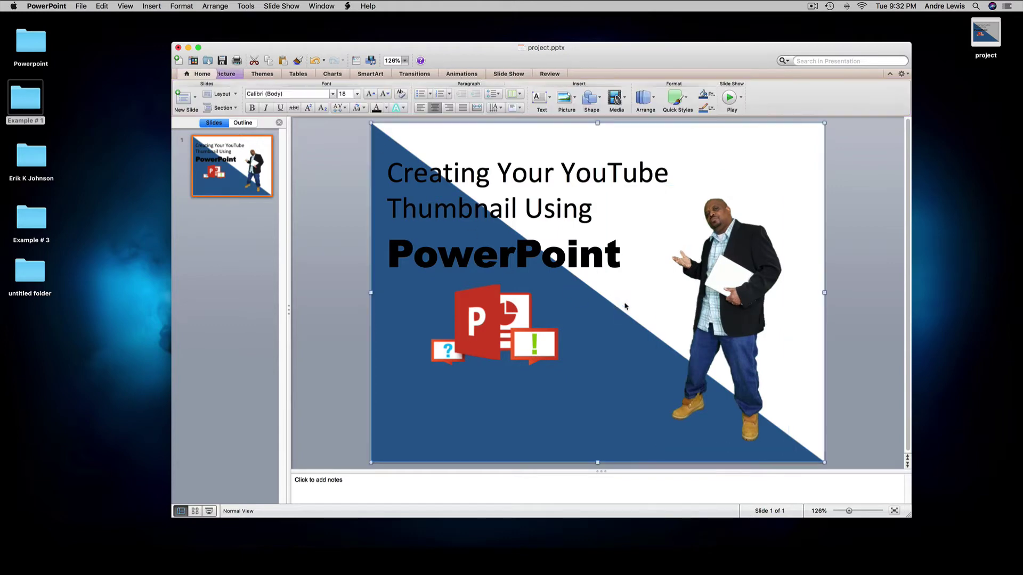
{"action": "left_click_drag", "start_coordinate": [722, 291], "coordinate": [721, 266]}
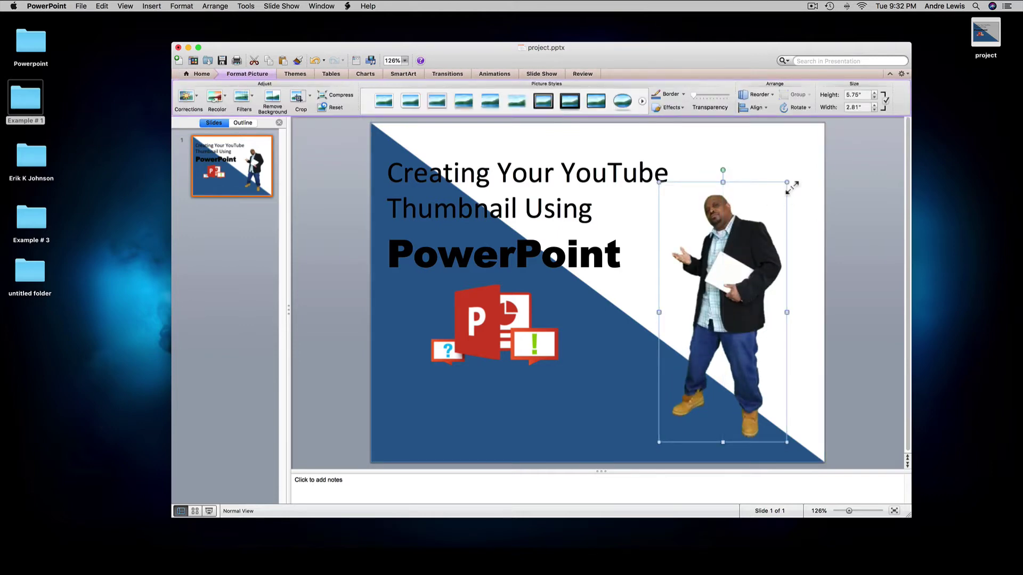
{"action": "left_click_drag", "start_coordinate": [787, 182], "coordinate": [811, 131]}
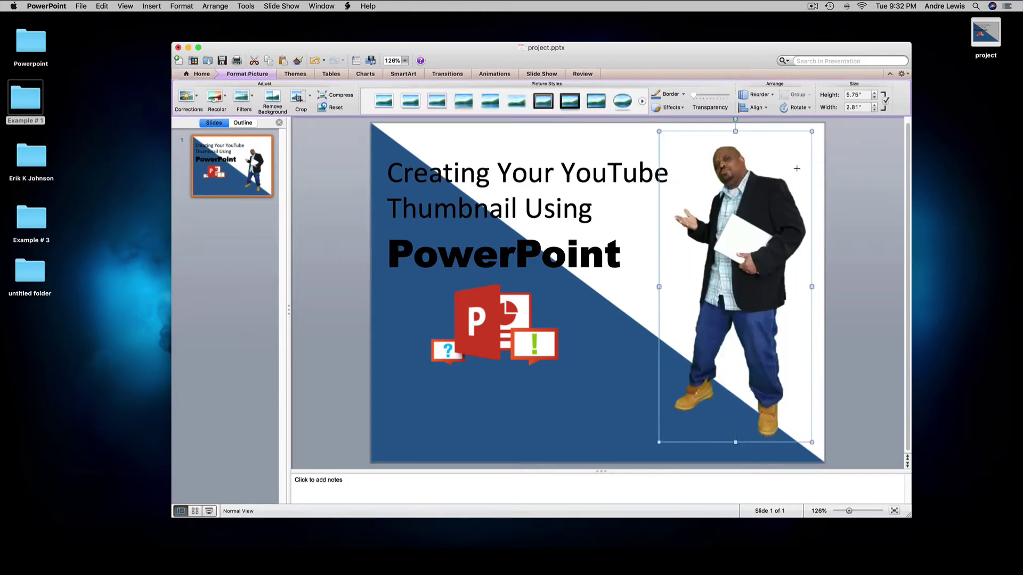
{"action": "left_click_drag", "start_coordinate": [719, 298], "coordinate": [713, 307]}
{"action": "left_click", "coordinate": [857, 294]}
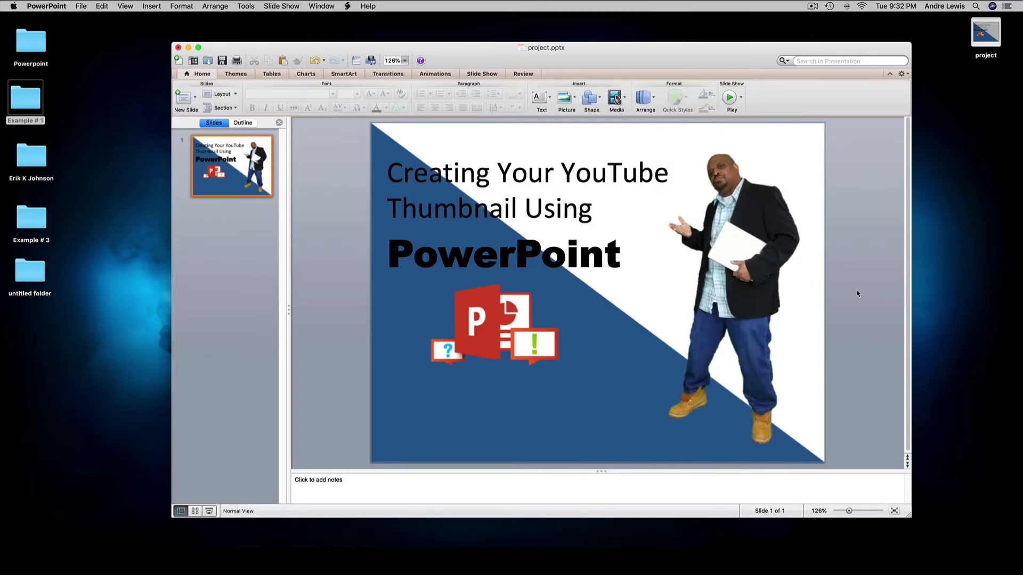
{"action": "left_click_drag", "start_coordinate": [764, 338], "coordinate": [759, 342]}
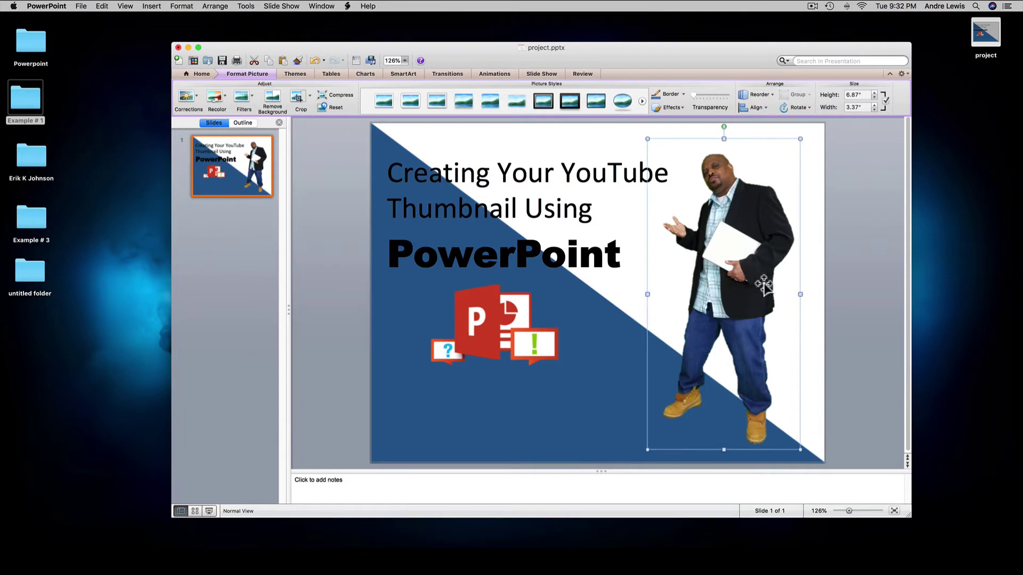
{"action": "left_click_drag", "start_coordinate": [800, 139], "coordinate": [820, 125]}
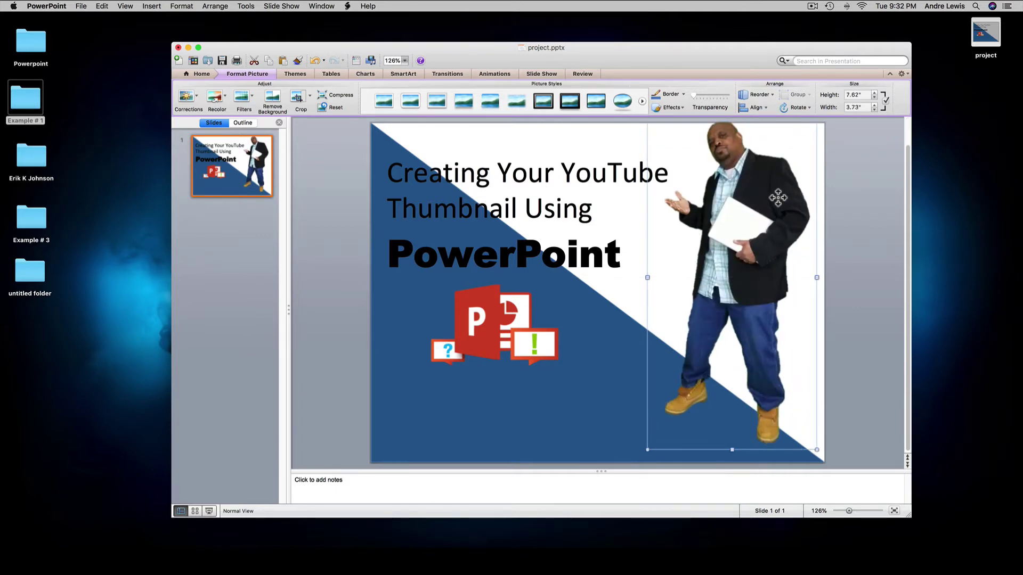
{"action": "left_click_drag", "start_coordinate": [777, 197], "coordinate": [776, 205]}
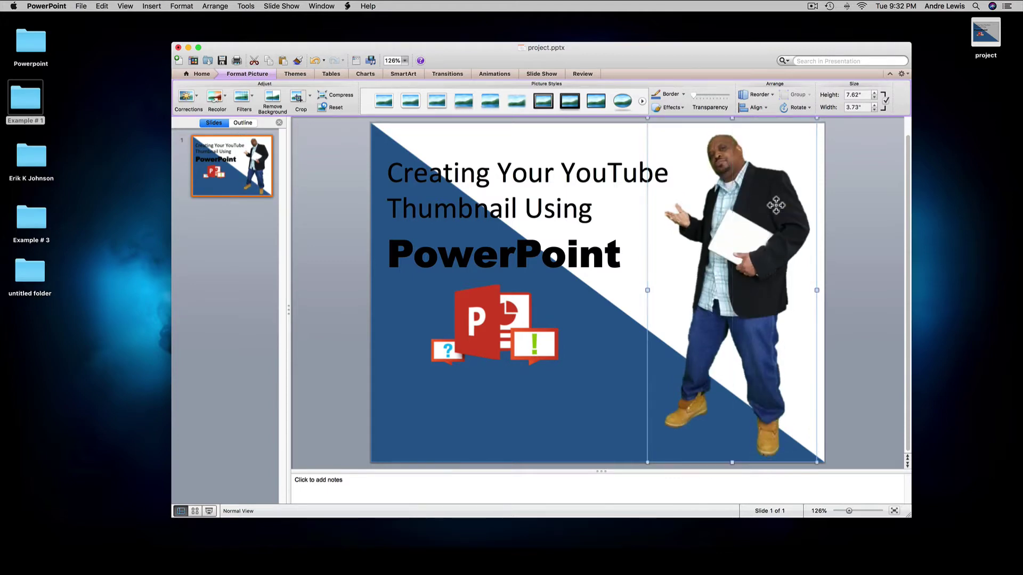
{"action": "left_click", "coordinate": [886, 265]}
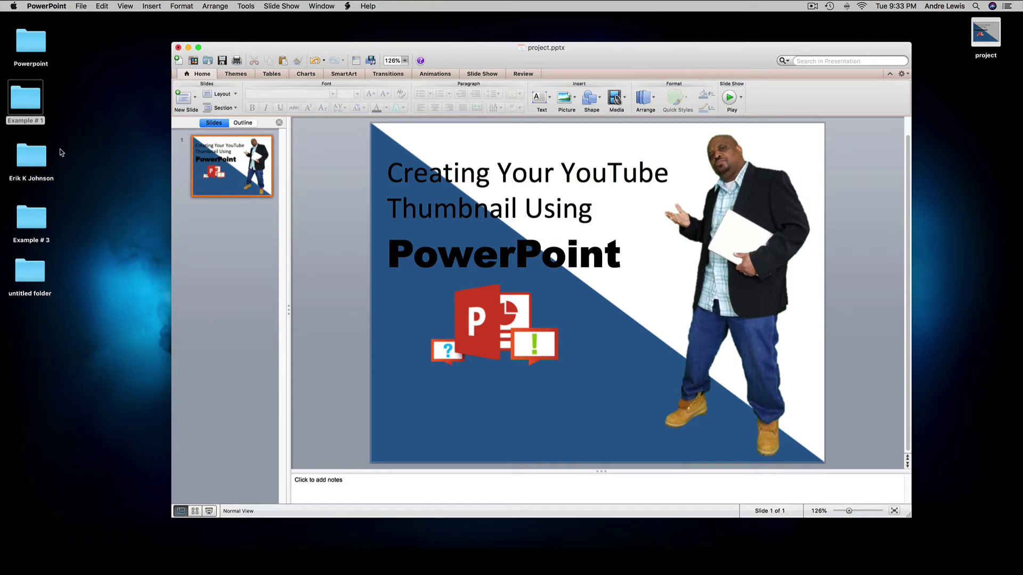
Add the 1400 x 1400 logos image to the slide and shrink it into the bottom-left corner.
{"action": "double_click", "coordinate": [23, 108]}
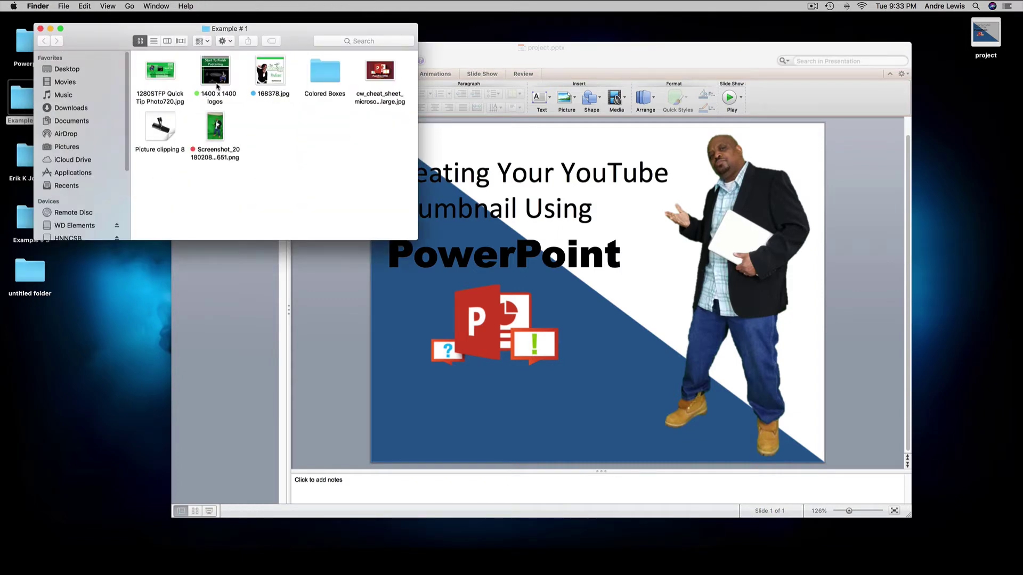
{"action": "left_click_drag", "start_coordinate": [220, 80], "coordinate": [416, 419]}
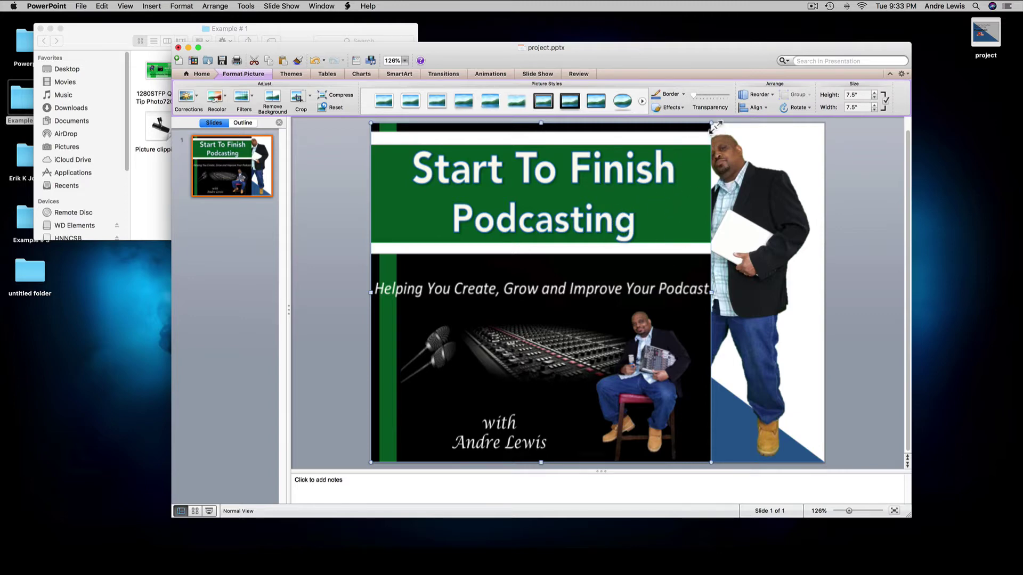
{"action": "left_click_drag", "start_coordinate": [711, 123], "coordinate": [427, 430]}
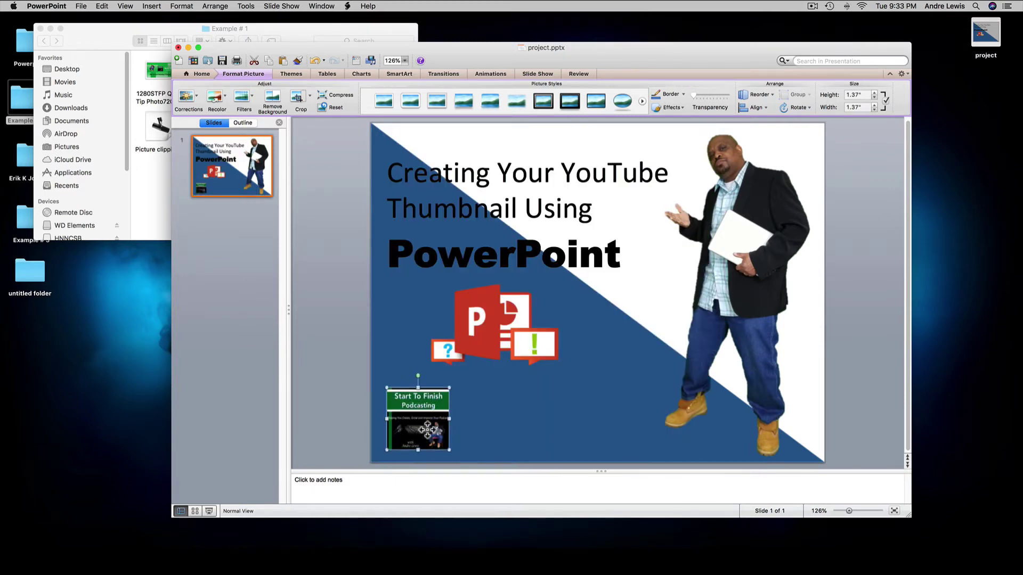
{"action": "left_click", "coordinate": [478, 427]}
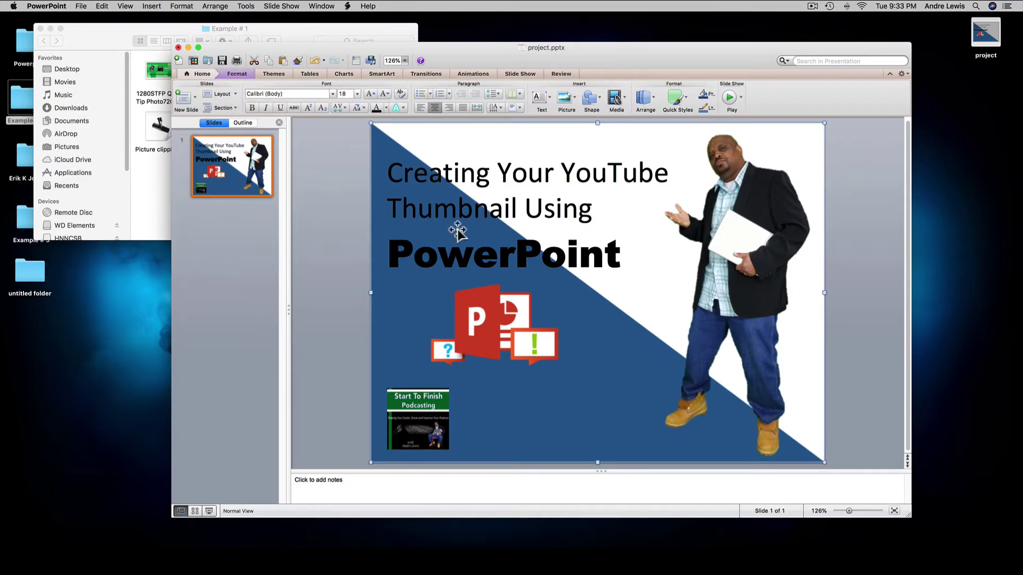
Add 168378.jpg, shrink it to 1.38 inches and place it beside the first podcast image.
{"action": "left_click", "coordinate": [141, 91]}
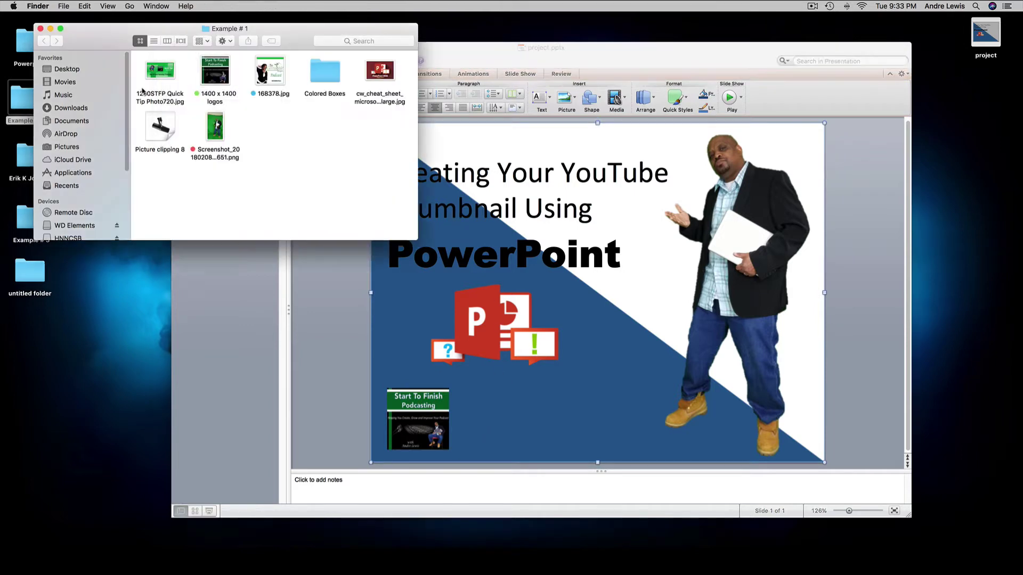
{"action": "left_click_drag", "start_coordinate": [280, 89], "coordinate": [522, 390]}
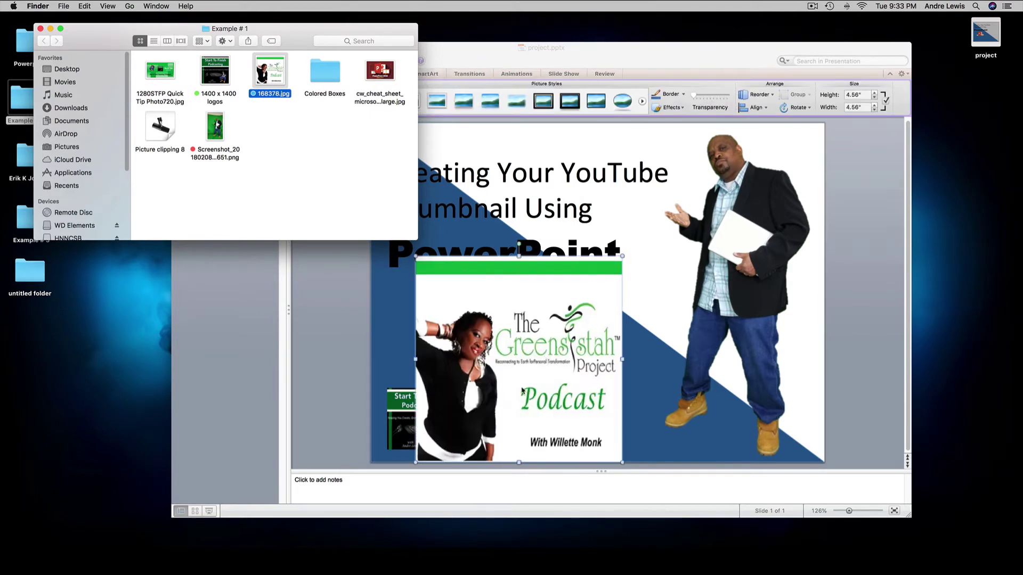
{"action": "left_click", "coordinate": [622, 258]}
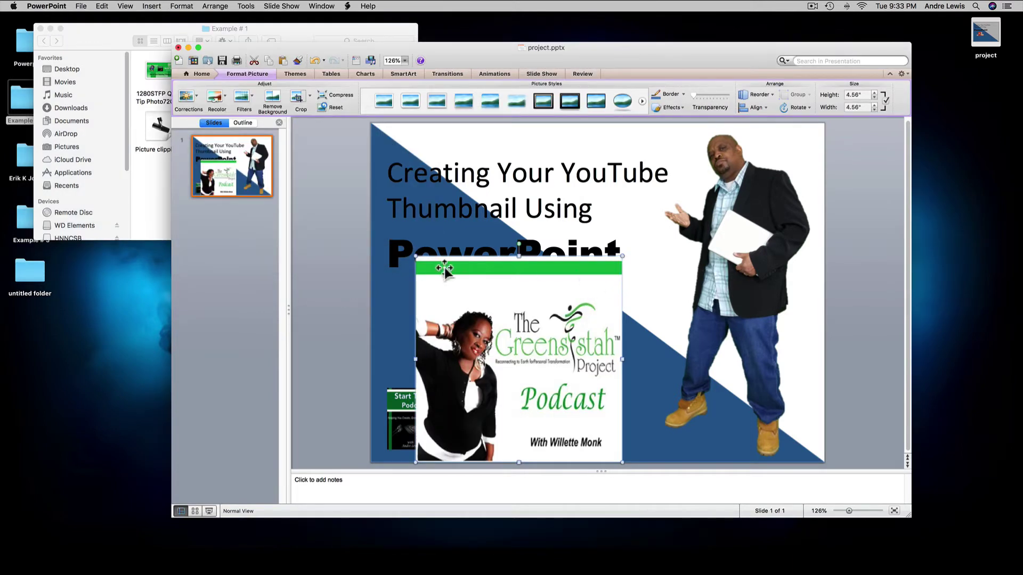
{"action": "left_click", "coordinate": [41, 29]}
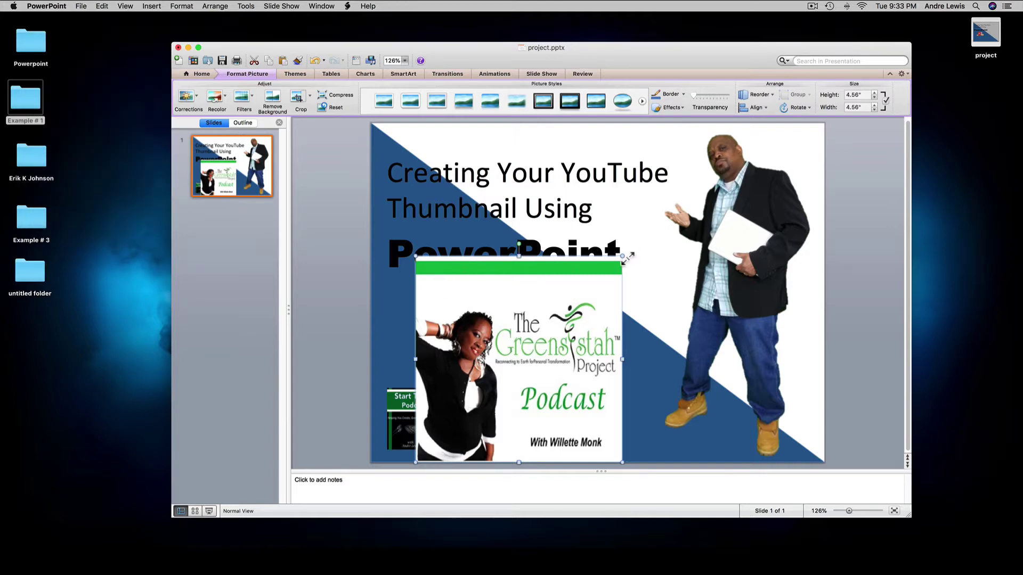
{"action": "left_click_drag", "start_coordinate": [623, 256], "coordinate": [478, 400]}
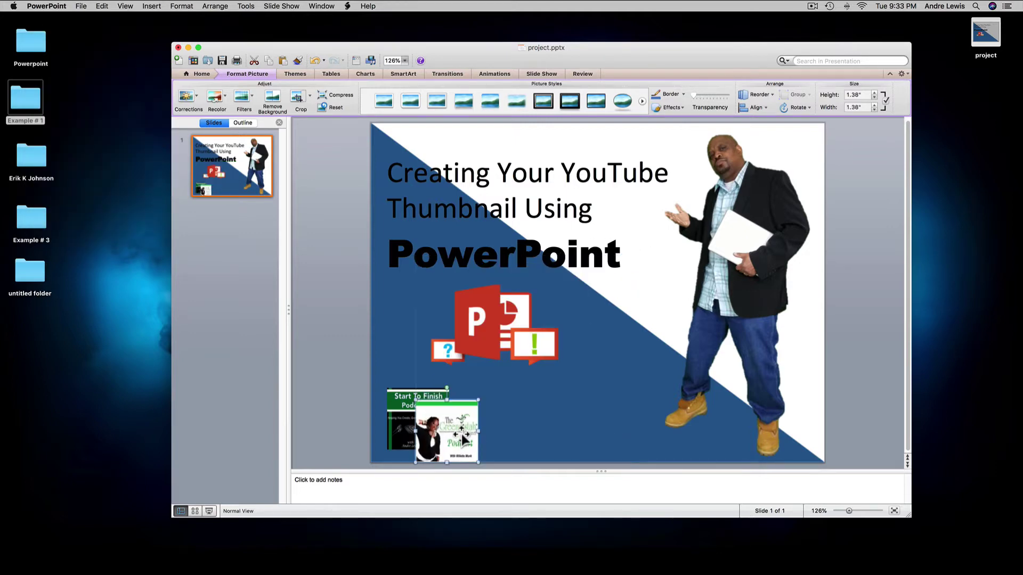
{"action": "left_click_drag", "start_coordinate": [462, 437], "coordinate": [506, 422]}
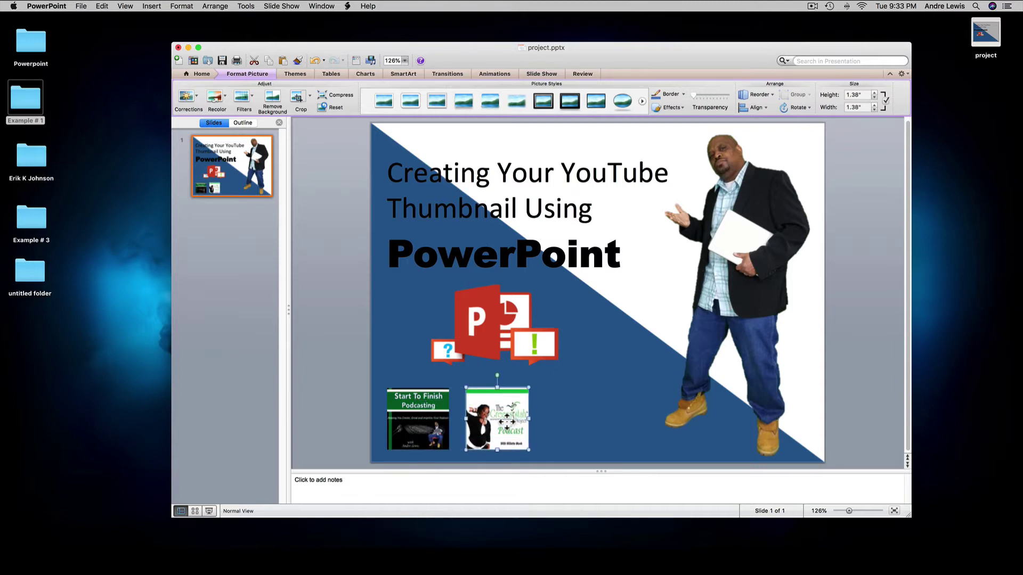
{"action": "left_click", "coordinate": [589, 405]}
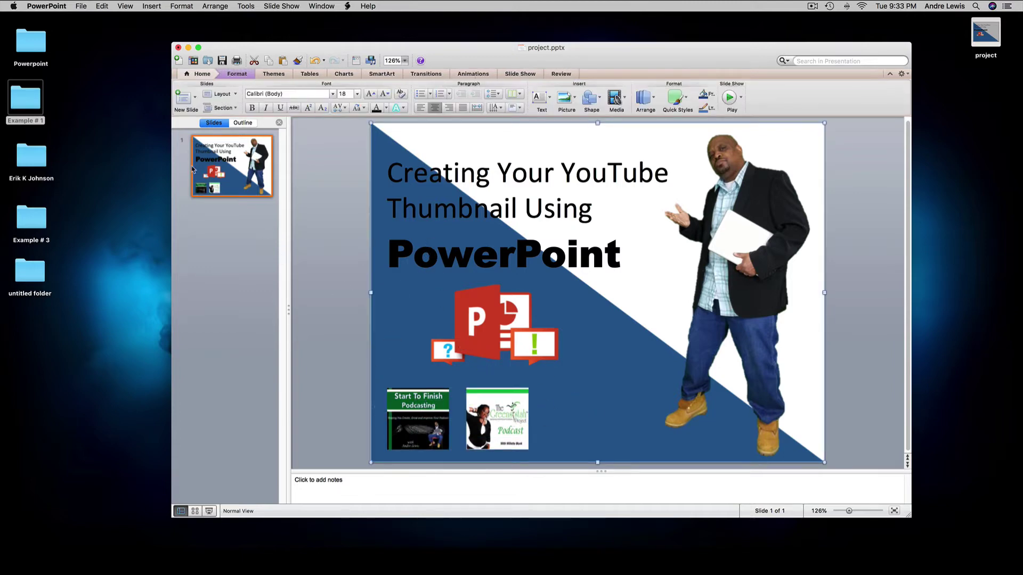
Drag 1280STFP Quick Tip Photo720.jpg from the Example # 1 folder onto the slide, then close the folder.
{"action": "double_click", "coordinate": [27, 94]}
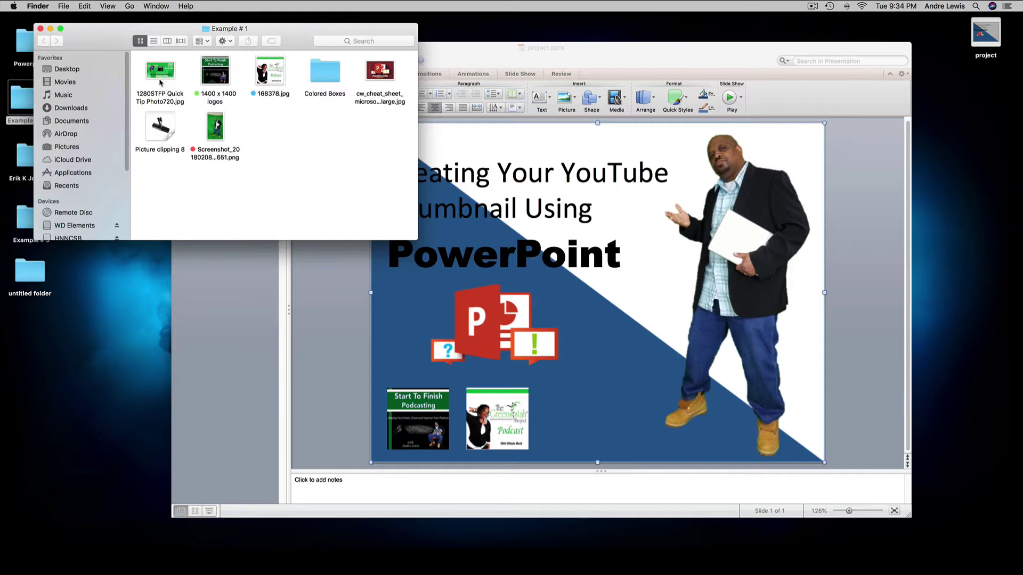
{"action": "left_click_drag", "start_coordinate": [158, 73], "coordinate": [585, 399]}
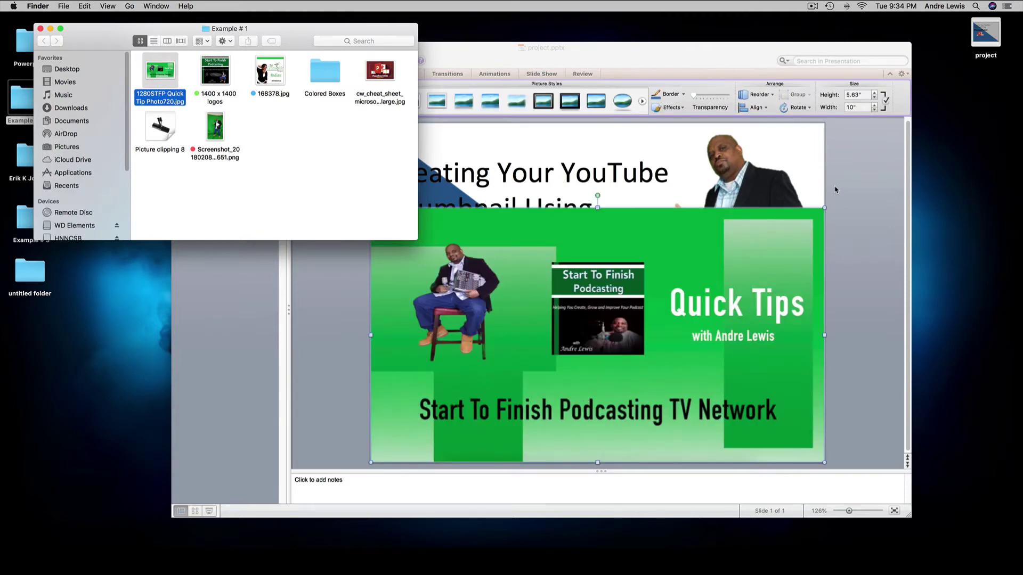
{"action": "left_click", "coordinate": [41, 29]}
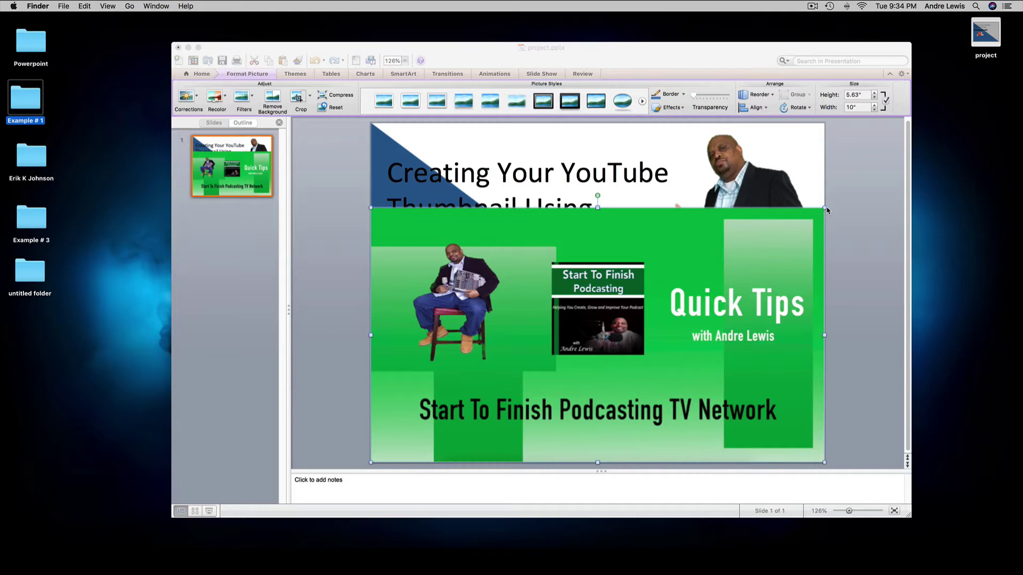
{"action": "left_click", "coordinate": [823, 208]}
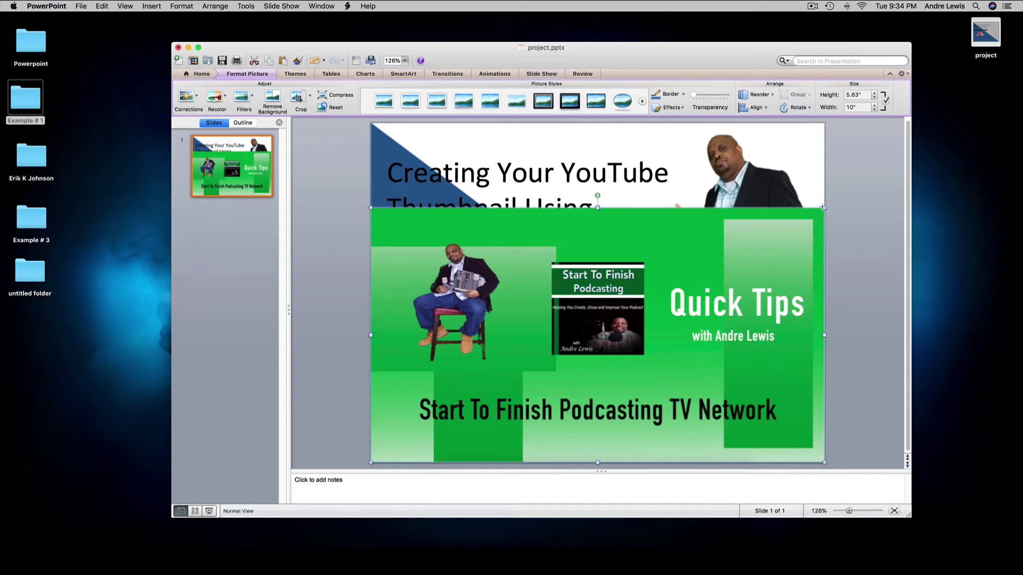
Shrink the green Quick Tips picture to a small square in the bottom row.
{"action": "left_click_drag", "start_coordinate": [823, 208], "coordinate": [529, 373]}
{"action": "left_click_drag", "start_coordinate": [509, 429], "coordinate": [659, 419]}
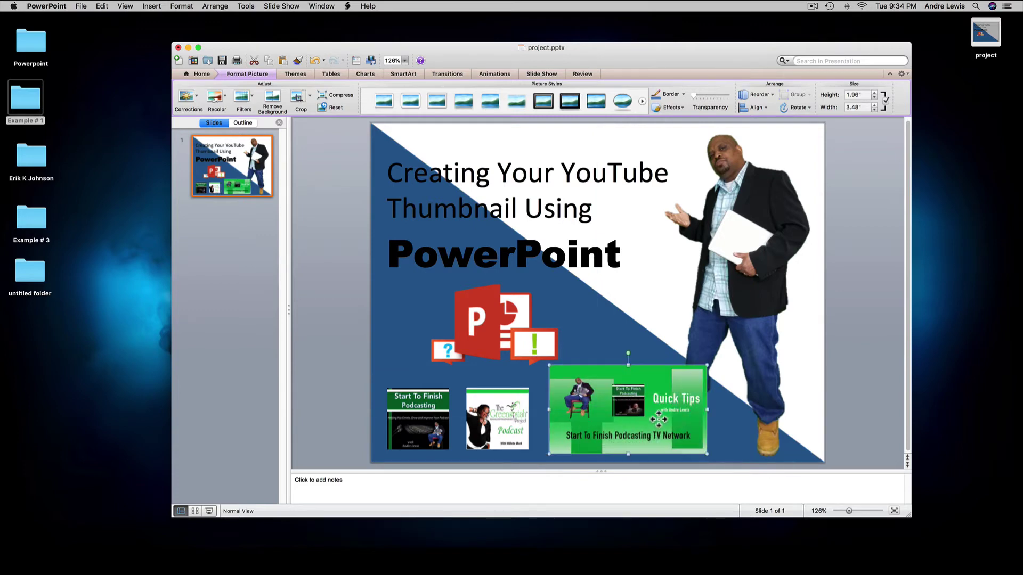
{"action": "left_click_drag", "start_coordinate": [710, 369], "coordinate": [618, 405]}
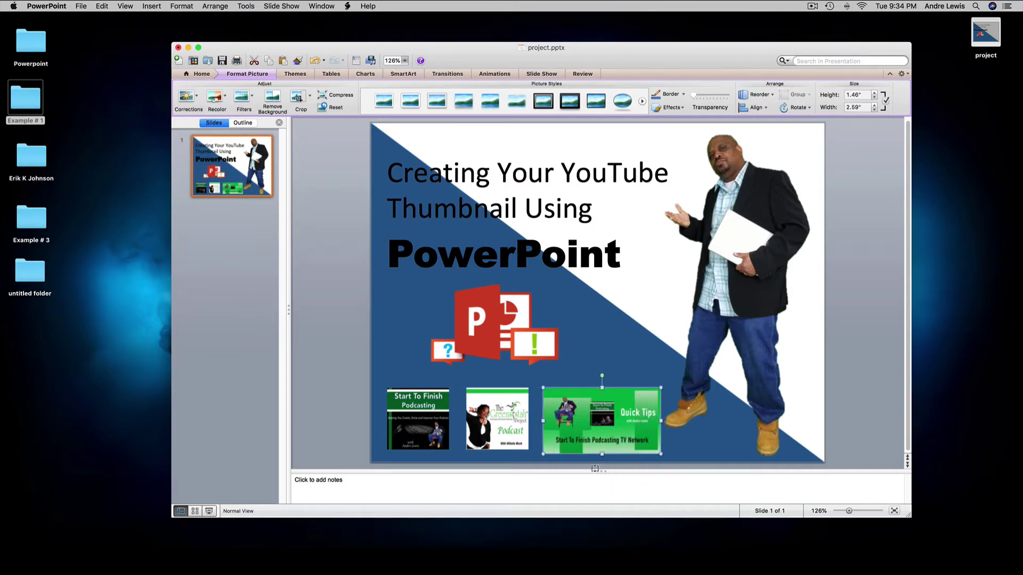
{"action": "left_click_drag", "start_coordinate": [604, 462], "coordinate": [604, 457]}
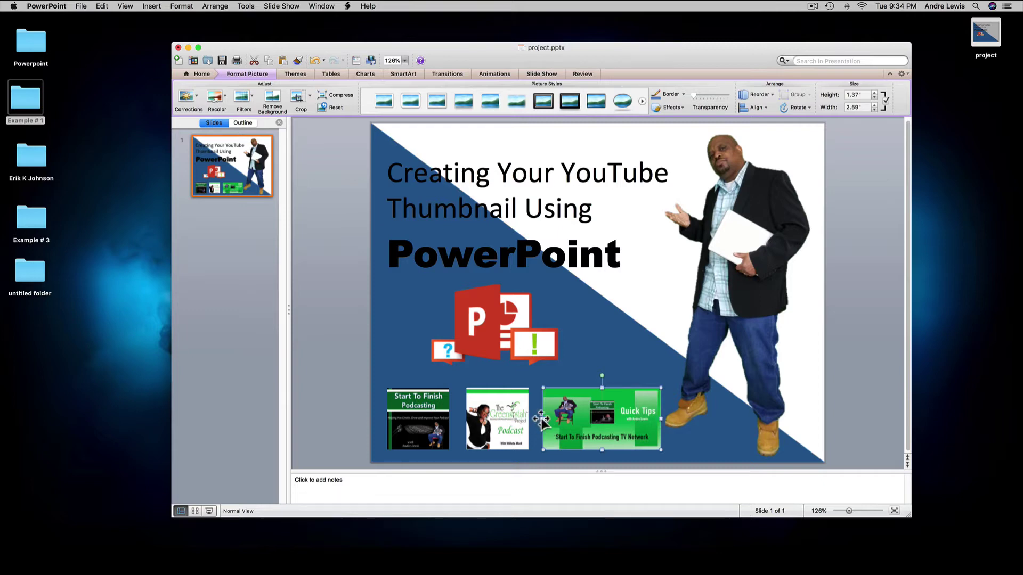
{"action": "left_click_drag", "start_coordinate": [592, 413], "coordinate": [591, 410]}
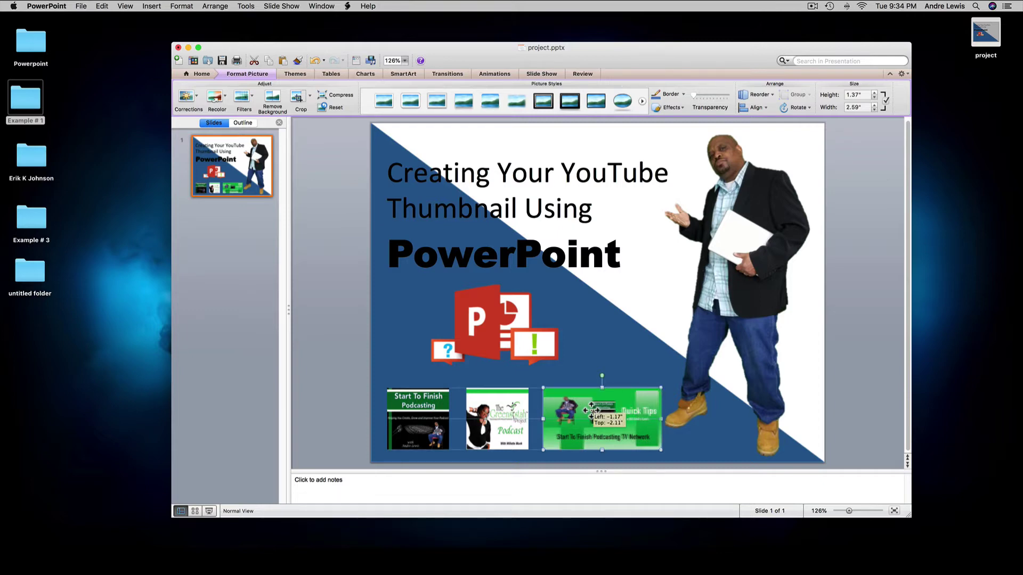
{"action": "left_click_drag", "start_coordinate": [592, 410], "coordinate": [594, 411]}
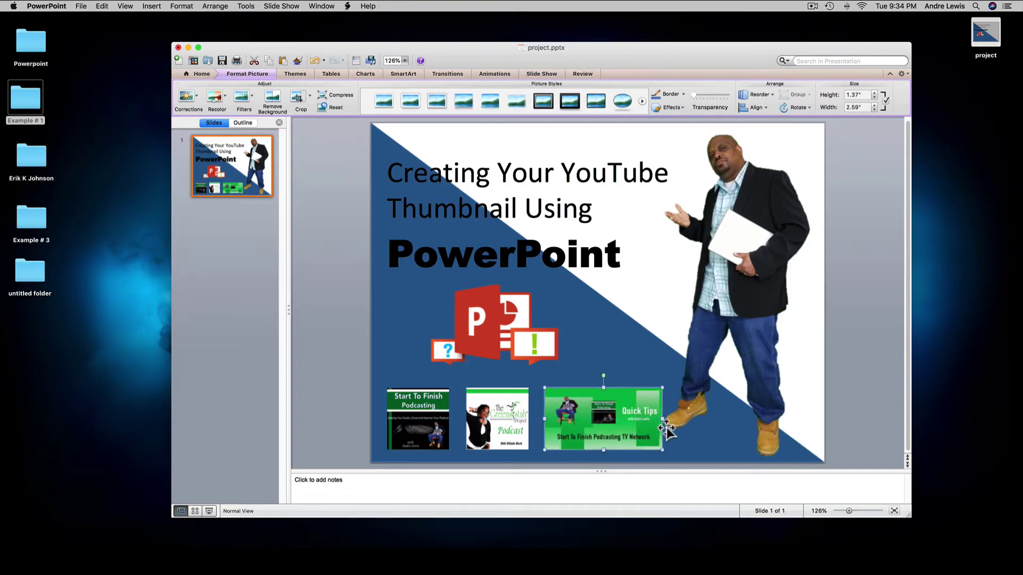
{"action": "left_click_drag", "start_coordinate": [663, 425], "coordinate": [527, 353]}
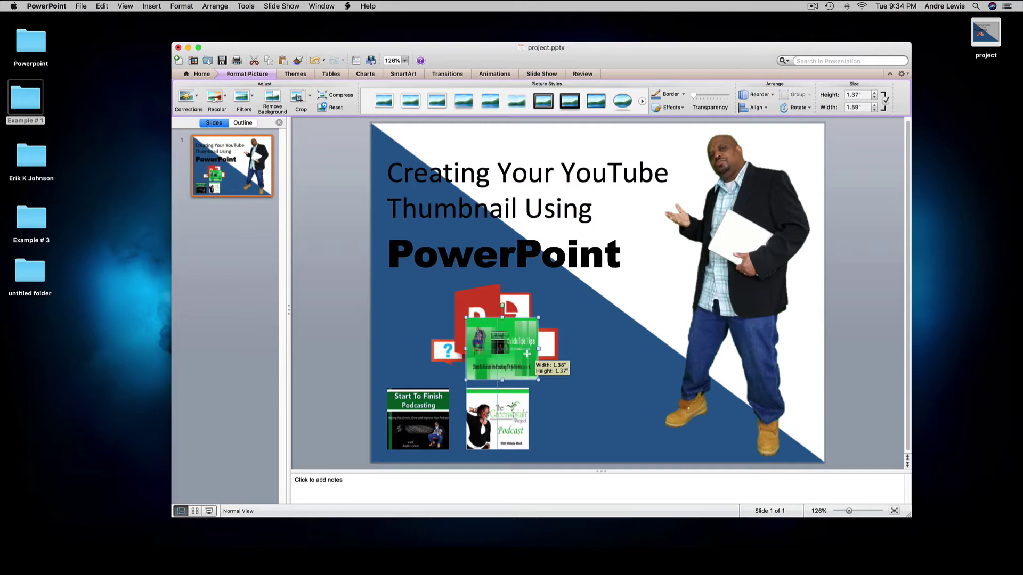
{"action": "left_click_drag", "start_coordinate": [527, 353], "coordinate": [528, 353]}
{"action": "left_click_drag", "start_coordinate": [588, 394], "coordinate": [597, 422]}
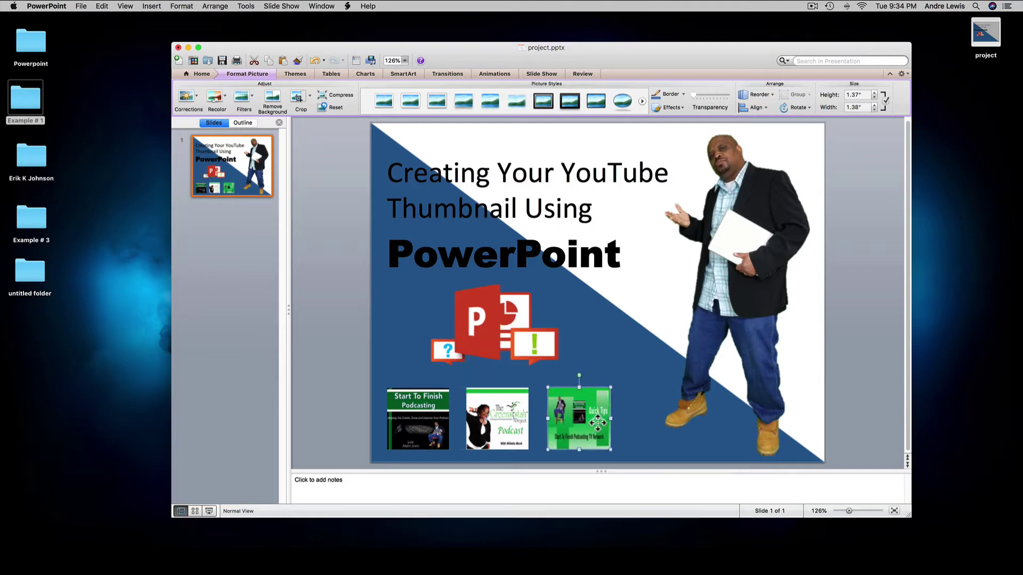
{"action": "left_click", "coordinate": [635, 378]}
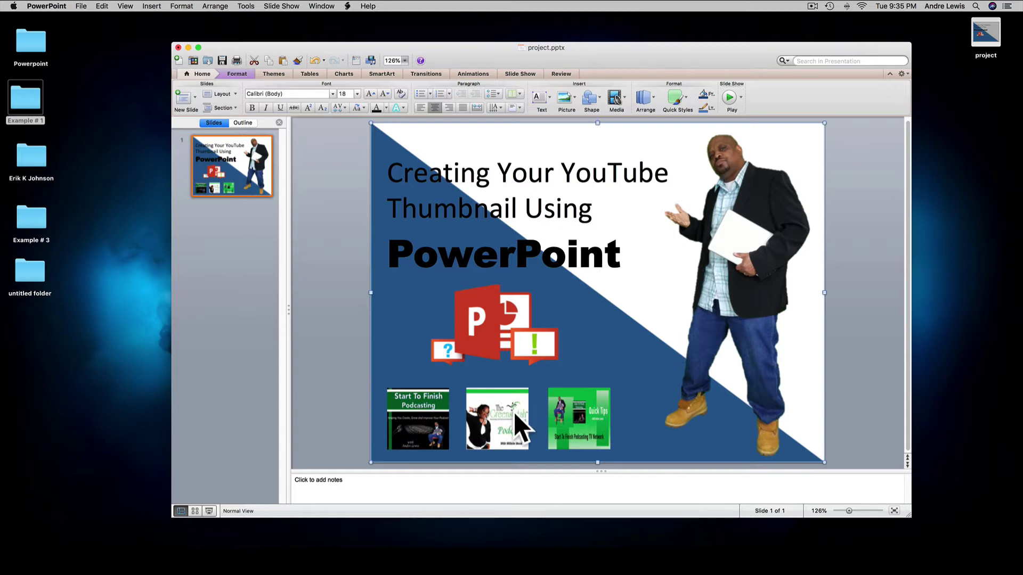
Resize the Start To Finish Podcasting, Podcast and Quick Tips pictures to about 1 inch square.
{"action": "left_click", "coordinate": [442, 405]}
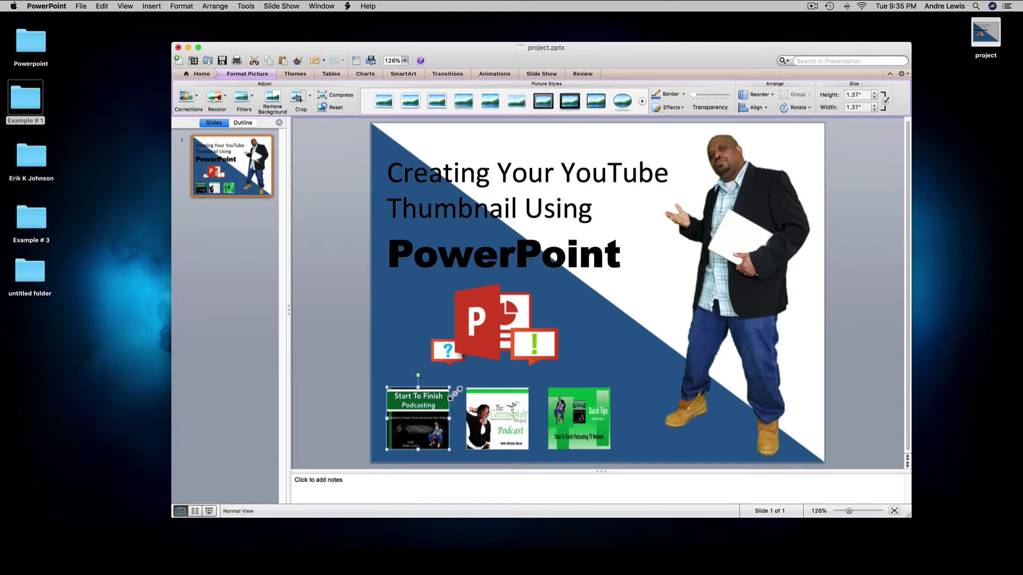
{"action": "left_click_drag", "start_coordinate": [455, 393], "coordinate": [431, 406]}
{"action": "left_click", "coordinate": [527, 404]}
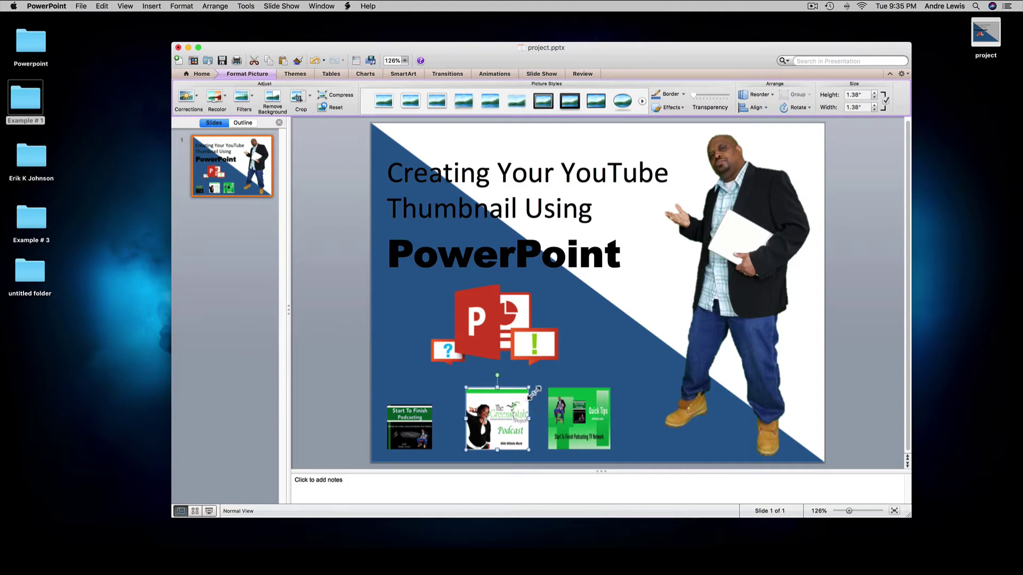
{"action": "left_click_drag", "start_coordinate": [534, 393], "coordinate": [513, 403]}
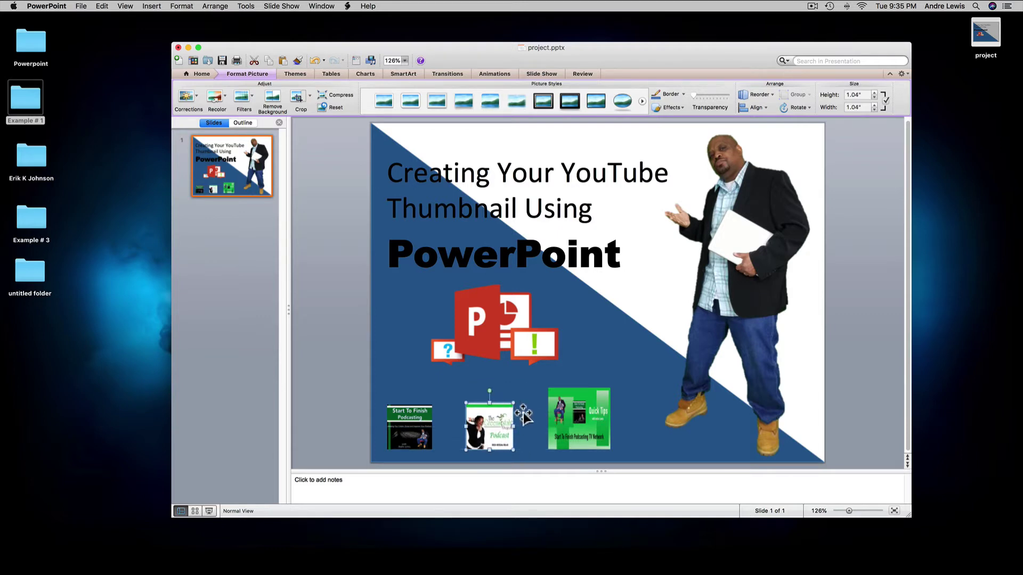
{"action": "left_click_drag", "start_coordinate": [513, 404], "coordinate": [490, 408]}
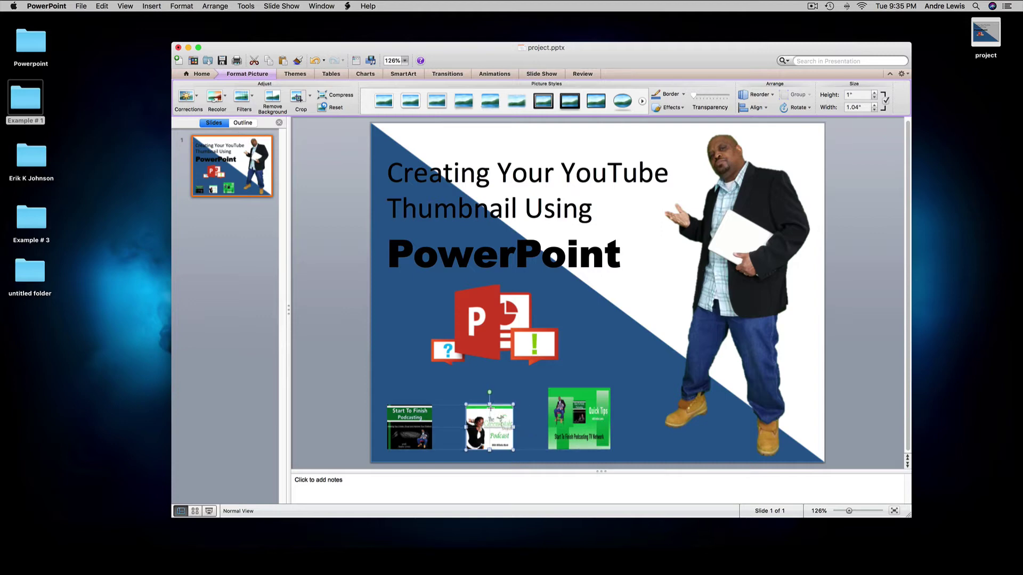
{"action": "left_click", "coordinate": [594, 407]}
{"action": "left_click_drag", "start_coordinate": [613, 391], "coordinate": [566, 449]}
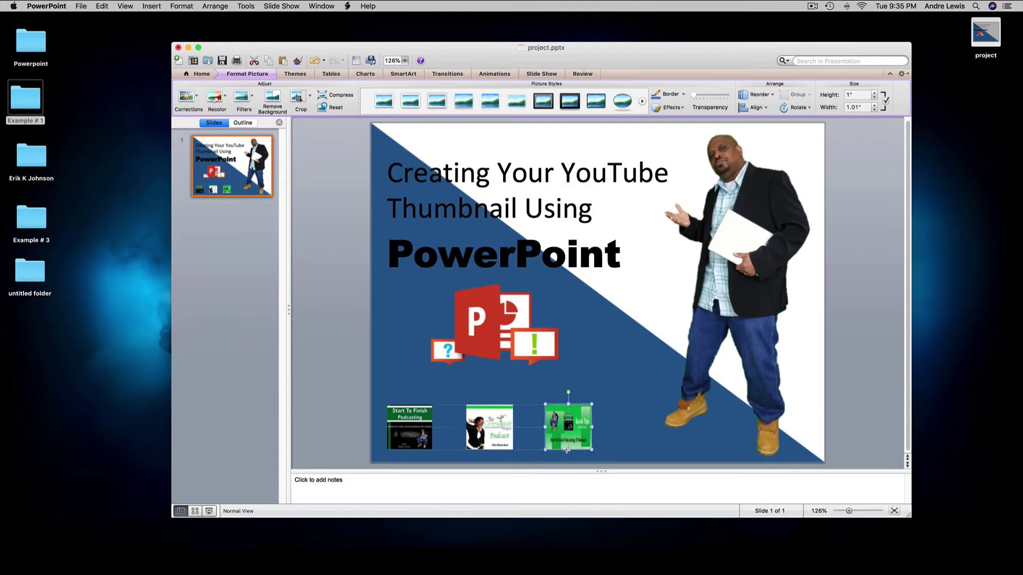
{"action": "left_click", "coordinate": [639, 426]}
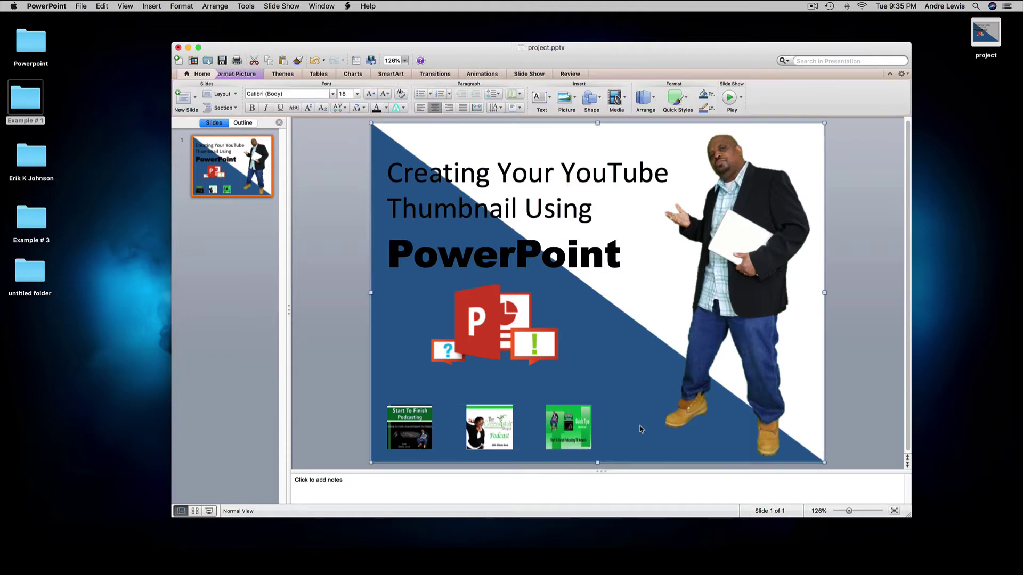
Space the Start To Finish Podcasting, Podcast and Quick Tips covers evenly along the slide bottom.
{"action": "left_click", "coordinate": [424, 436]}
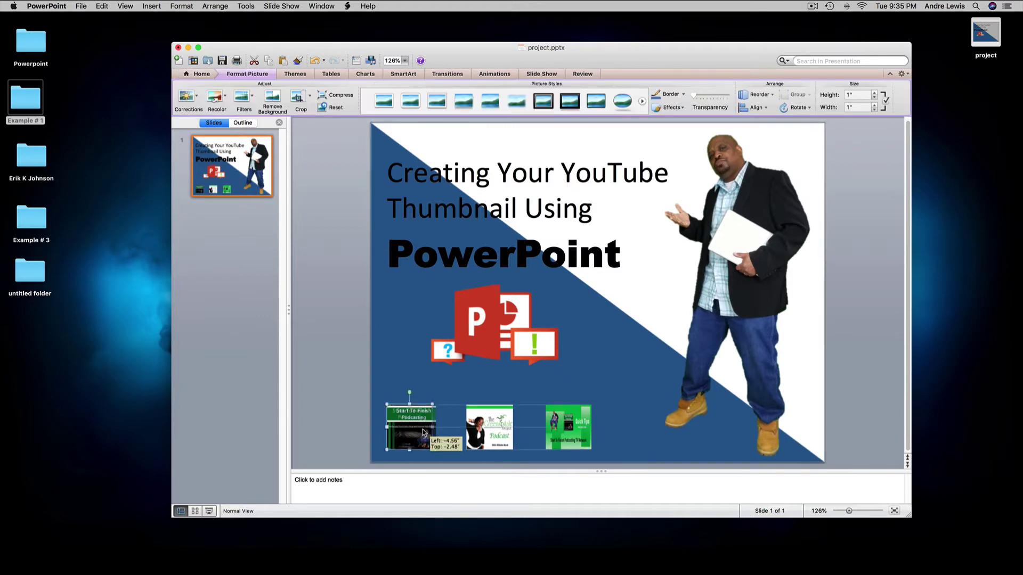
{"action": "left_click_drag", "start_coordinate": [424, 435], "coordinate": [428, 436]}
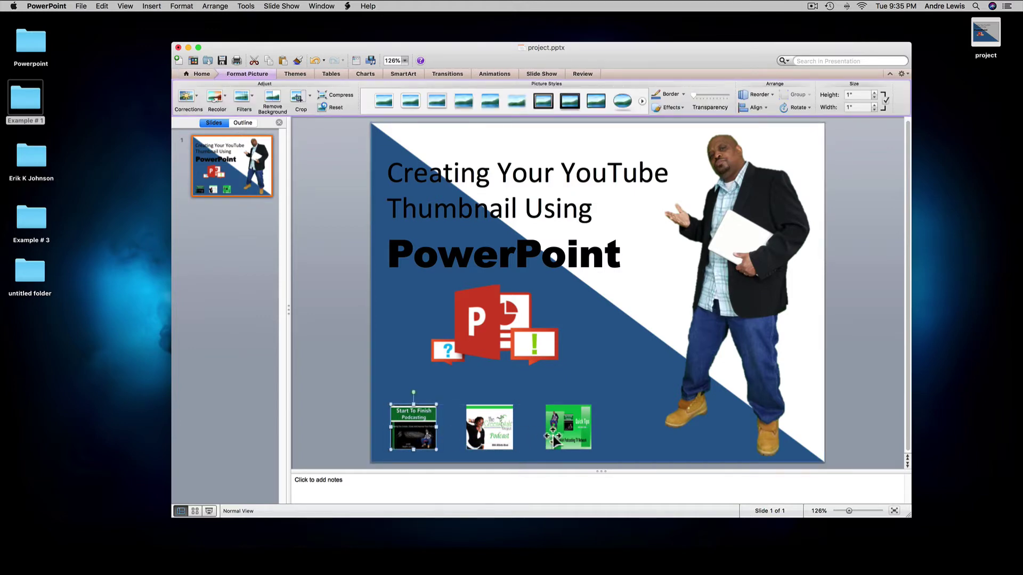
{"action": "left_click_drag", "start_coordinate": [570, 437], "coordinate": [602, 430]}
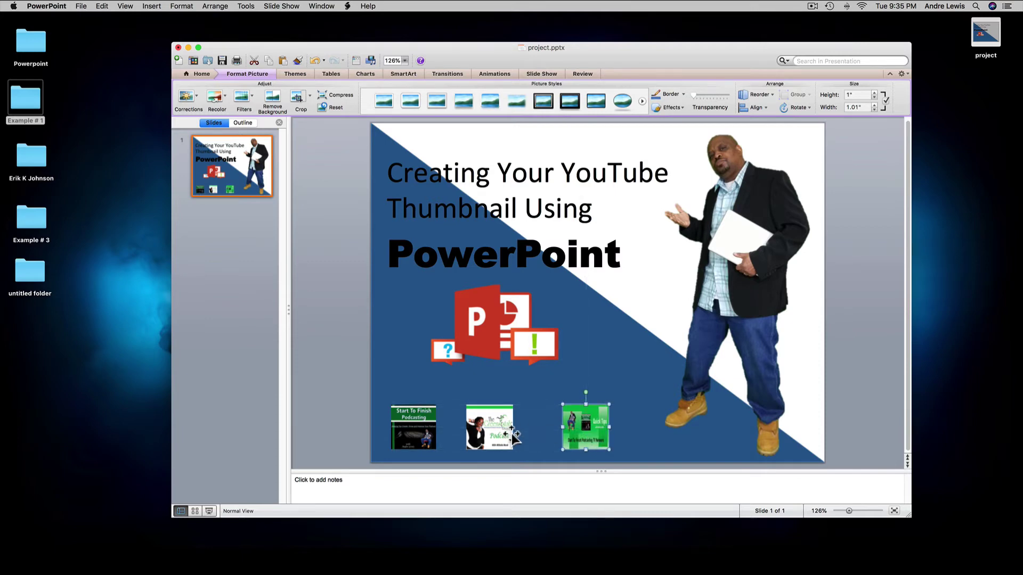
{"action": "left_click_drag", "start_coordinate": [503, 433], "coordinate": [514, 434]}
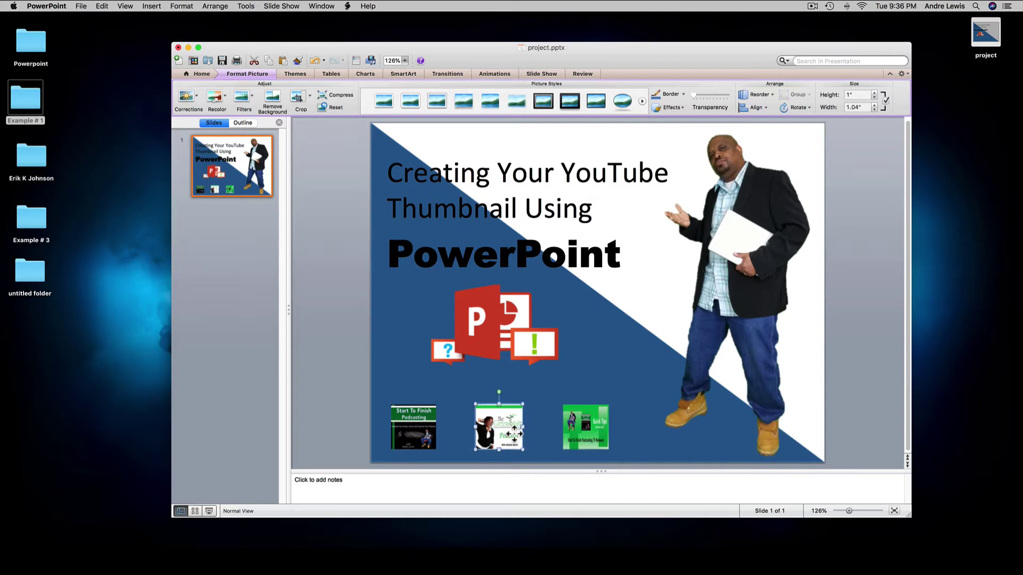
{"action": "left_click", "coordinate": [573, 389]}
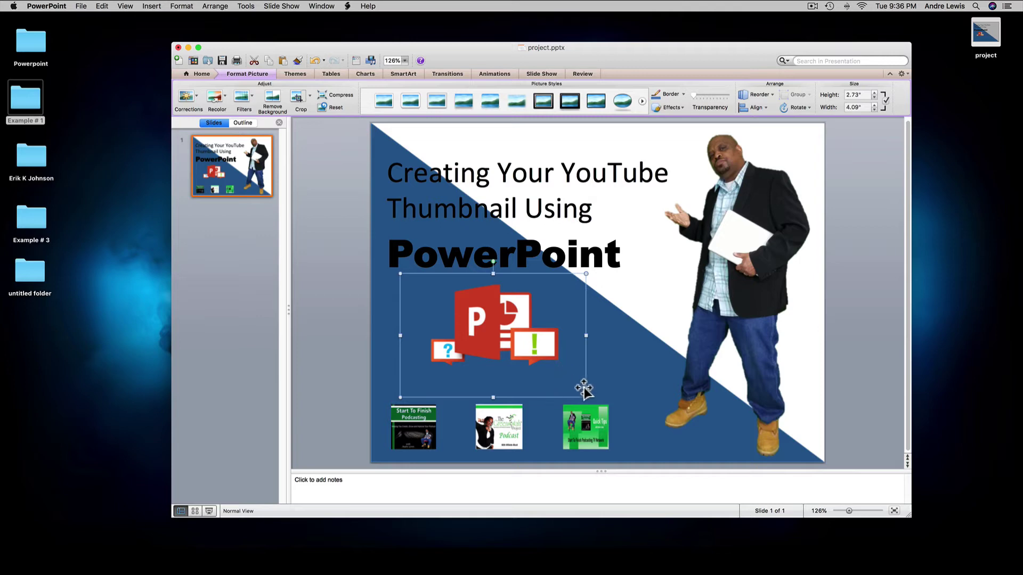
{"action": "left_click", "coordinate": [634, 368]}
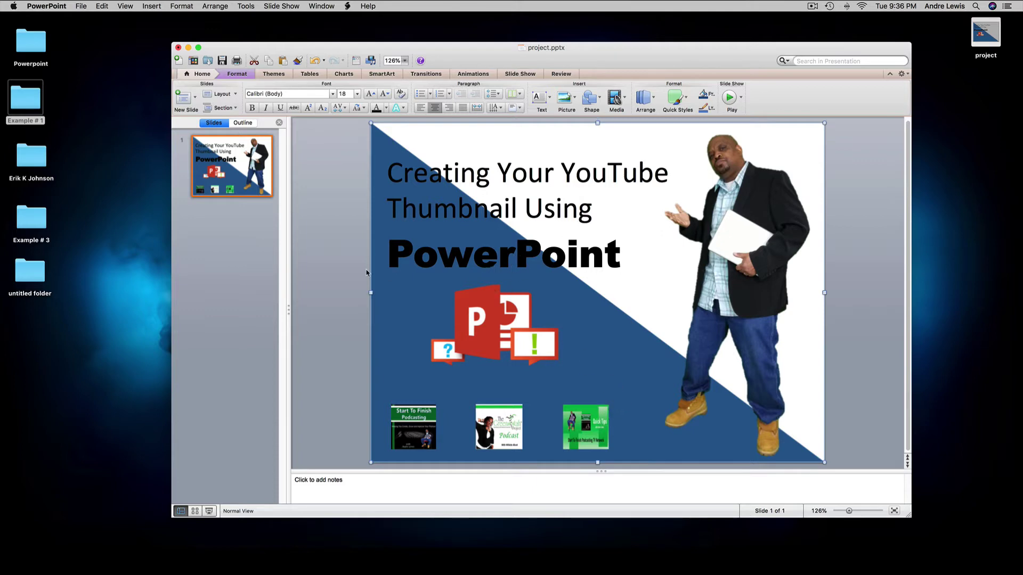
{"action": "left_click", "coordinate": [341, 276]}
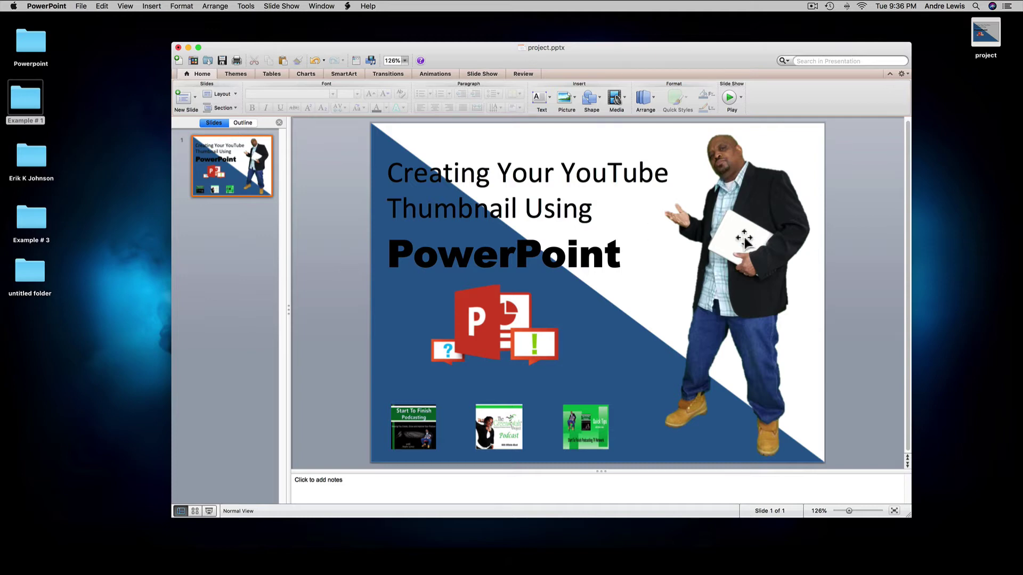
{"action": "left_click", "coordinate": [755, 254]}
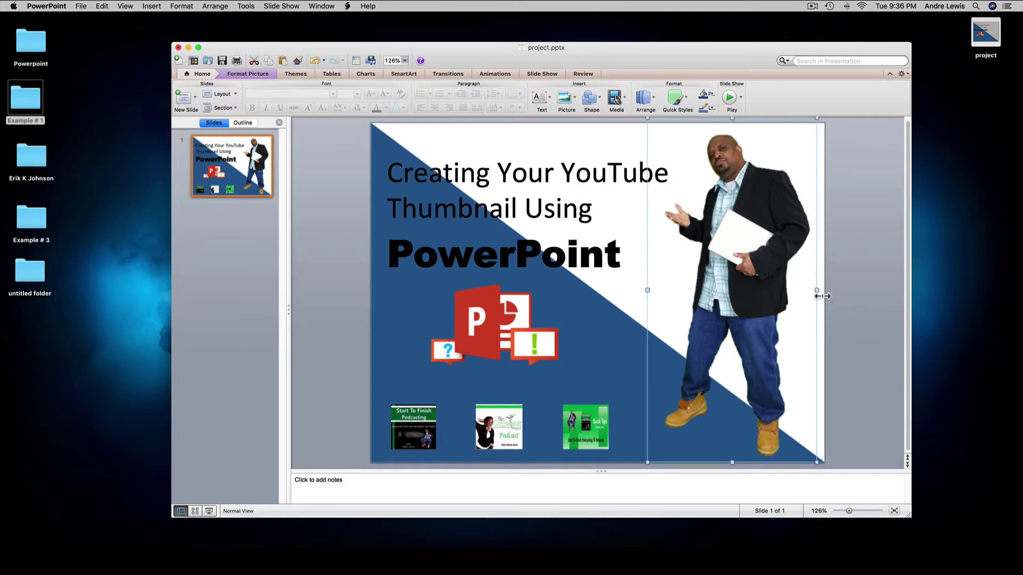
{"action": "left_click_drag", "start_coordinate": [810, 293], "coordinate": [715, 286]}
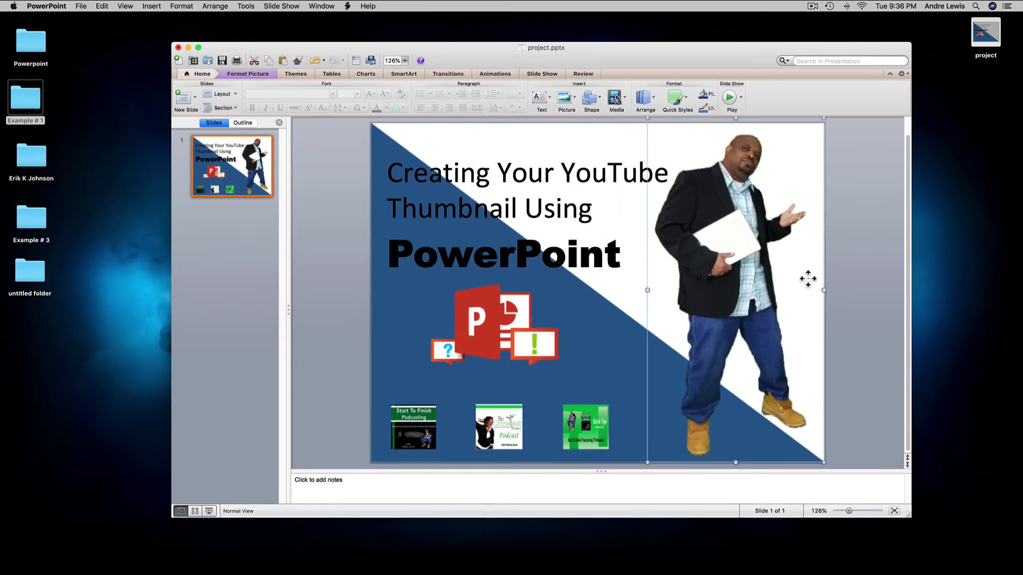
{"action": "left_click", "coordinate": [871, 255]}
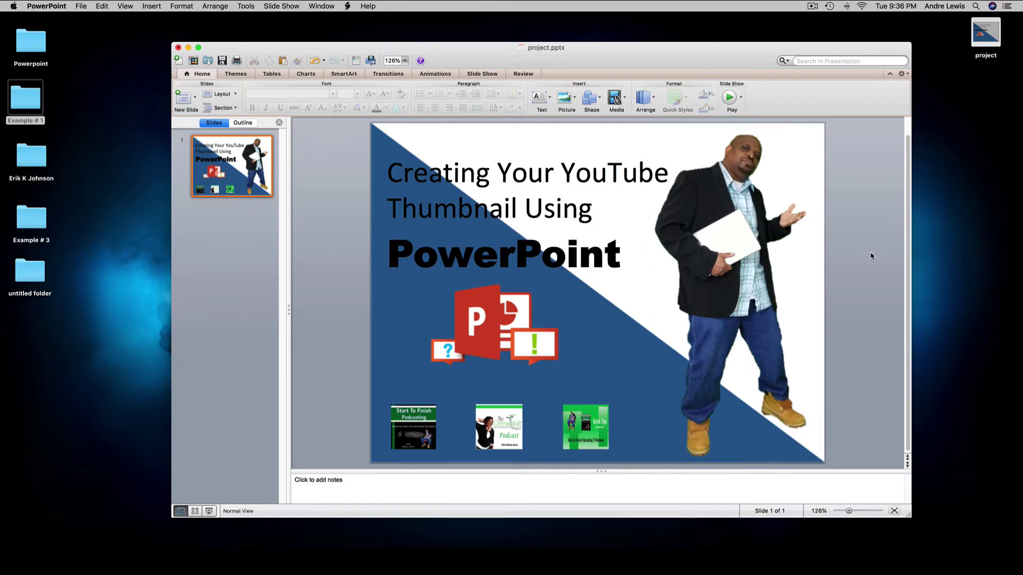
{"action": "key", "text": "super+z"}
{"action": "key", "text": "super+z"}
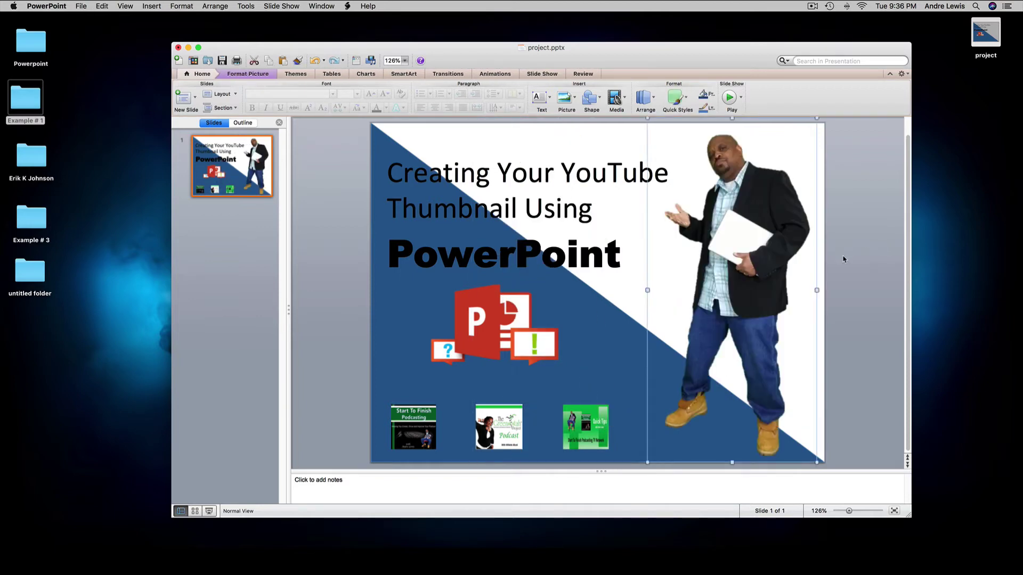
{"action": "left_click", "coordinate": [843, 259]}
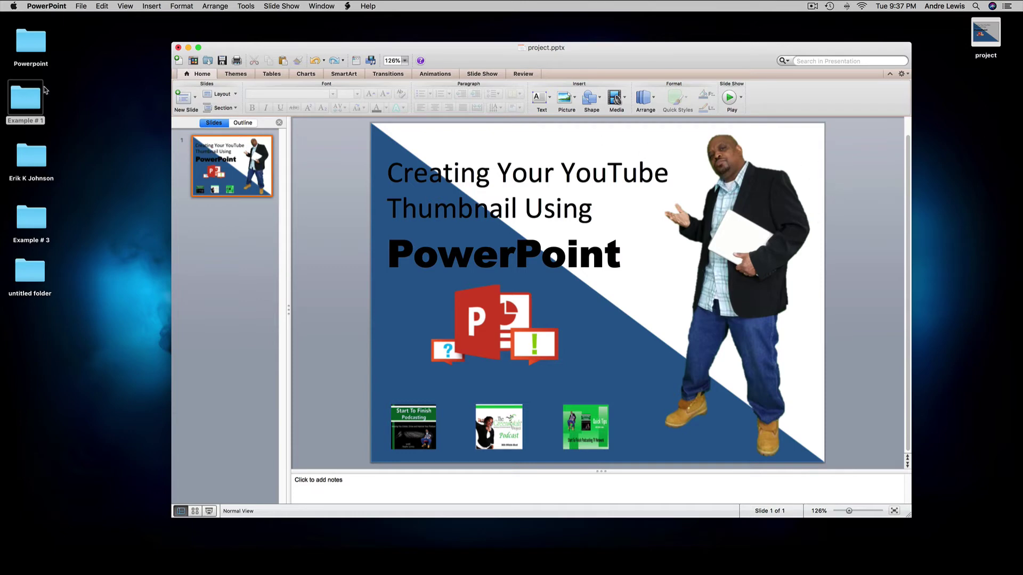
Drag the microphone picture from the Example # 1 folder onto the slide and move it up-left.
{"action": "left_click", "coordinate": [32, 105]}
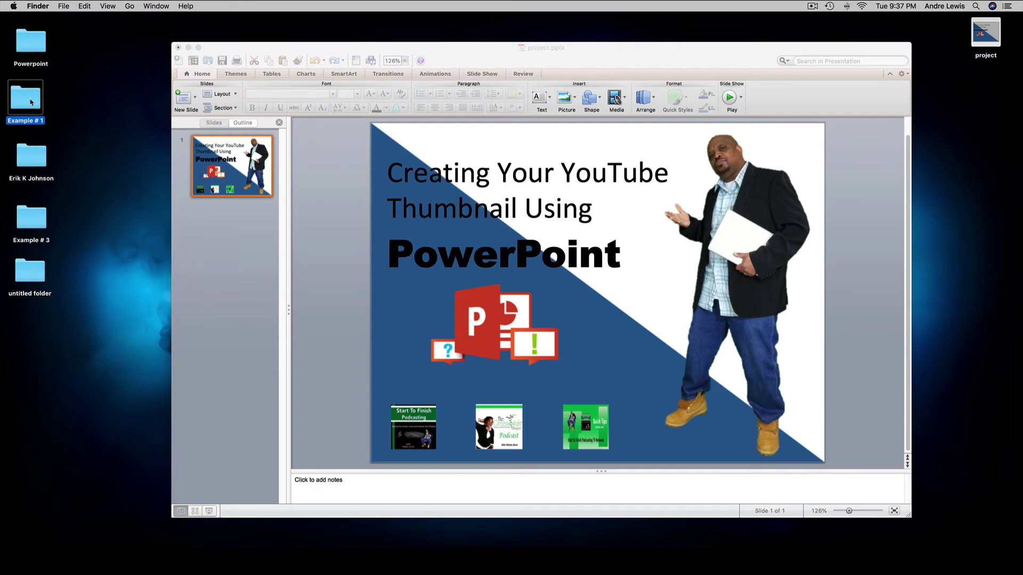
{"action": "double_click", "coordinate": [31, 102]}
{"action": "left_click_drag", "start_coordinate": [159, 127], "coordinate": [622, 328]}
{"action": "left_click", "coordinate": [625, 207]}
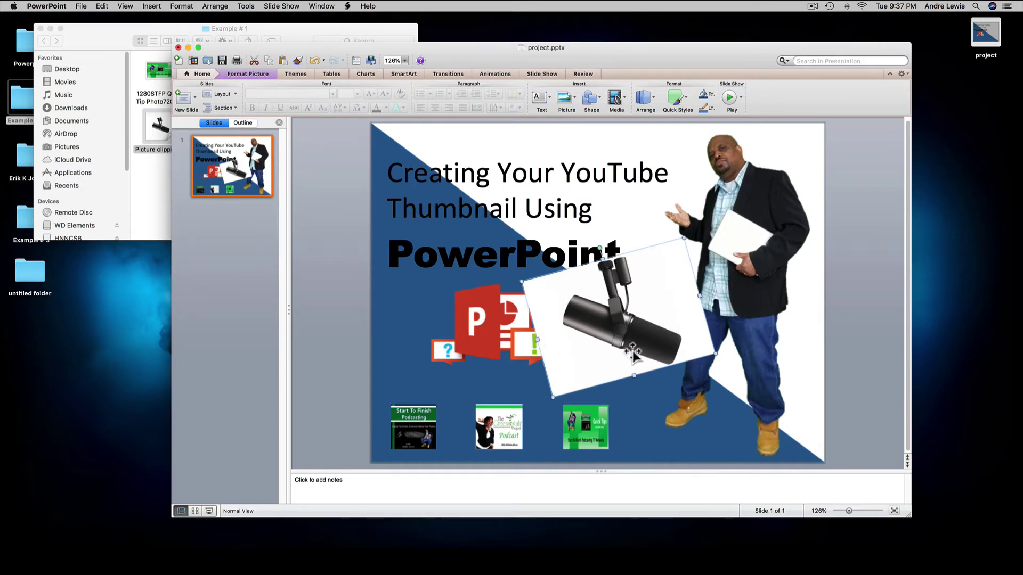
{"action": "left_click_drag", "start_coordinate": [624, 330], "coordinate": [578, 321]}
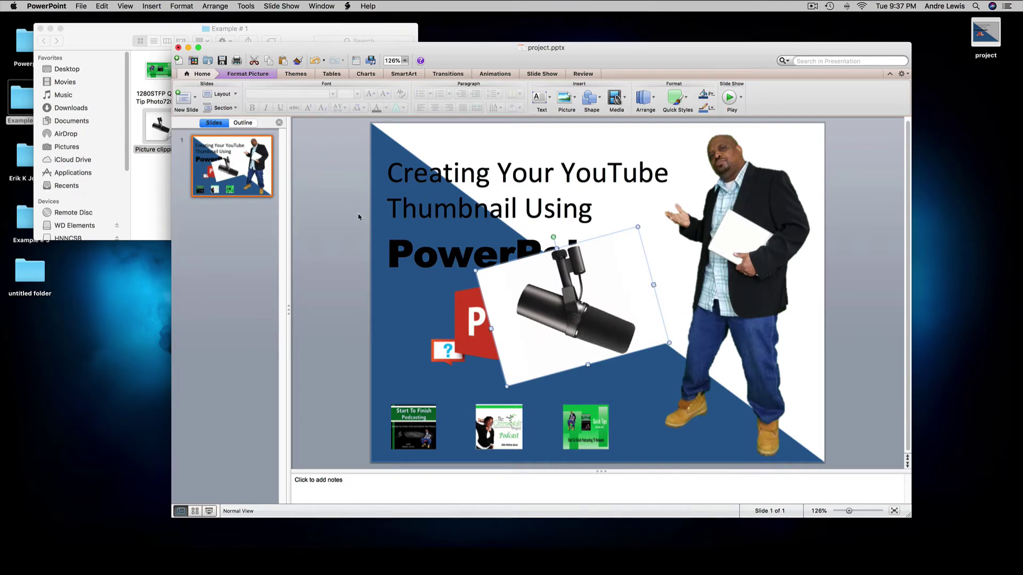
Start Remove Background on the microphone and enlarge the kept area to cover the whole mic.
{"action": "left_click", "coordinate": [248, 73]}
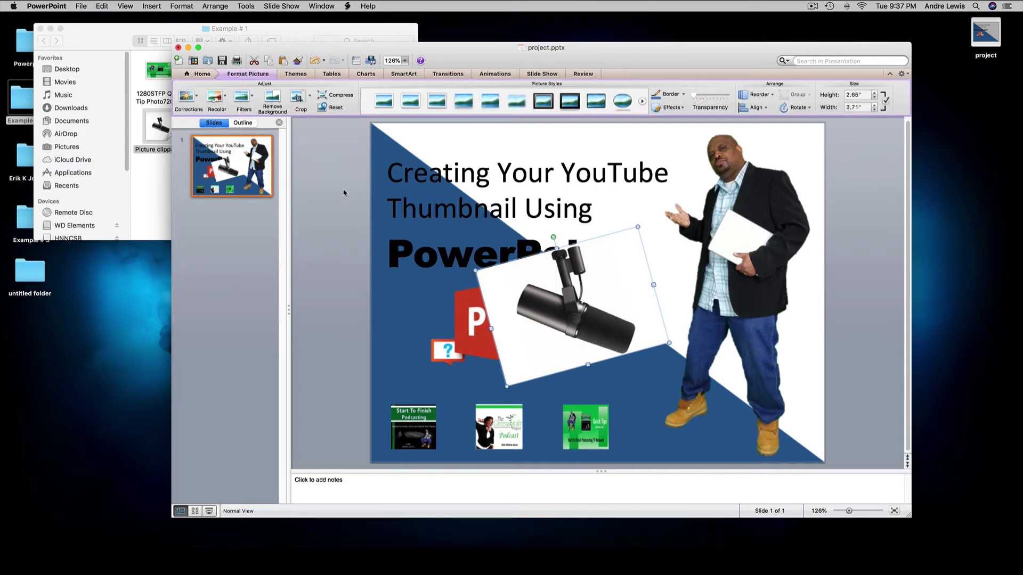
{"action": "left_click", "coordinate": [266, 103]}
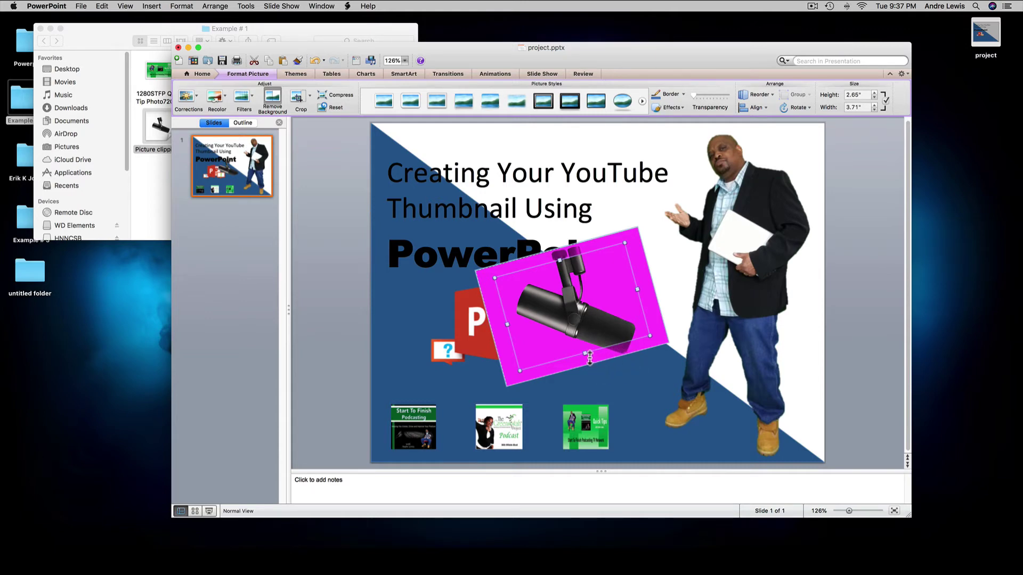
{"action": "left_click_drag", "start_coordinate": [589, 358], "coordinate": [588, 366]}
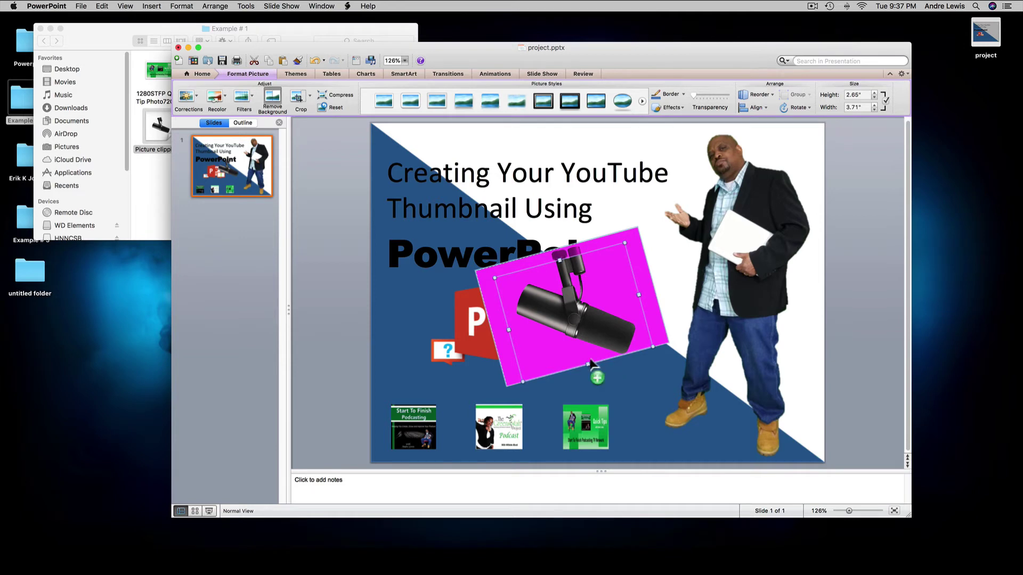
{"action": "left_click_drag", "start_coordinate": [566, 264], "coordinate": [556, 256]}
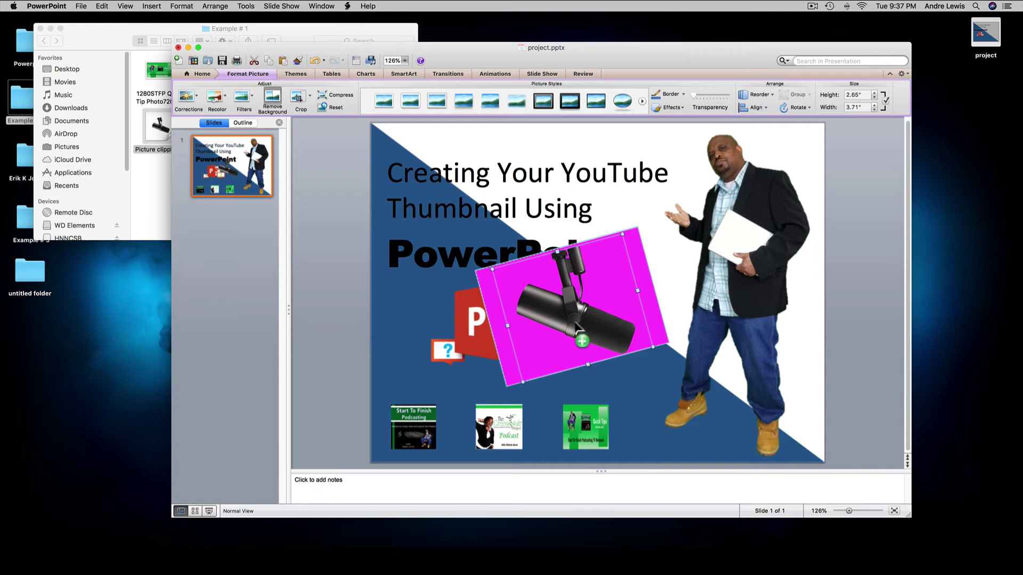
Keep the background removal, then rotate the mic about 33° and shrink it into the top-right corner.
{"action": "left_click", "coordinate": [277, 99]}
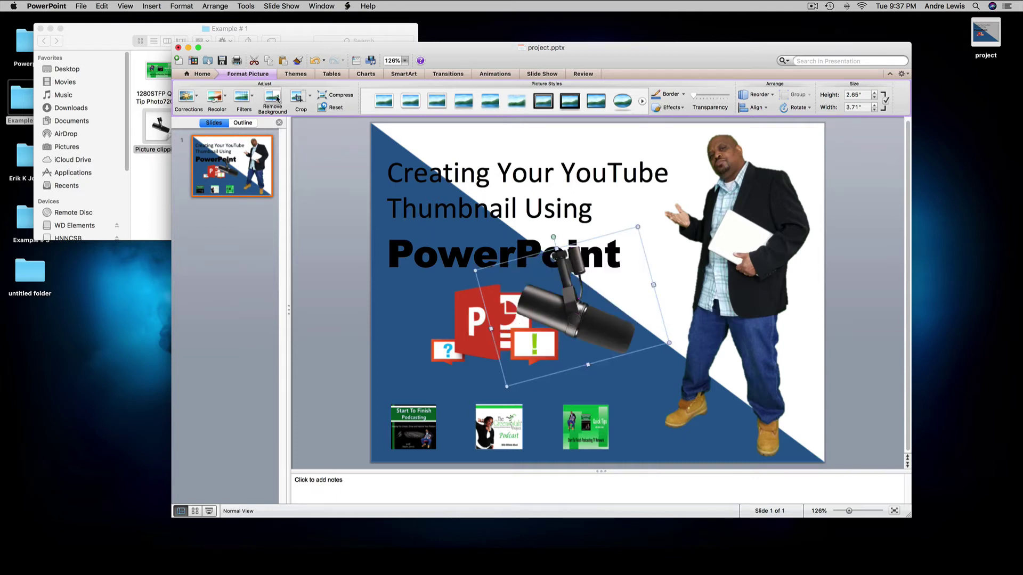
{"action": "left_click_drag", "start_coordinate": [618, 294], "coordinate": [368, 232]}
{"action": "left_click_drag", "start_coordinate": [531, 278], "coordinate": [765, 278]}
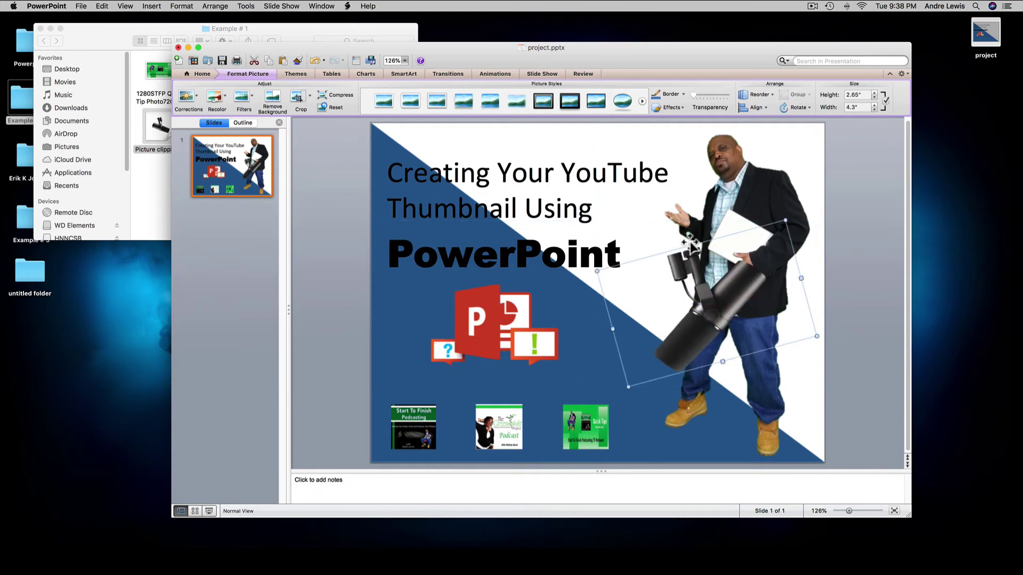
{"action": "left_click_drag", "start_coordinate": [698, 234], "coordinate": [746, 245]}
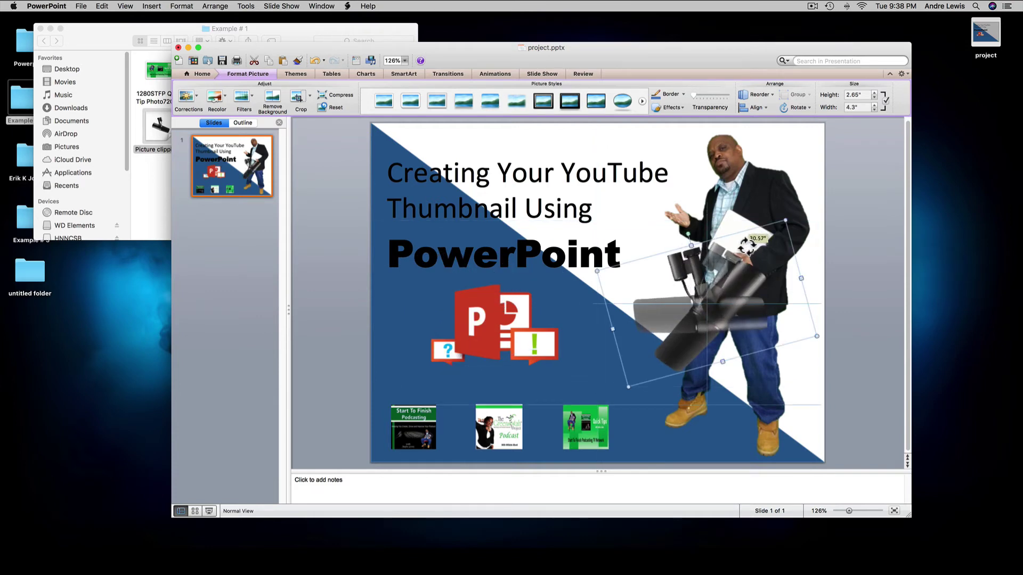
{"action": "left_click_drag", "start_coordinate": [748, 245], "coordinate": [717, 242]}
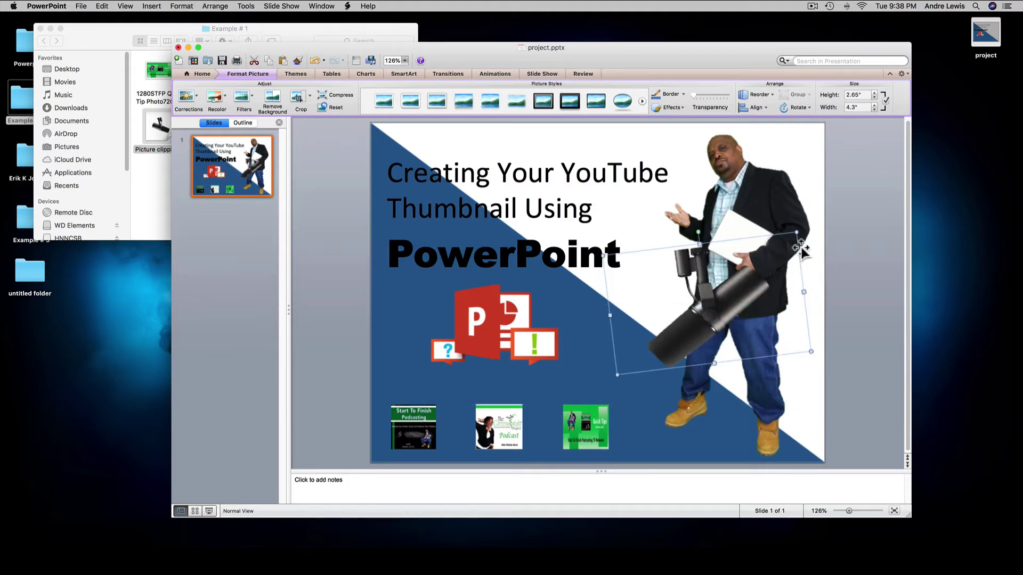
{"action": "left_click_drag", "start_coordinate": [797, 232], "coordinate": [794, 129]}
{"action": "left_click", "coordinate": [816, 238]}
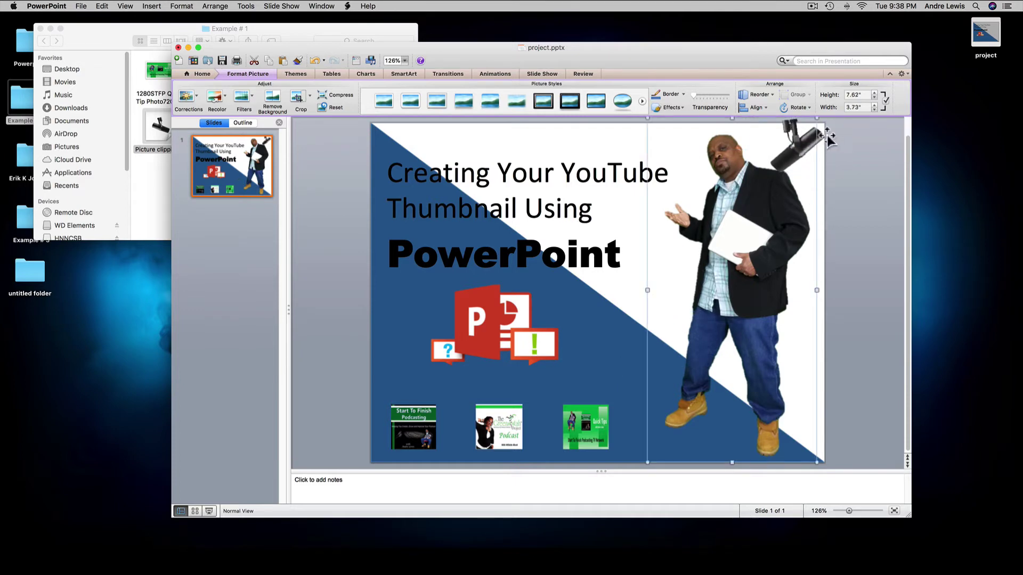
Nudge the microphone further up and right, then delete it from the slide.
{"action": "left_click", "coordinate": [809, 145]}
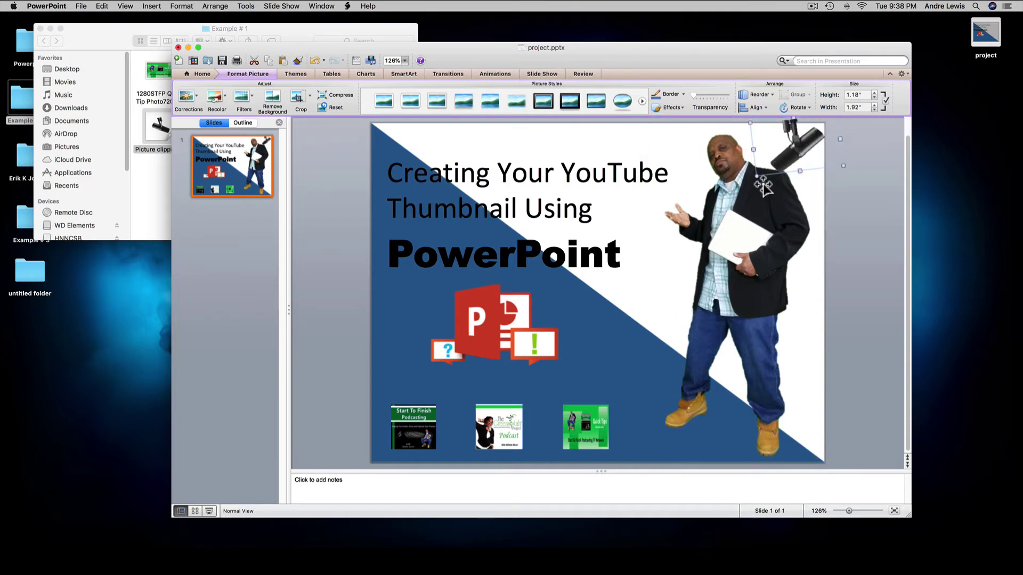
{"action": "left_click_drag", "start_coordinate": [763, 179], "coordinate": [839, 183]}
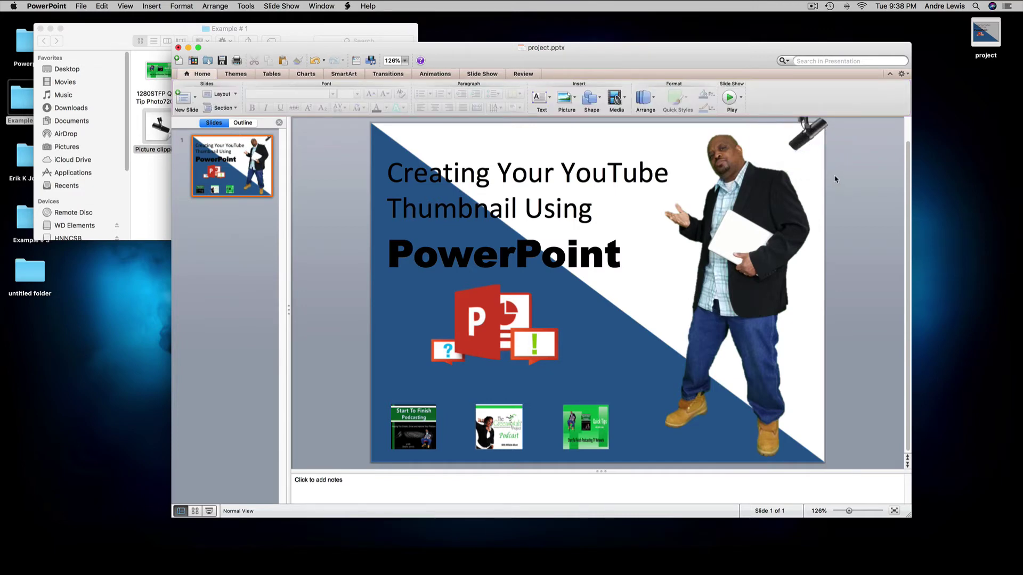
{"action": "left_click", "coordinate": [811, 140]}
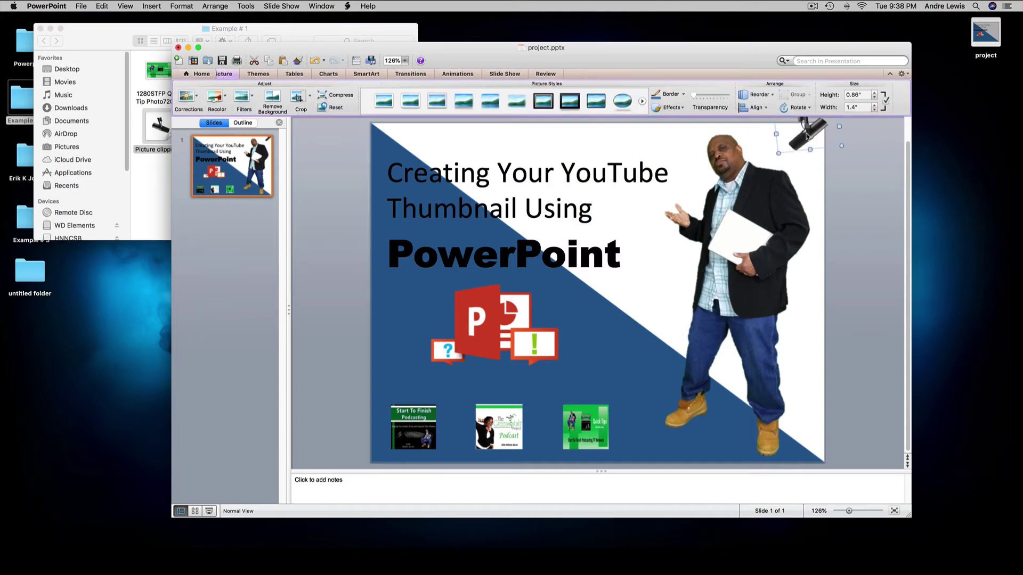
{"action": "key", "text": "Delete"}
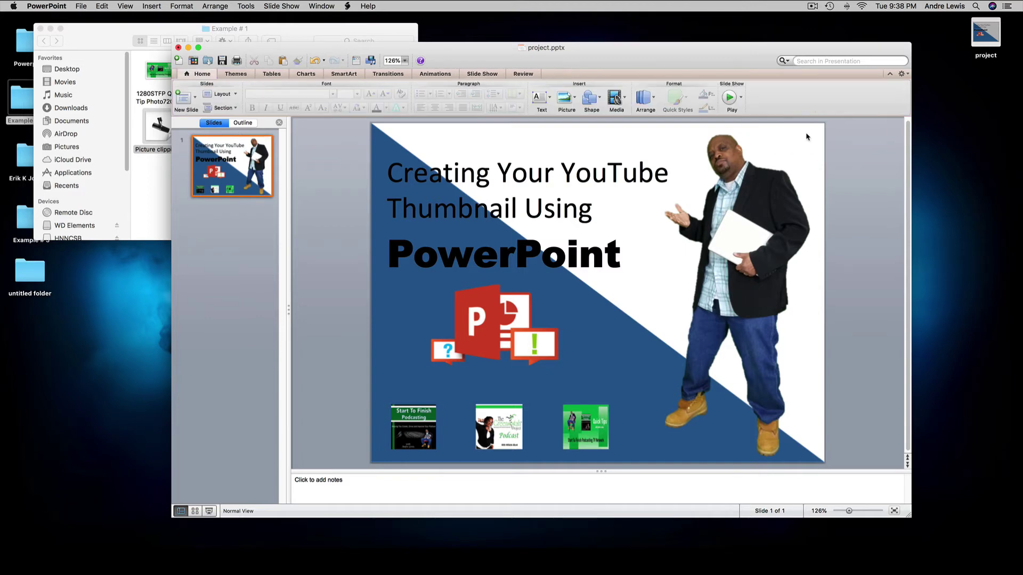
Save project.pptx and take a full-screen screenshot of the slide in slide show.
{"action": "left_click", "coordinate": [225, 62]}
{"action": "left_click", "coordinate": [223, 62]}
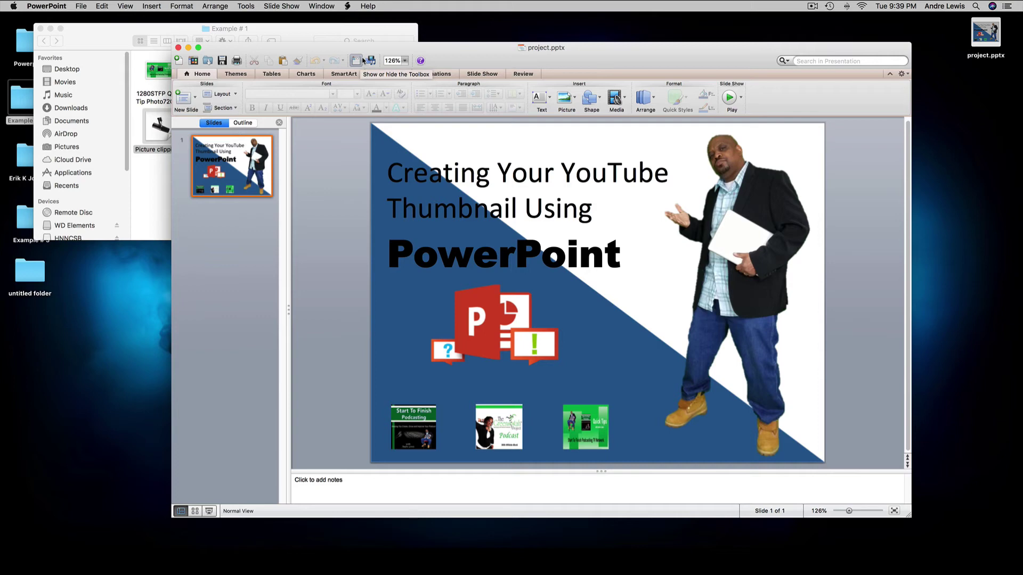
{"action": "key", "text": "super+shift+Return"}
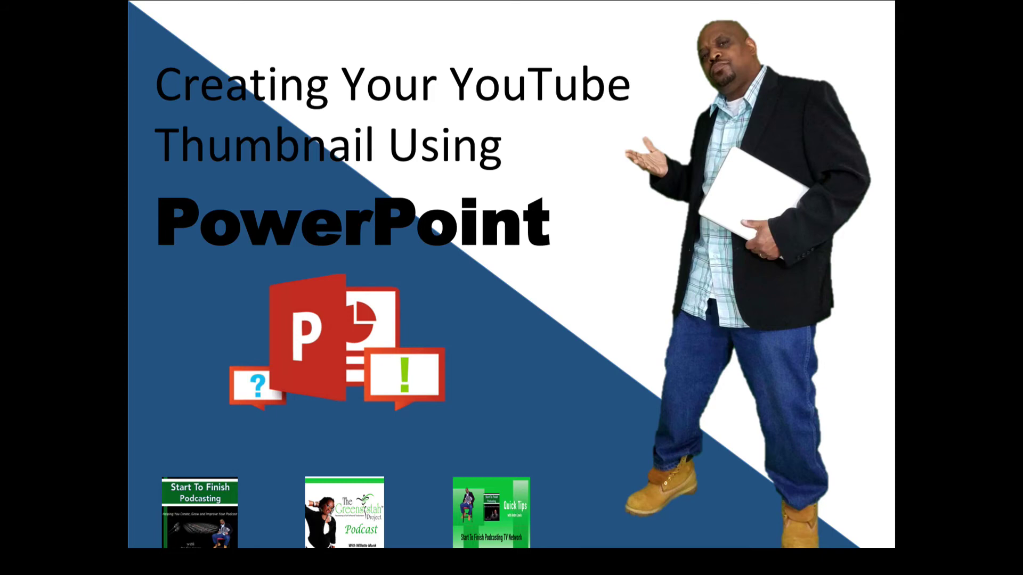
{"action": "key", "text": "Escape"}
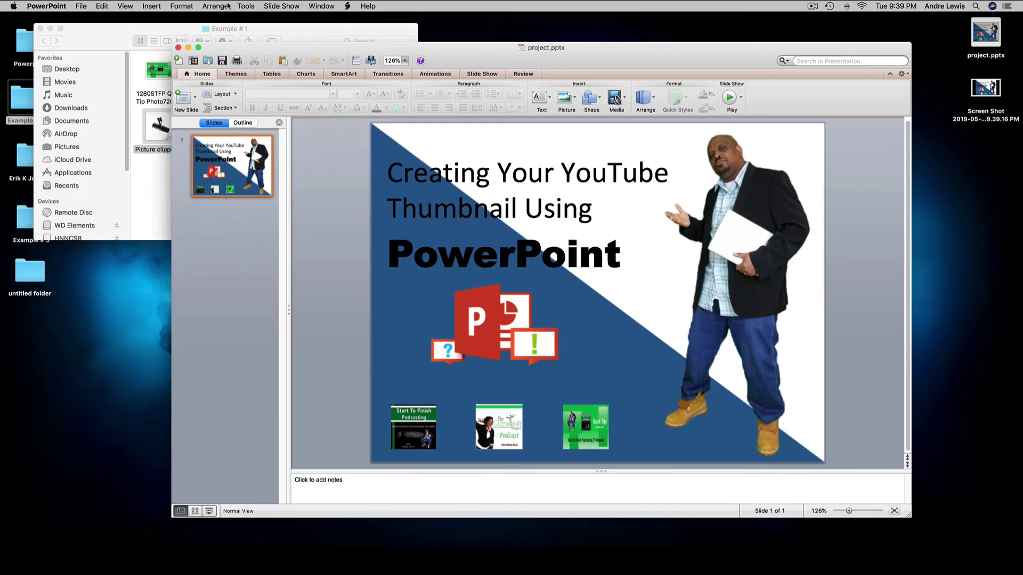
Move the screenshot to the desktop centre and rename it 'YouTube Thumbnail Using Powerpoint'.
{"action": "left_click", "coordinate": [188, 48]}
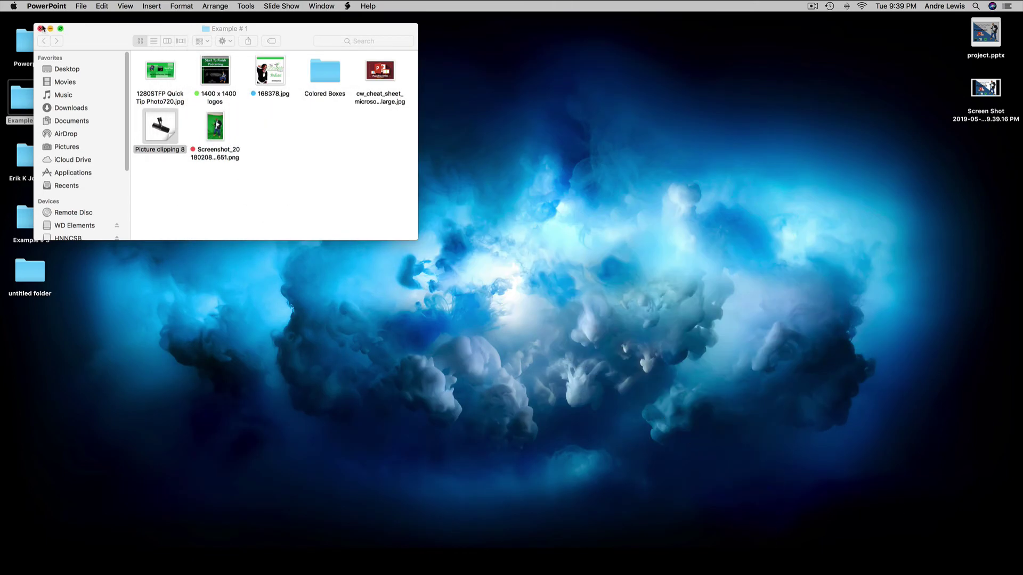
{"action": "left_click", "coordinate": [39, 28]}
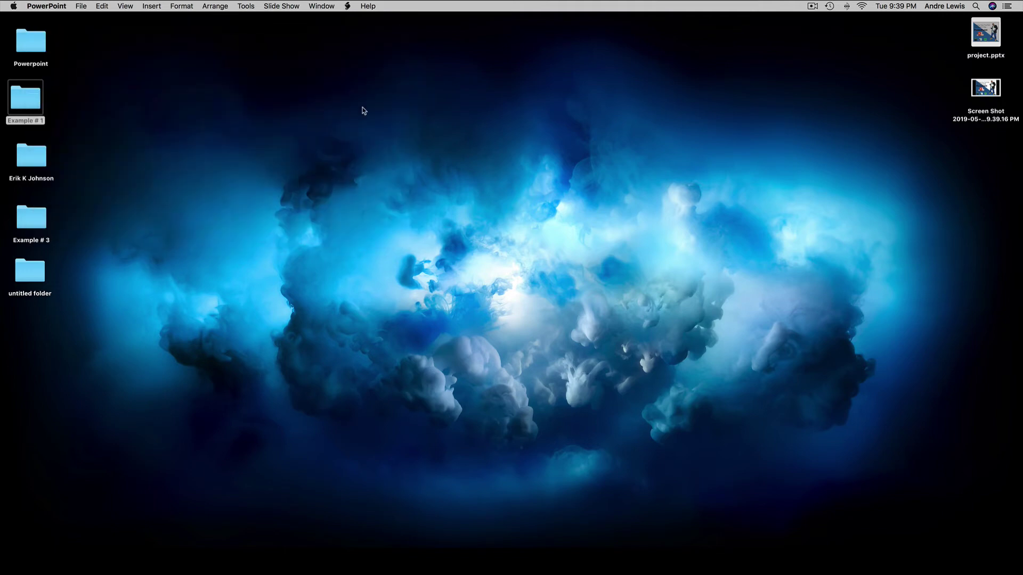
{"action": "left_click_drag", "start_coordinate": [992, 100], "coordinate": [582, 182]}
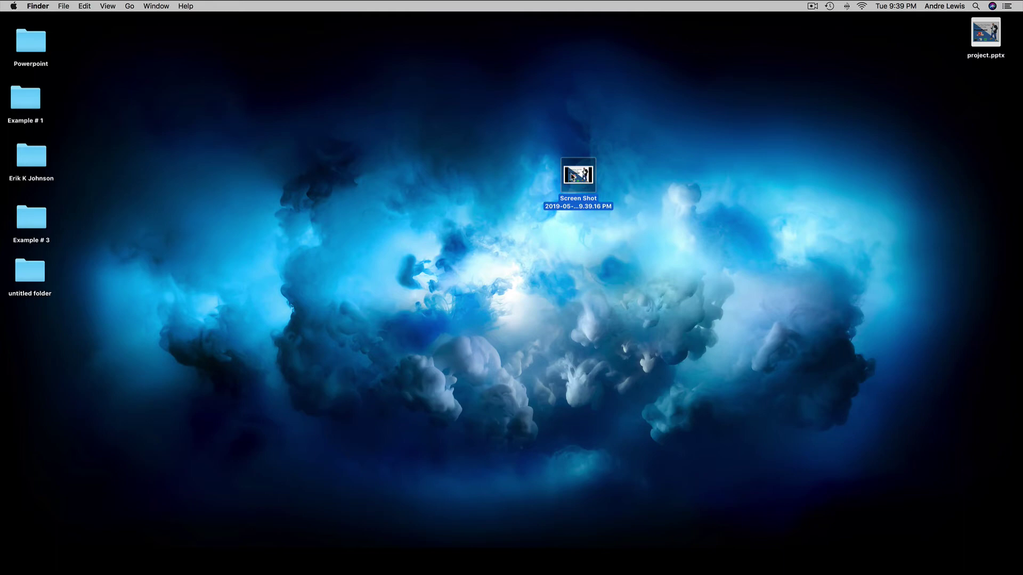
{"action": "left_click", "coordinate": [577, 201]}
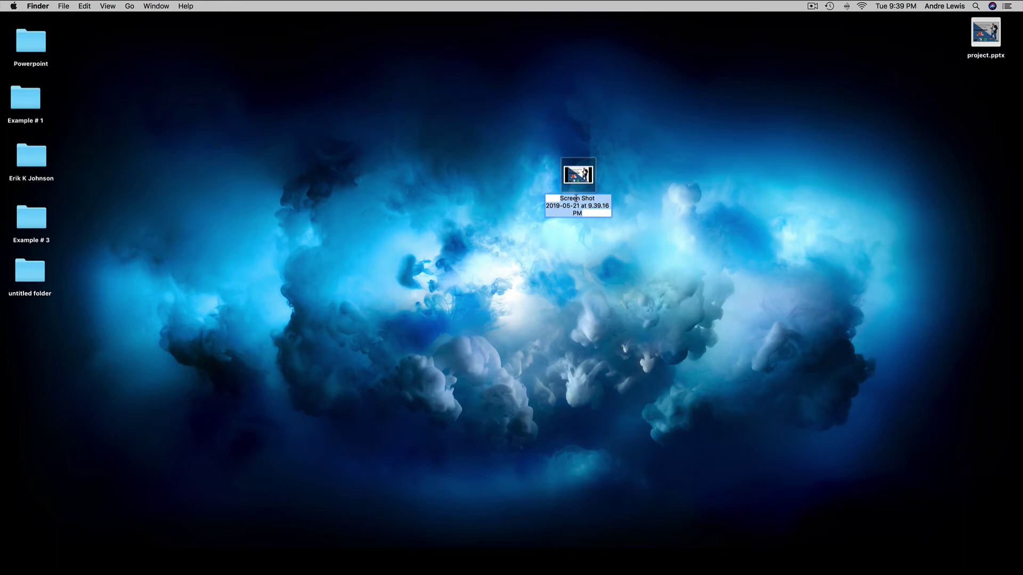
{"action": "type", "text": "Yo"}
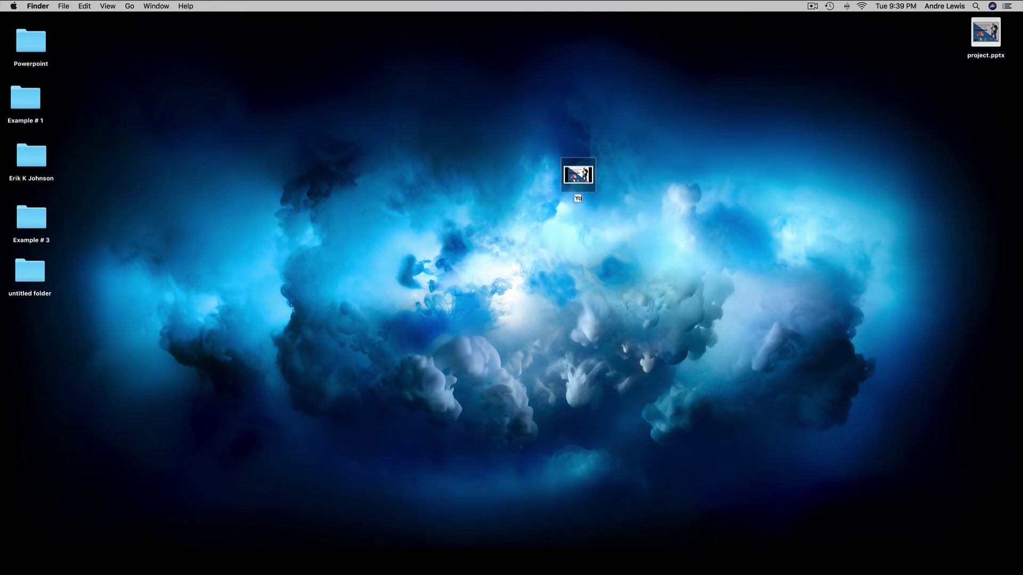
{"action": "type", "text": "uTube Thumbnail Usin"}
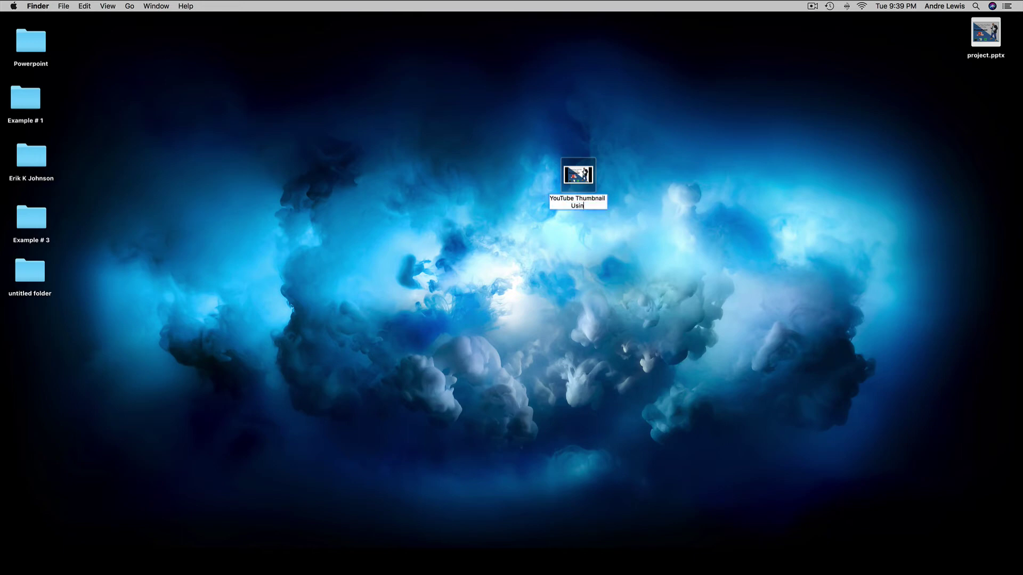
{"action": "type", "text": "g Powerpoint"}
{"action": "key", "text": "Return"}
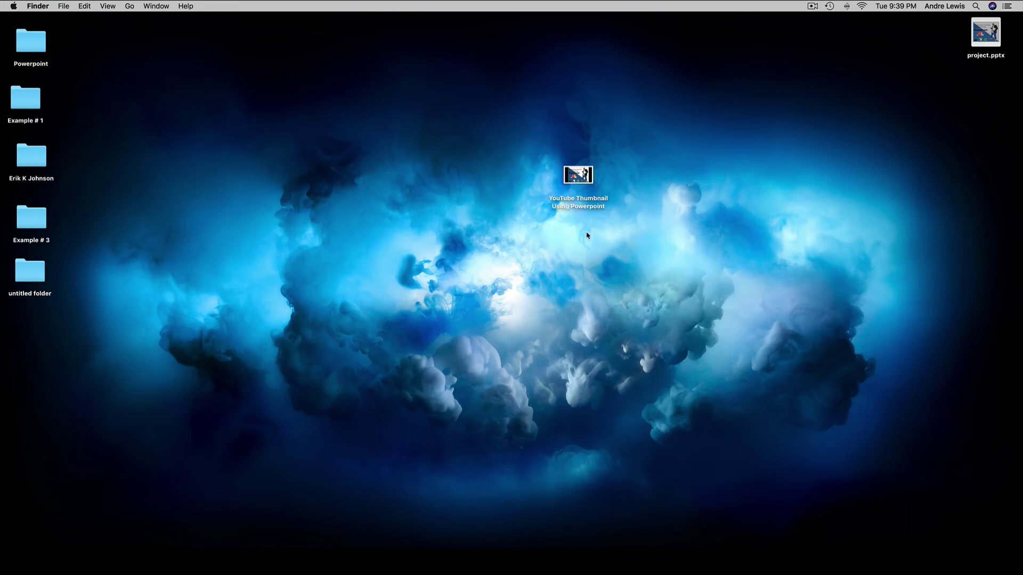
Crop the thumbnail image in Preview to just the slide area with Tools > Crop.
{"action": "double_click", "coordinate": [580, 177]}
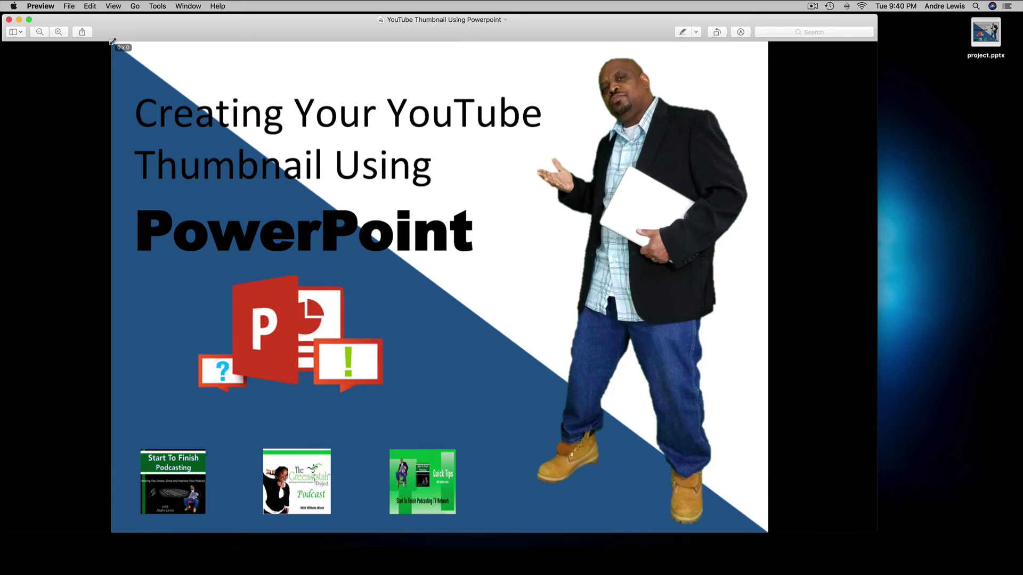
{"action": "left_click_drag", "start_coordinate": [112, 42], "coordinate": [767, 532]}
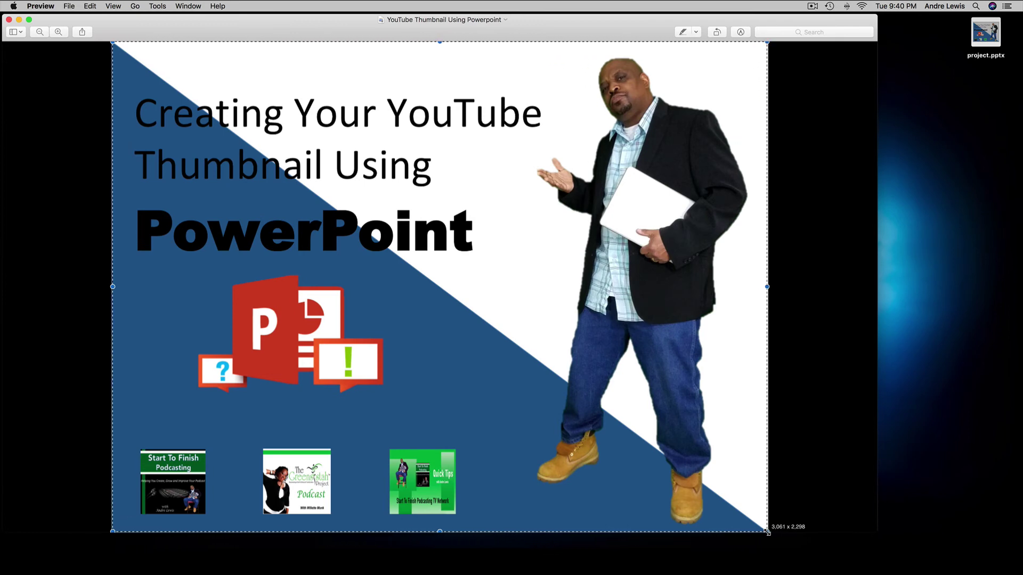
{"action": "left_click_drag", "start_coordinate": [767, 532], "coordinate": [768, 532]}
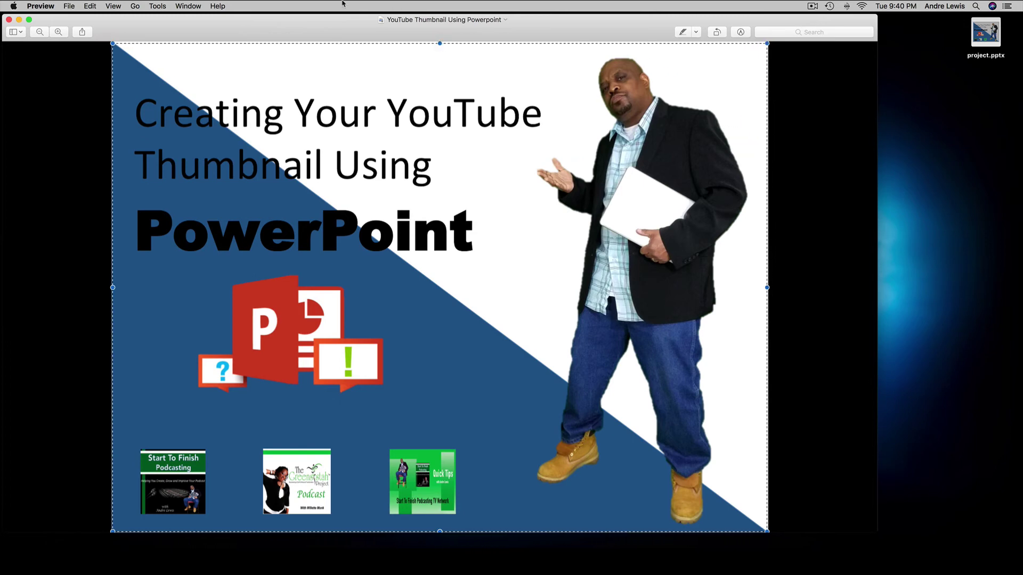
{"action": "left_click", "coordinate": [168, 7]}
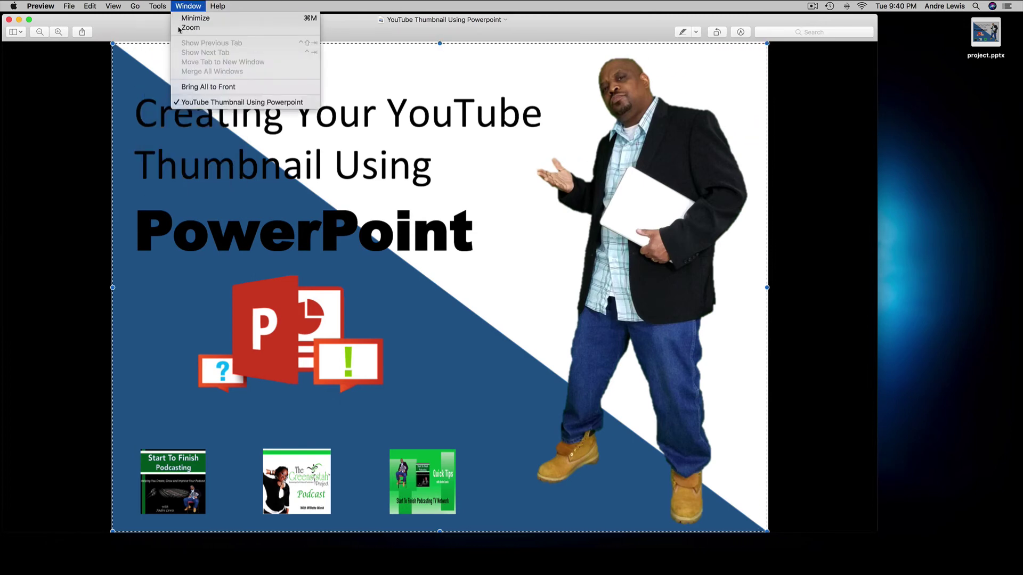
{"action": "left_click", "coordinate": [162, 161]}
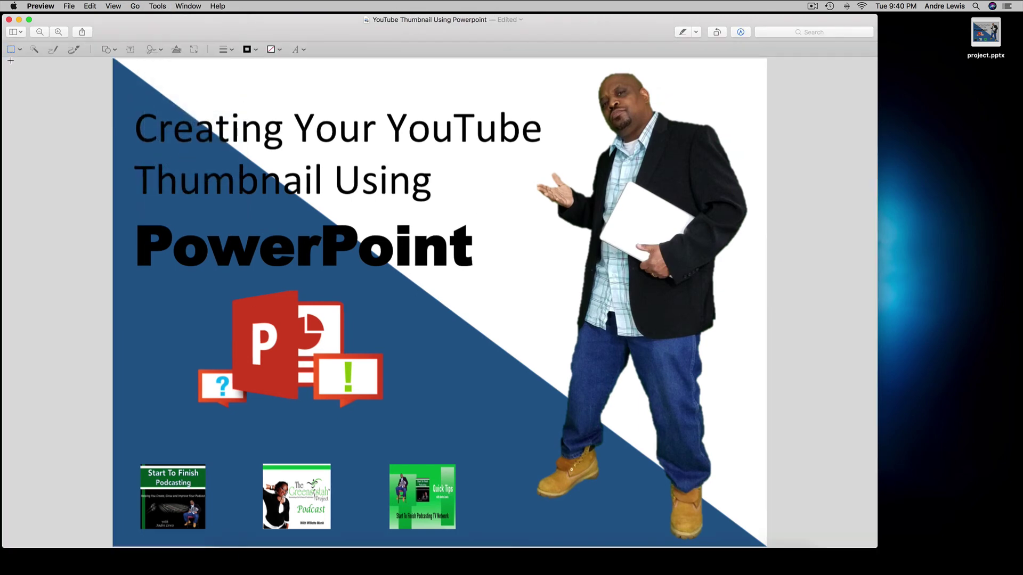
{"action": "left_click", "coordinate": [10, 20]}
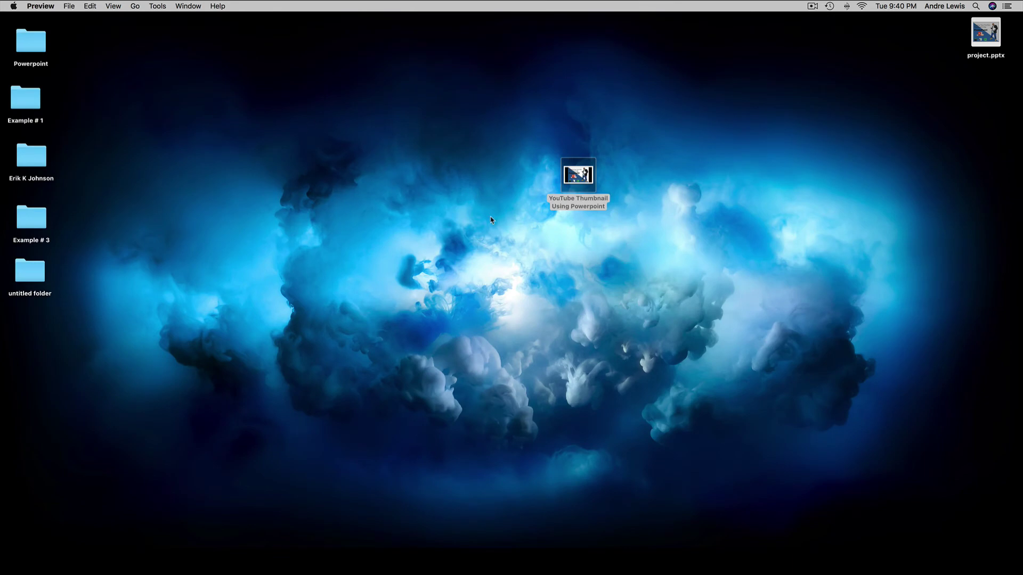
Reopen the cropped thumbnail to verify the result, then close it.
{"action": "left_click", "coordinate": [578, 178]}
{"action": "double_click", "coordinate": [570, 175]}
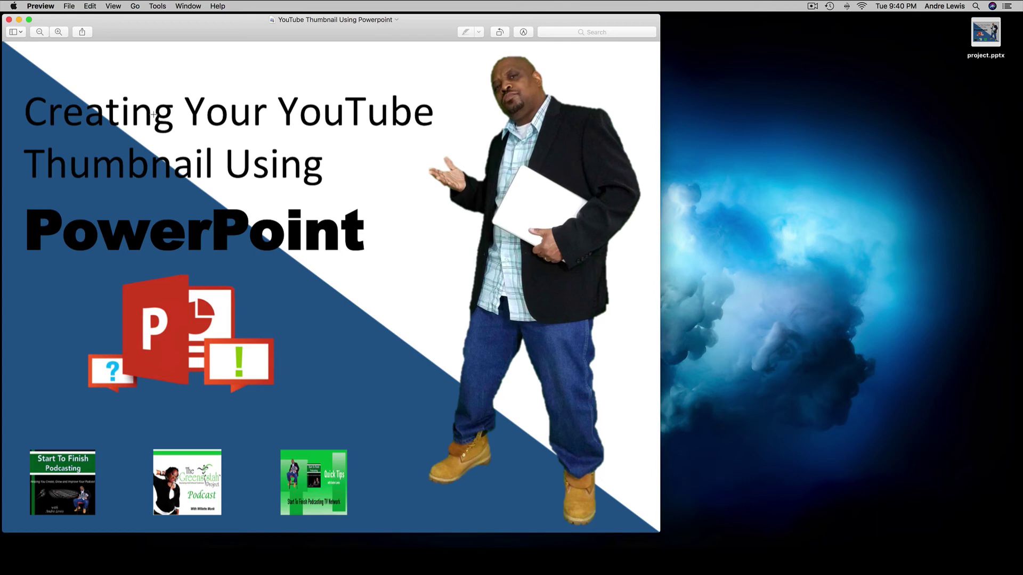
{"action": "left_click", "coordinate": [8, 19]}
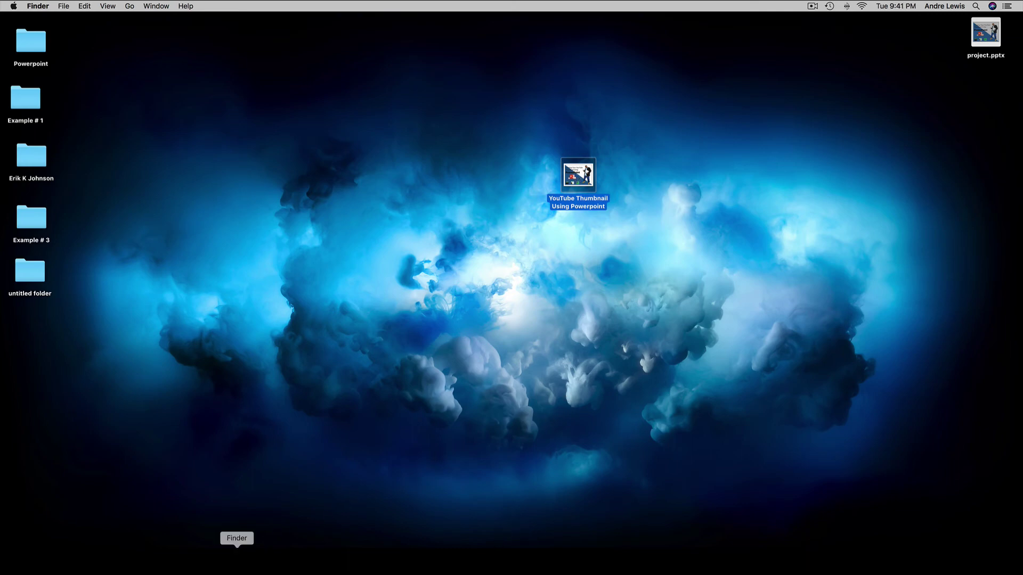
Give the YouTube Thumbnail Using Powerpoint file a red tag and check its info.
{"action": "left_click", "coordinate": [237, 564]}
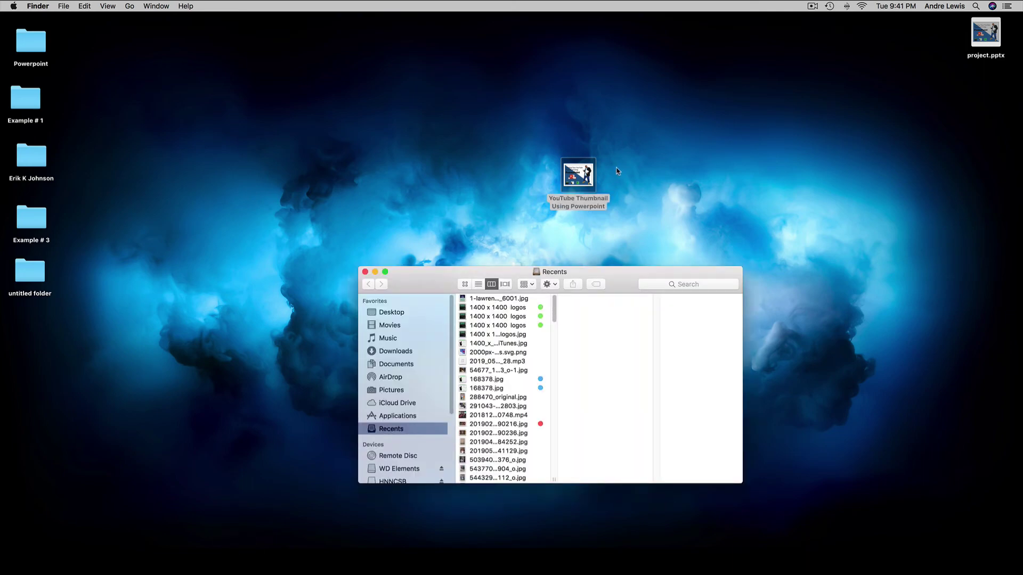
{"action": "left_click", "coordinate": [414, 312]}
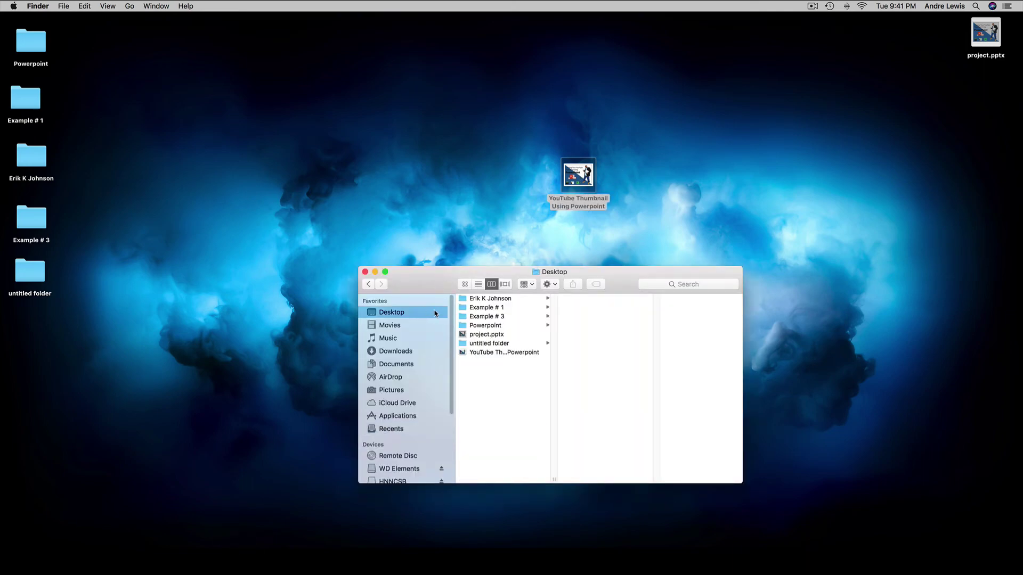
{"action": "right_click", "coordinate": [572, 209]}
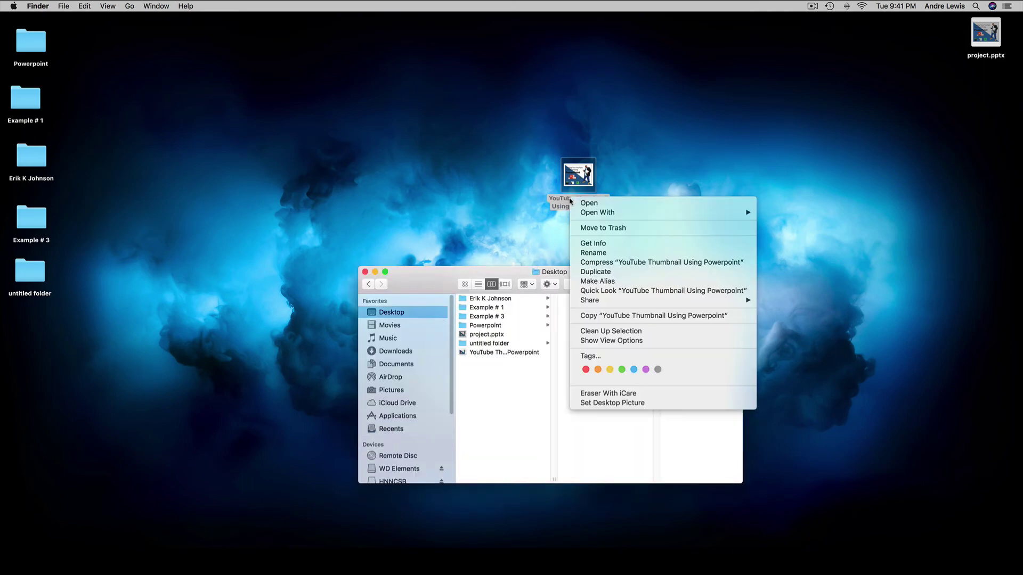
{"action": "left_click", "coordinate": [585, 374]}
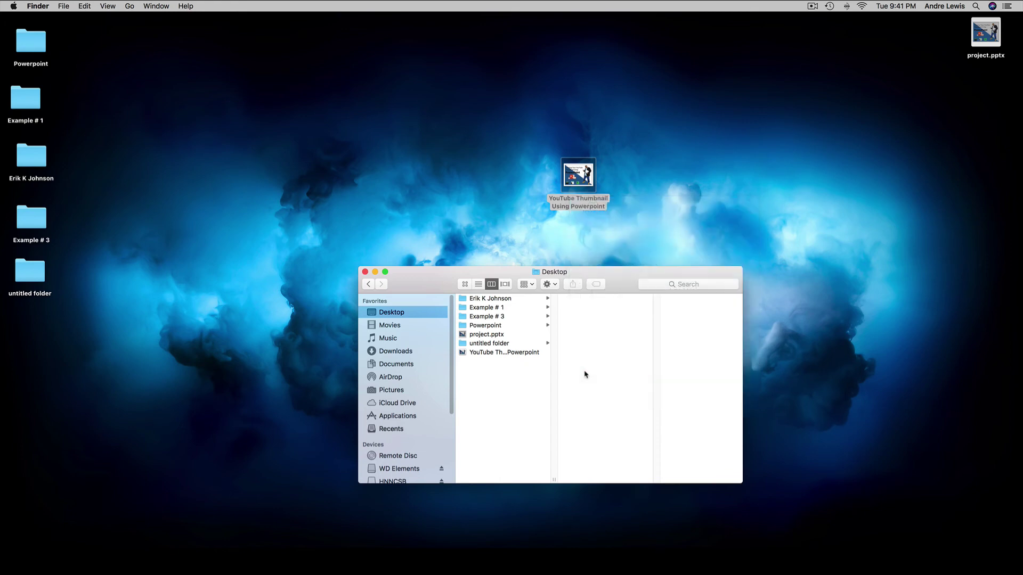
{"action": "left_click", "coordinate": [515, 356]}
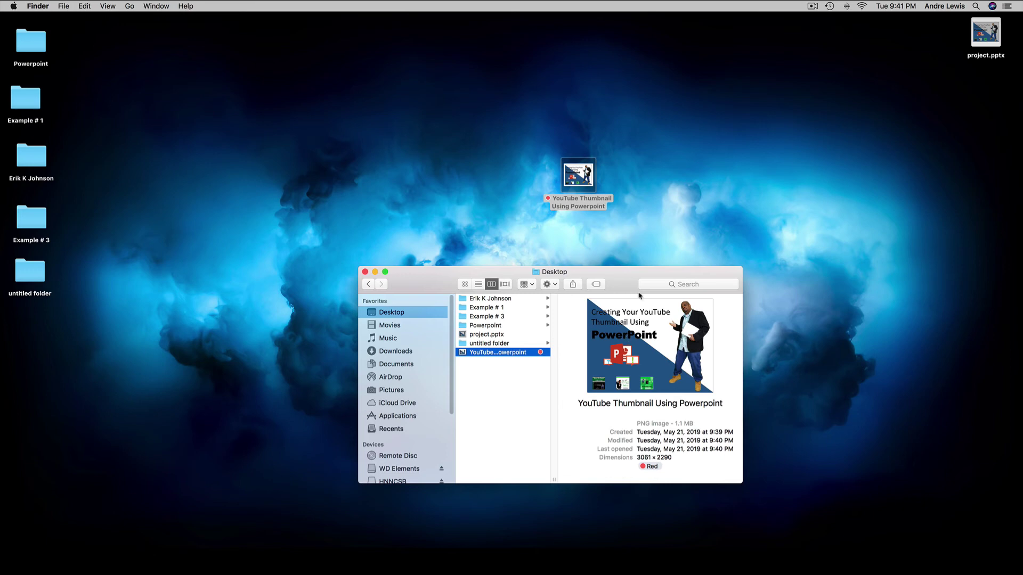
{"action": "left_click", "coordinate": [365, 272]}
{"action": "left_click", "coordinate": [530, 245]}
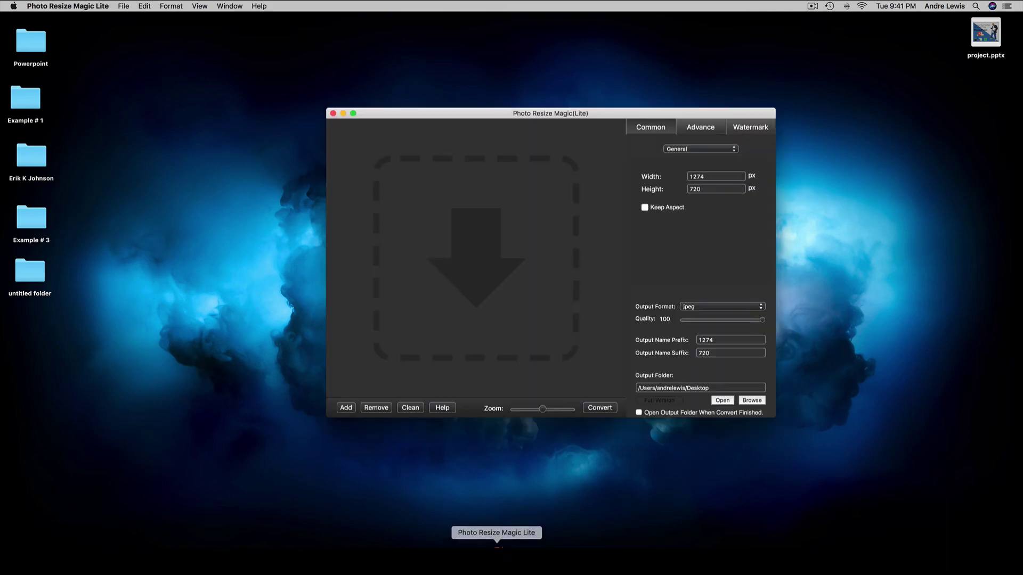
Convert the thumbnail to a 1274×720 JPEG in Photo Resize Magic Lite.
{"action": "left_click_drag", "start_coordinate": [565, 117], "coordinate": [465, 224]}
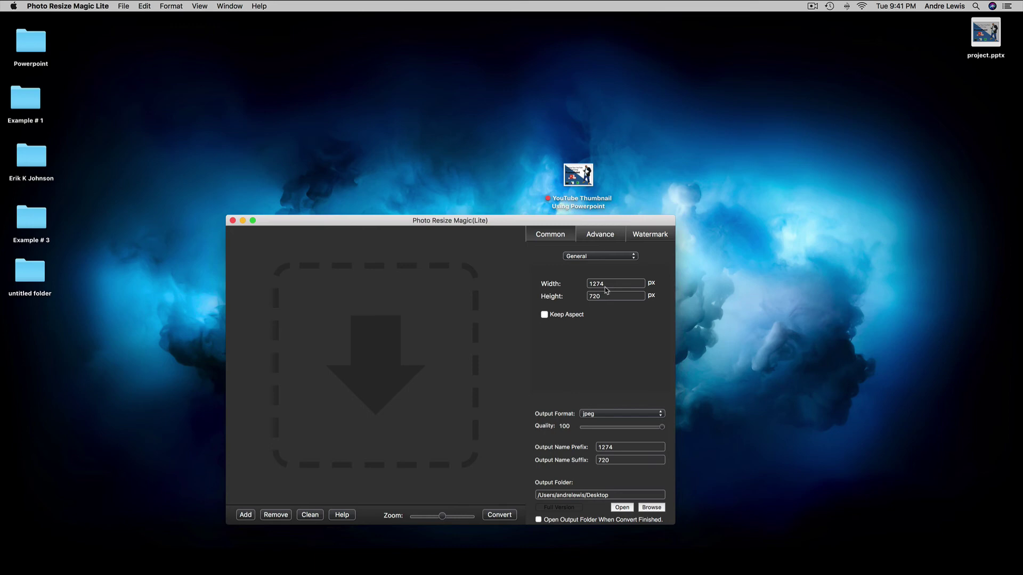
{"action": "left_click_drag", "start_coordinate": [584, 175], "coordinate": [387, 296]}
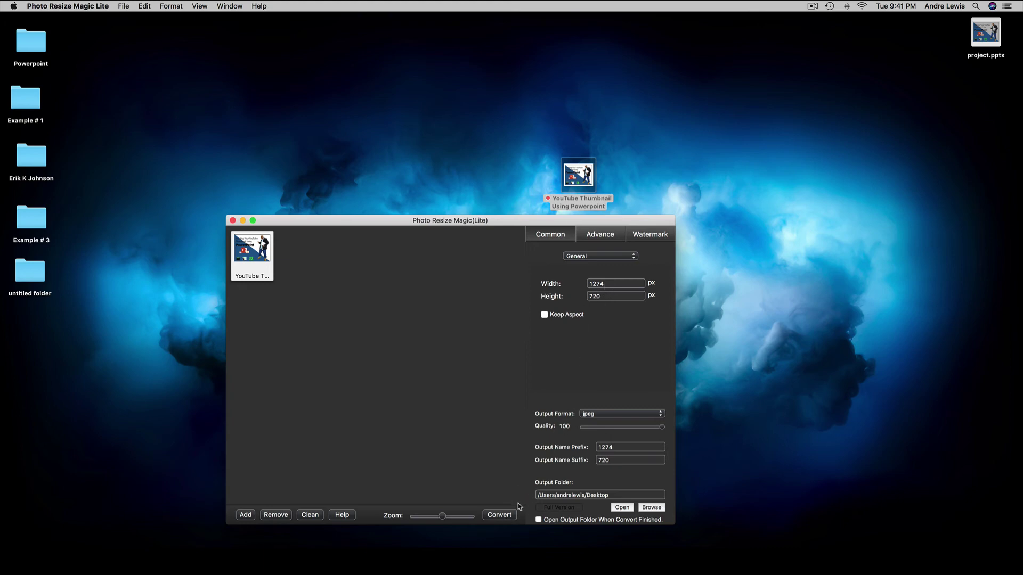
{"action": "left_click", "coordinate": [500, 515]}
{"action": "left_click", "coordinate": [232, 221]}
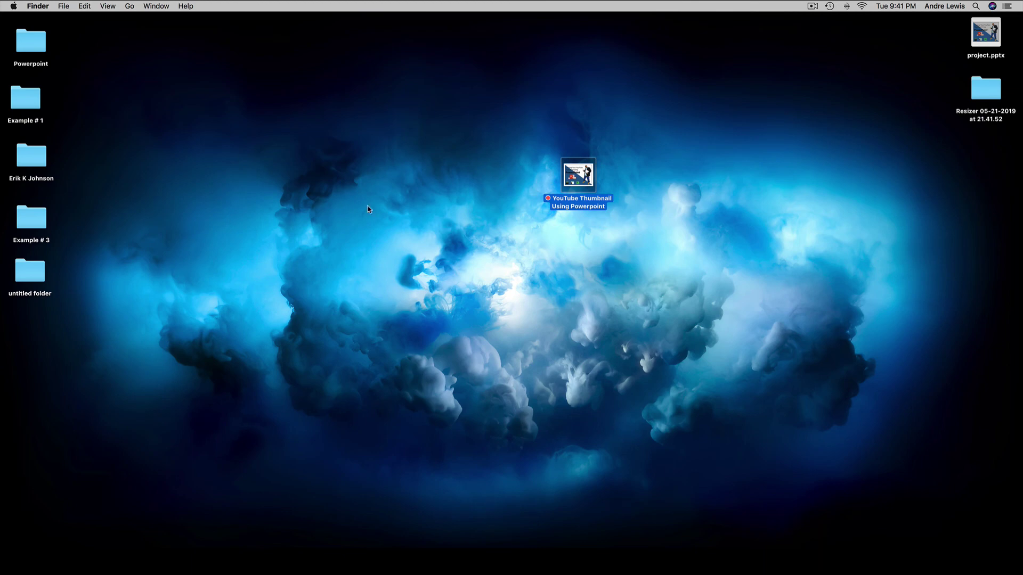
Move the Resizer folder to the desktop's right middle, open it, and Quick Look the resized jpg.
{"action": "left_click", "coordinate": [985, 88]}
{"action": "left_click_drag", "start_coordinate": [984, 88], "coordinate": [814, 170]}
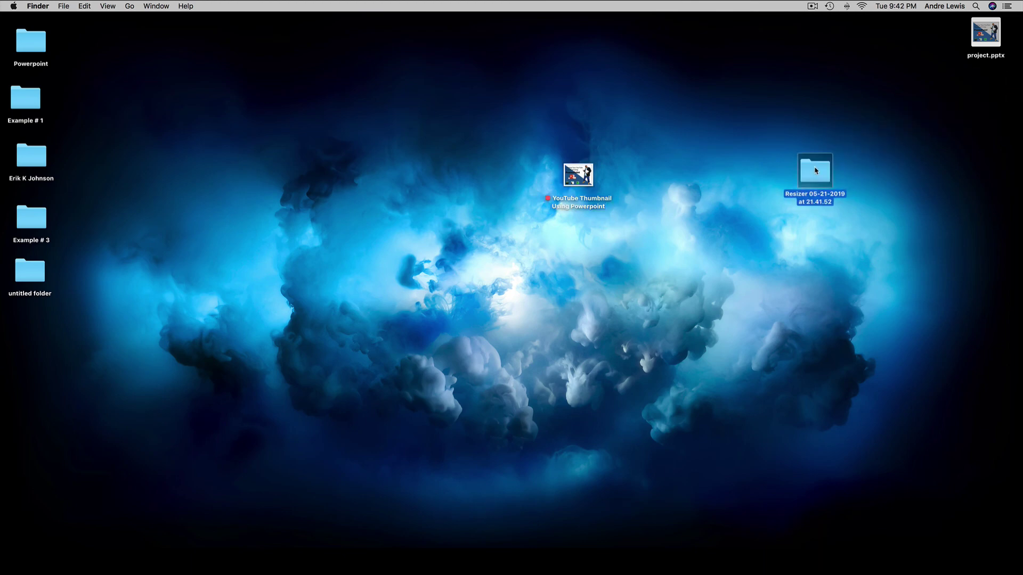
{"action": "double_click", "coordinate": [815, 171]}
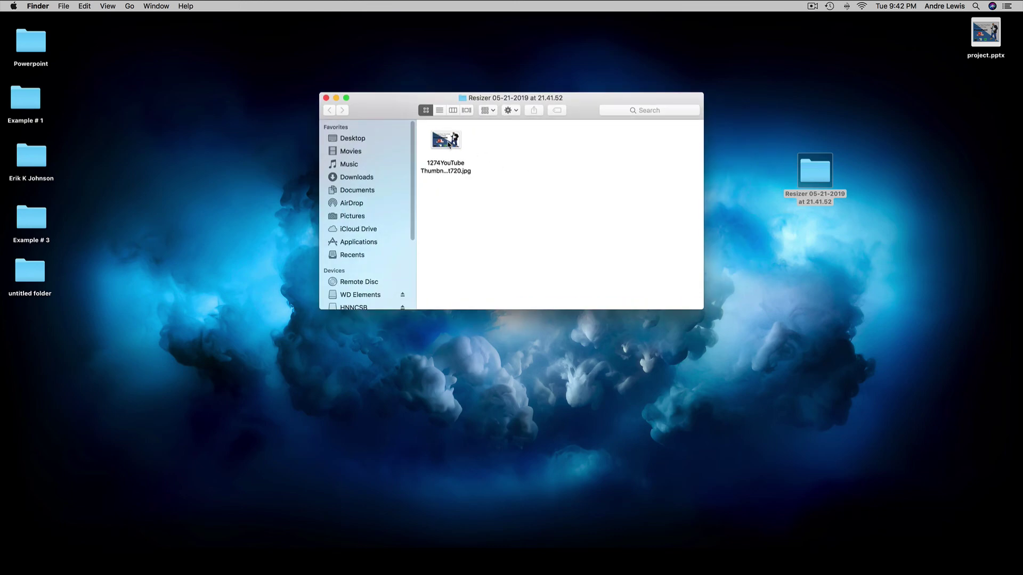
{"action": "left_click_drag", "start_coordinate": [448, 143], "coordinate": [458, 178]}
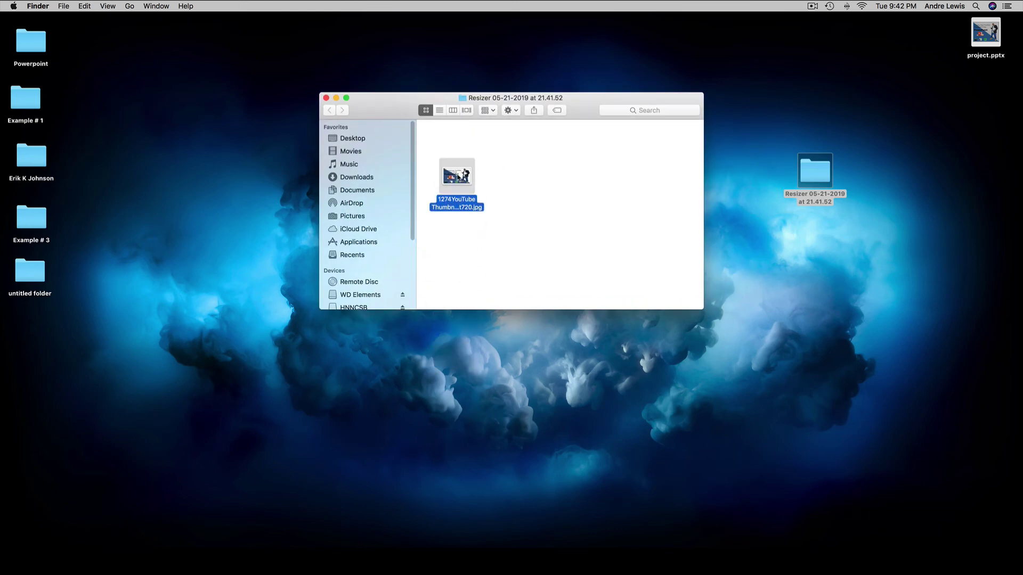
{"action": "key", "text": "space"}
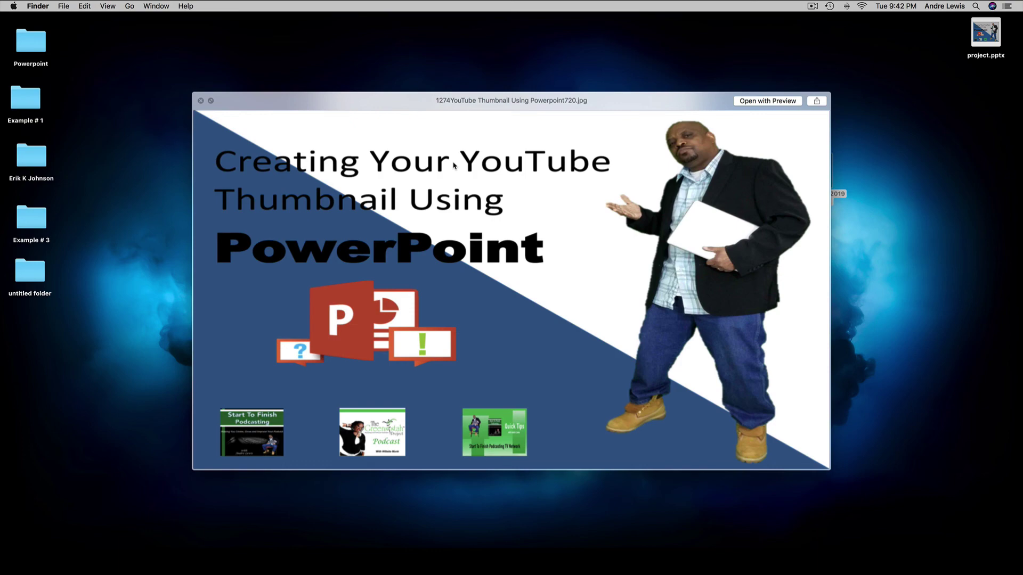
{"action": "key", "text": "space"}
Quick Look the original YouTube Thumbnail Using Powerpoint image on the desktop for comparison.
{"action": "left_click_drag", "start_coordinate": [407, 103], "coordinate": [422, 264]}
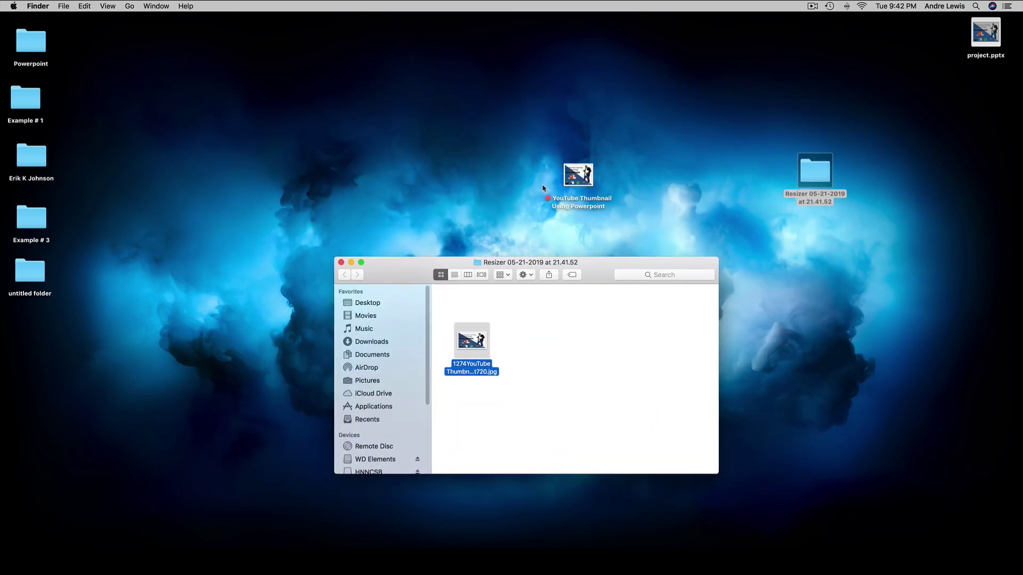
{"action": "left_click", "coordinate": [573, 181]}
{"action": "key", "text": "space"}
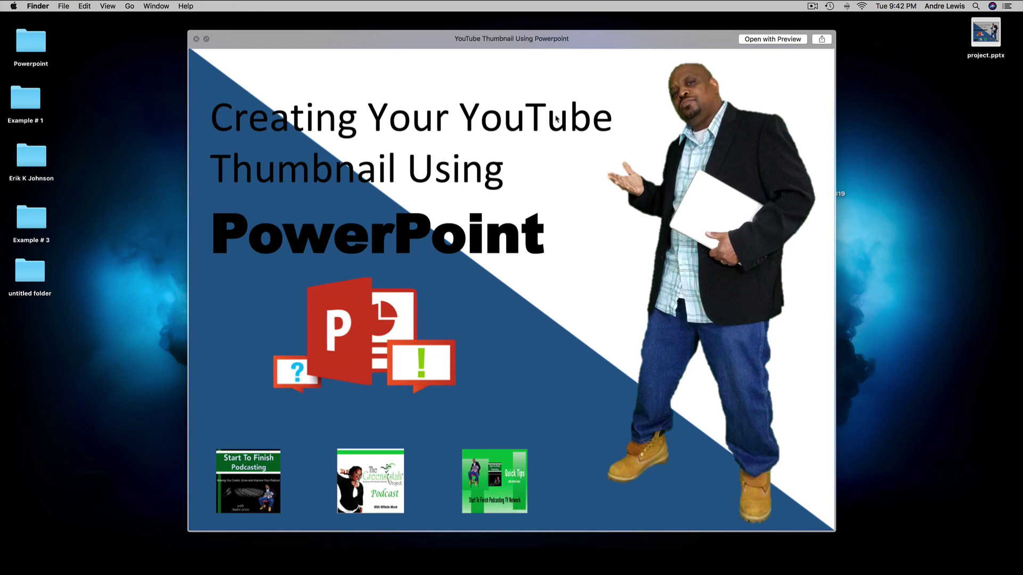
{"action": "key", "text": "space"}
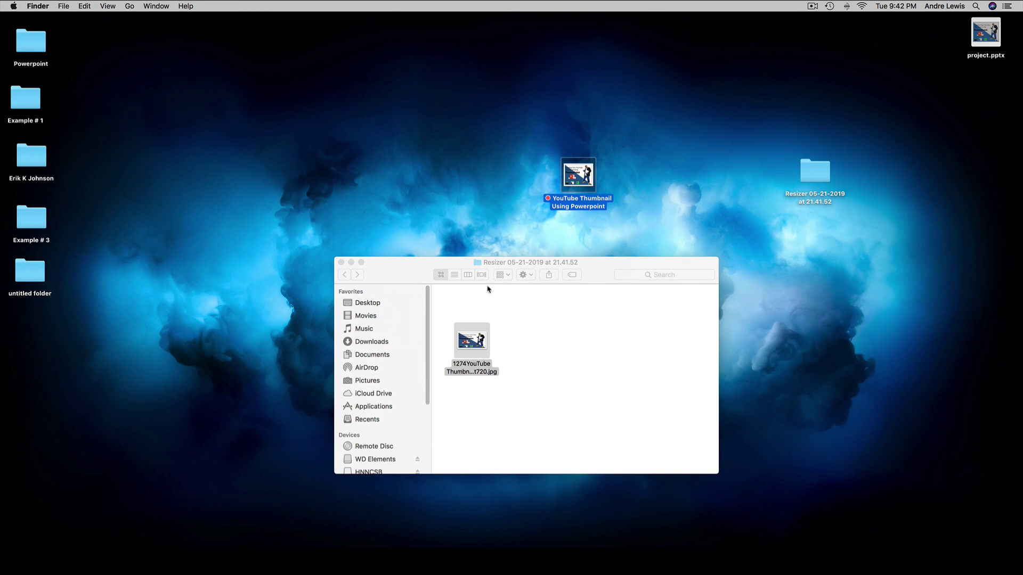
Preview the resized jpg again, resize its preview window, then close the preview and Resizer folder.
{"action": "left_click", "coordinate": [482, 347]}
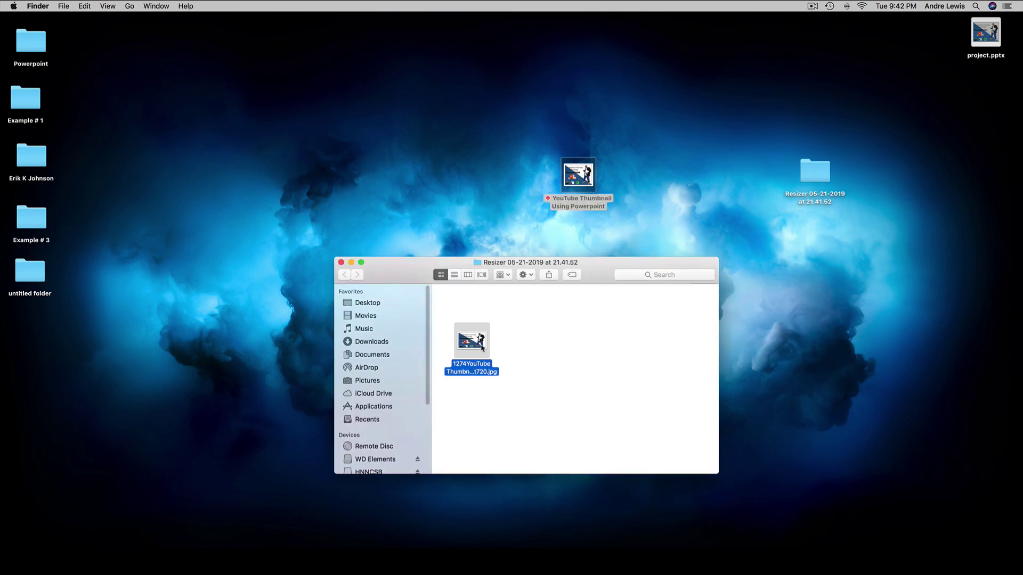
{"action": "key", "text": "space"}
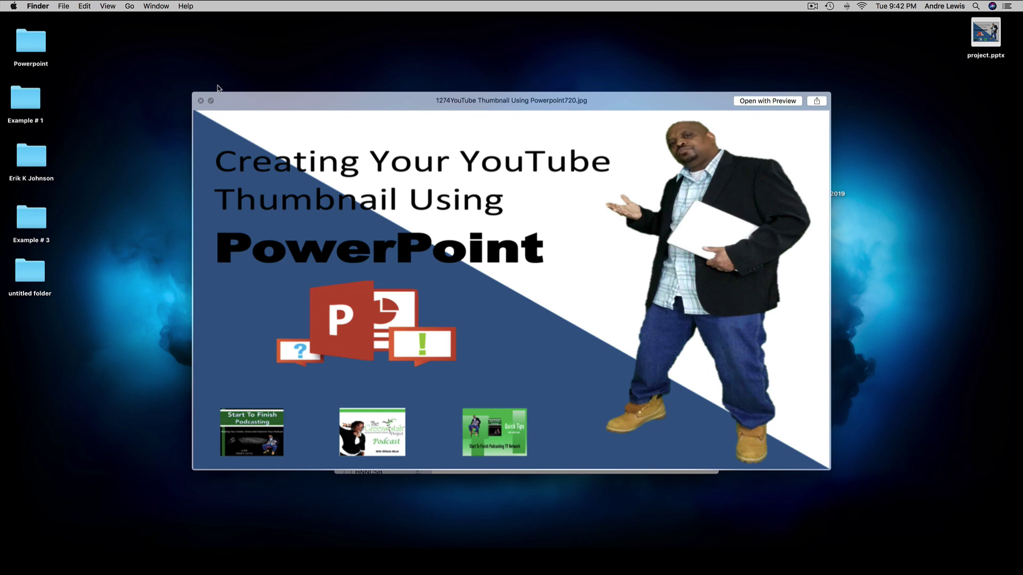
{"action": "left_click_drag", "start_coordinate": [198, 118], "coordinate": [721, 368]}
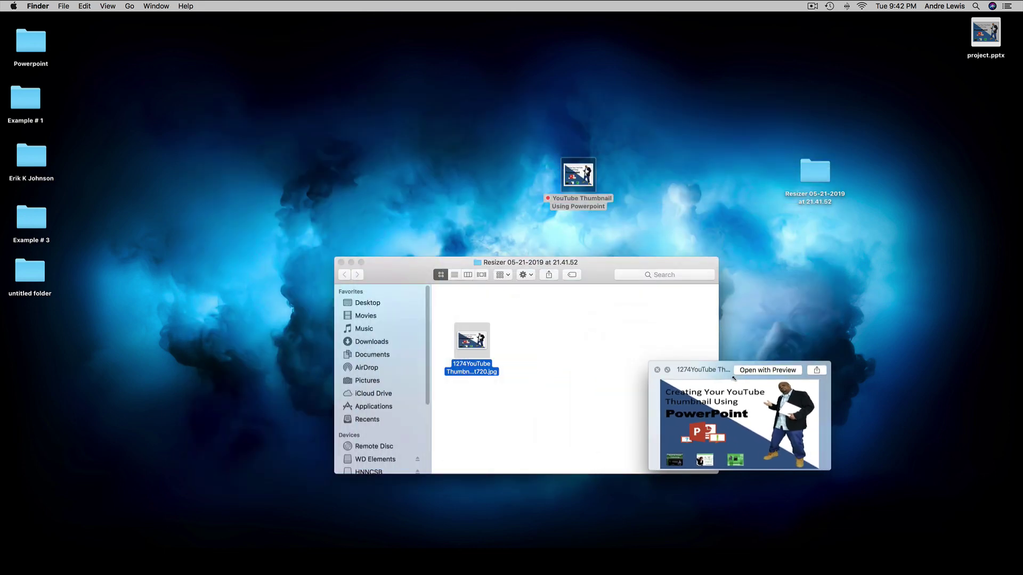
{"action": "left_click_drag", "start_coordinate": [733, 378], "coordinate": [187, 82]}
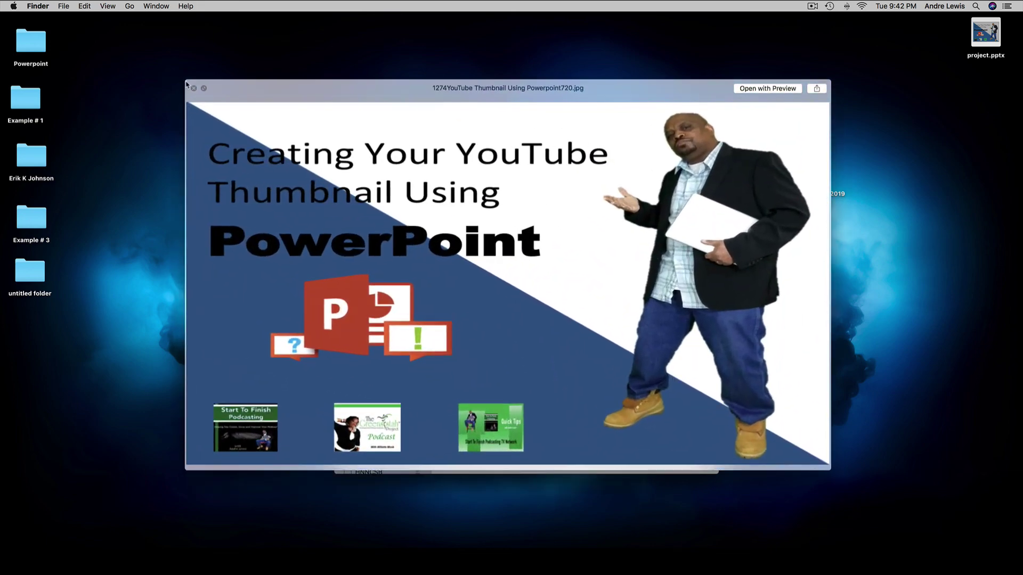
{"action": "left_click", "coordinate": [196, 93]}
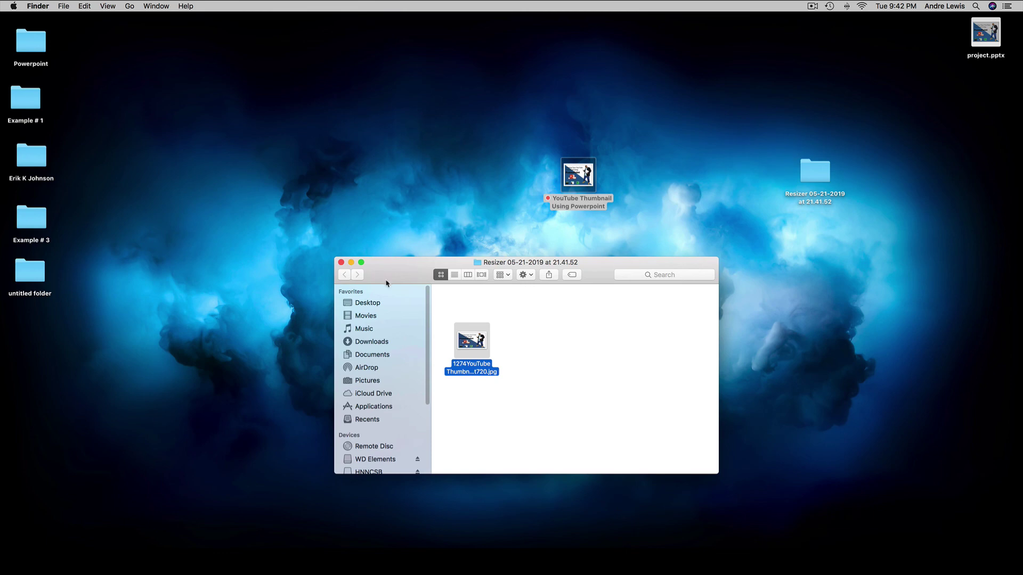
{"action": "left_click", "coordinate": [341, 262]}
{"action": "left_click", "coordinate": [485, 327]}
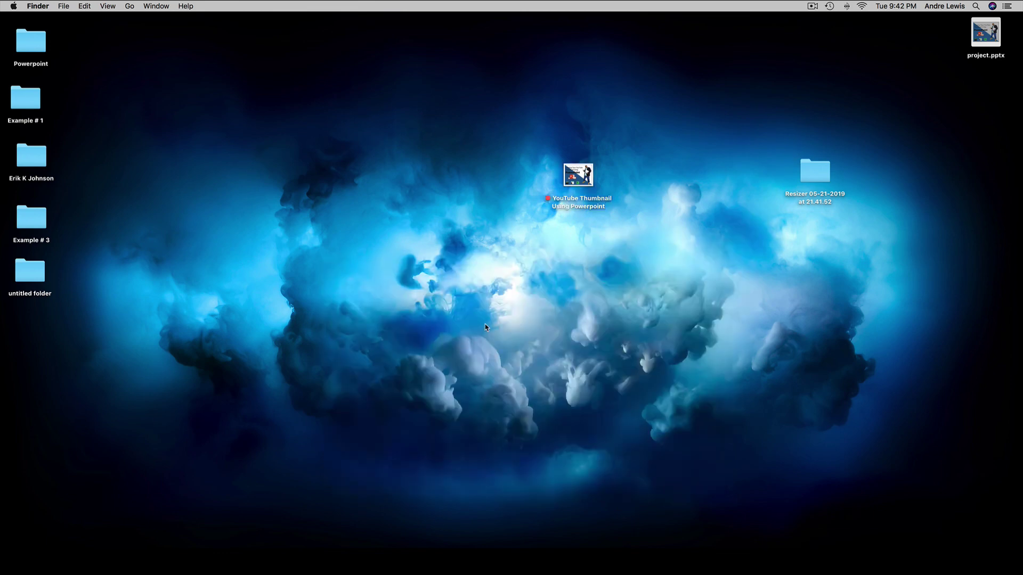
Move the red-tagged YouTube Thumbnail Using Powerpoint icon left, then down beside the Resizer folder.
{"action": "left_click_drag", "start_coordinate": [578, 181], "coordinate": [498, 168]}
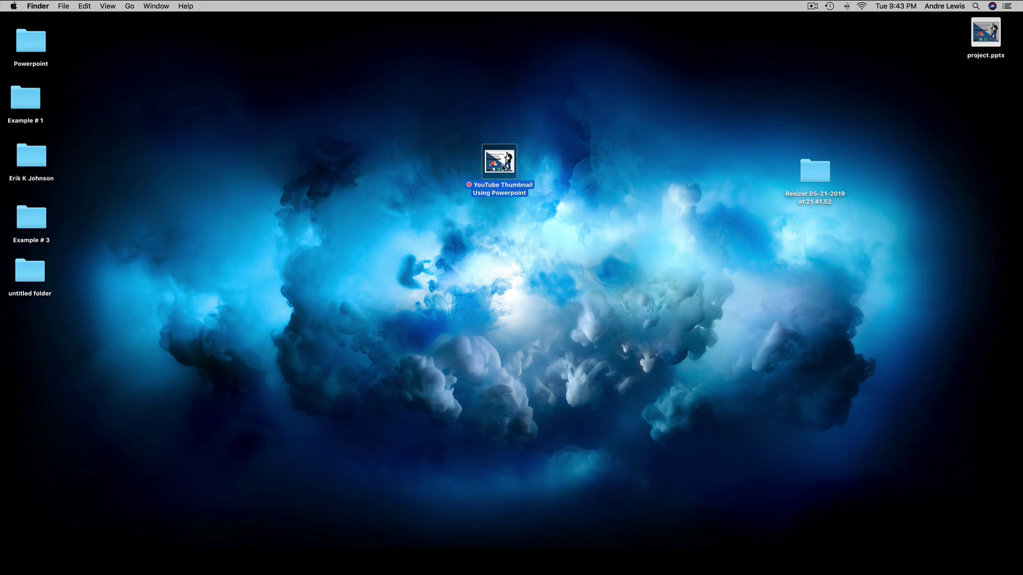
{"action": "left_click", "coordinate": [565, 165]}
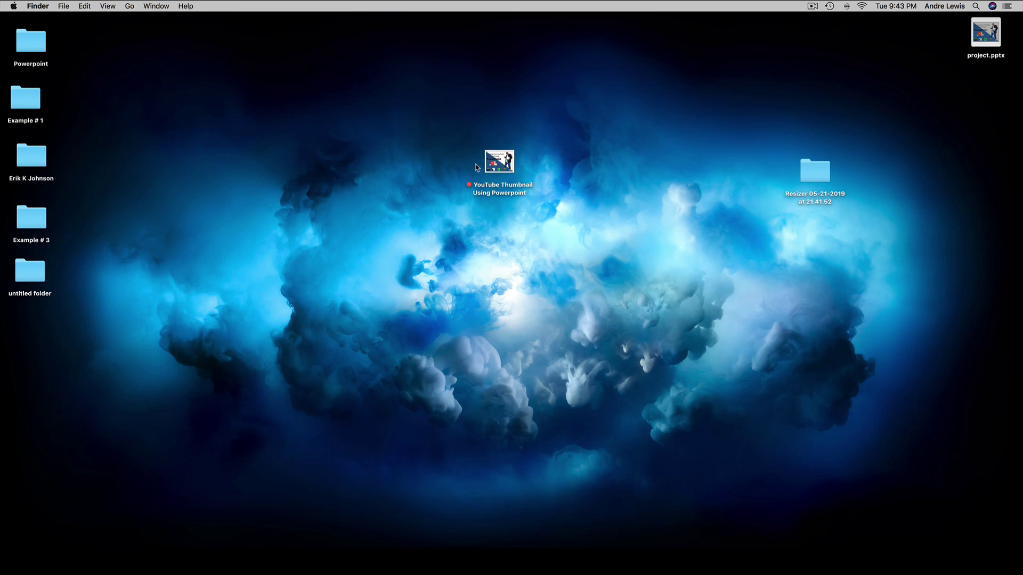
{"action": "left_click_drag", "start_coordinate": [493, 165], "coordinate": [489, 245]}
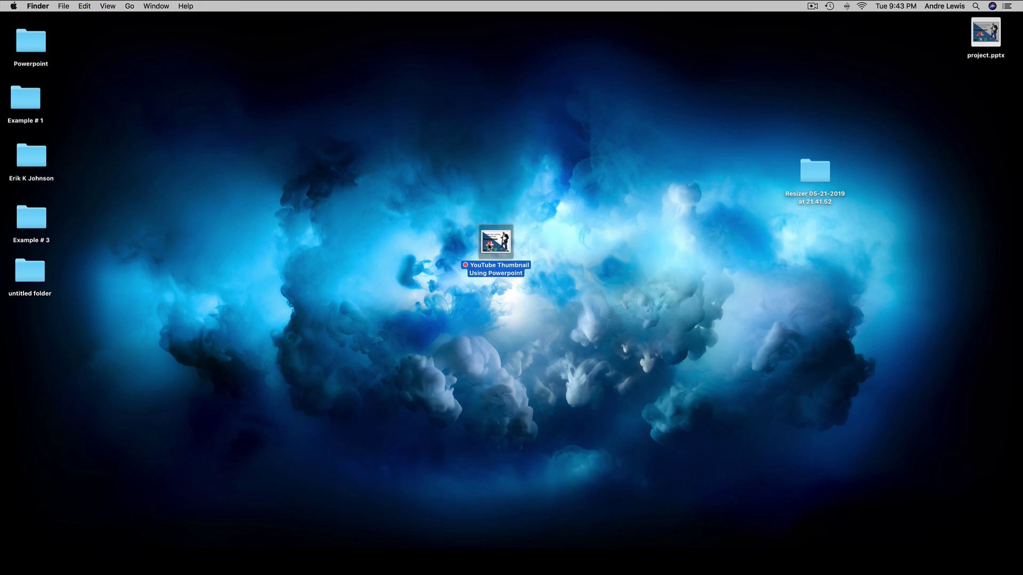